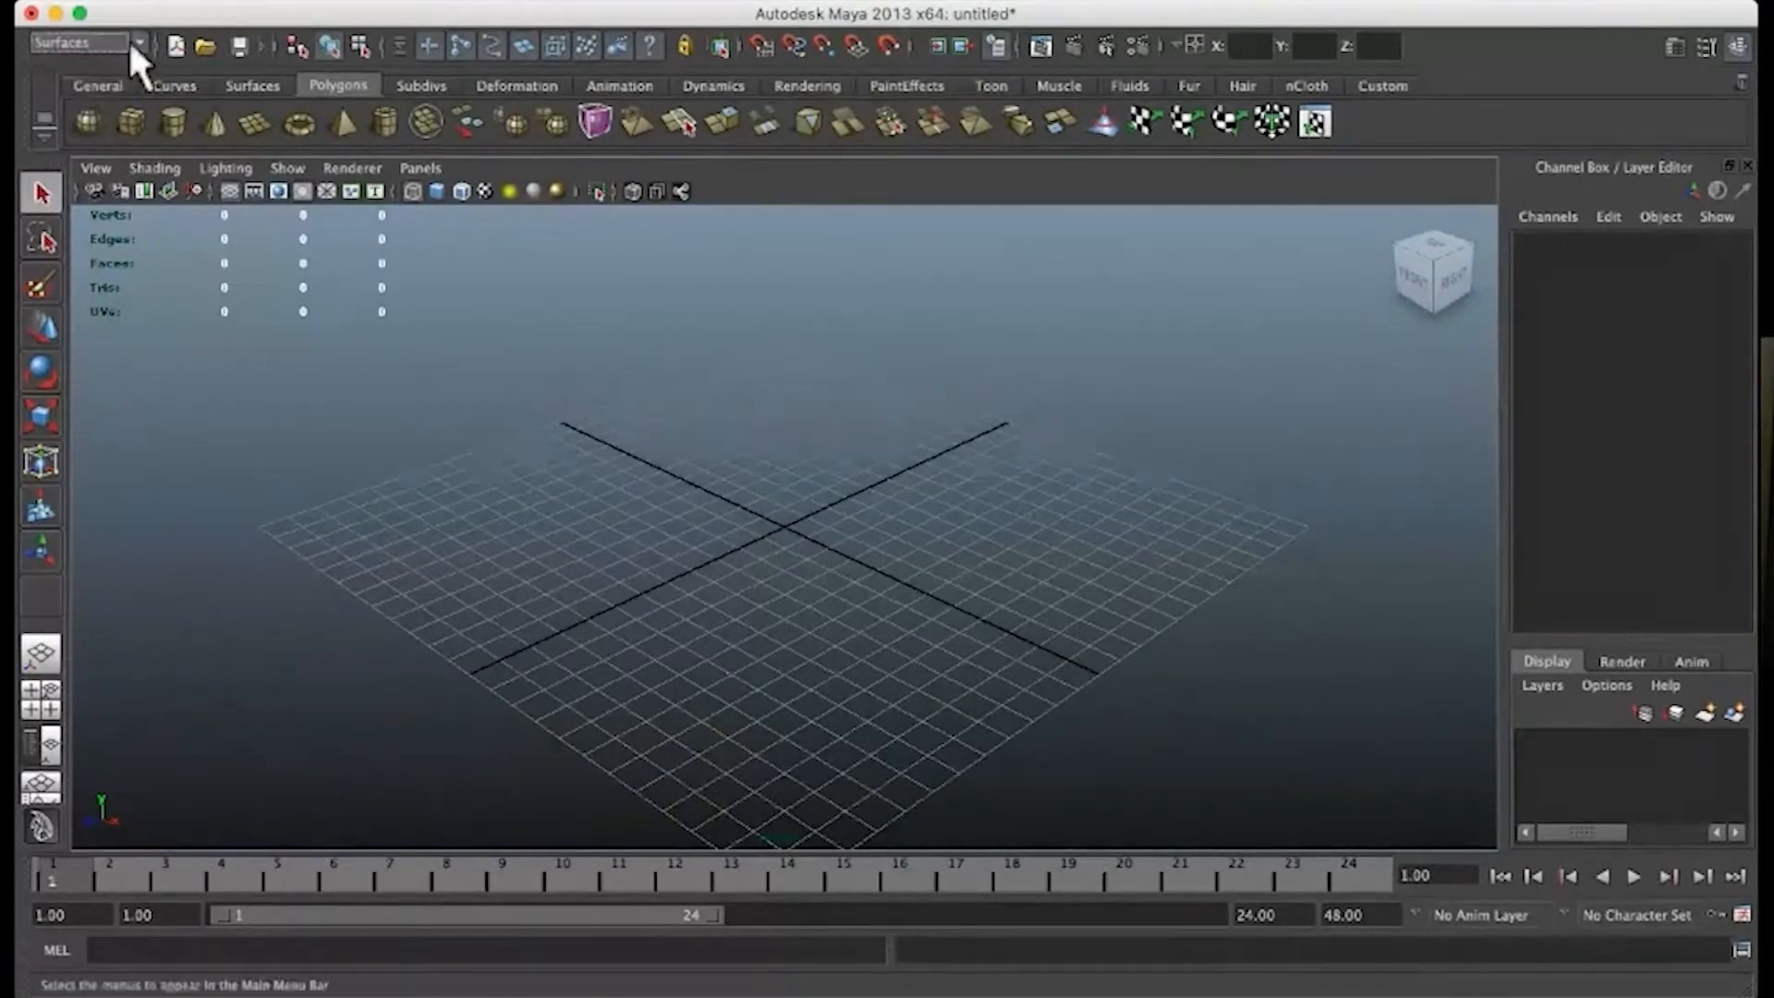
Step: Switch to the Polygons menu set, create a polygon sphere at the grid's left corner and display it shaded
key(F3)
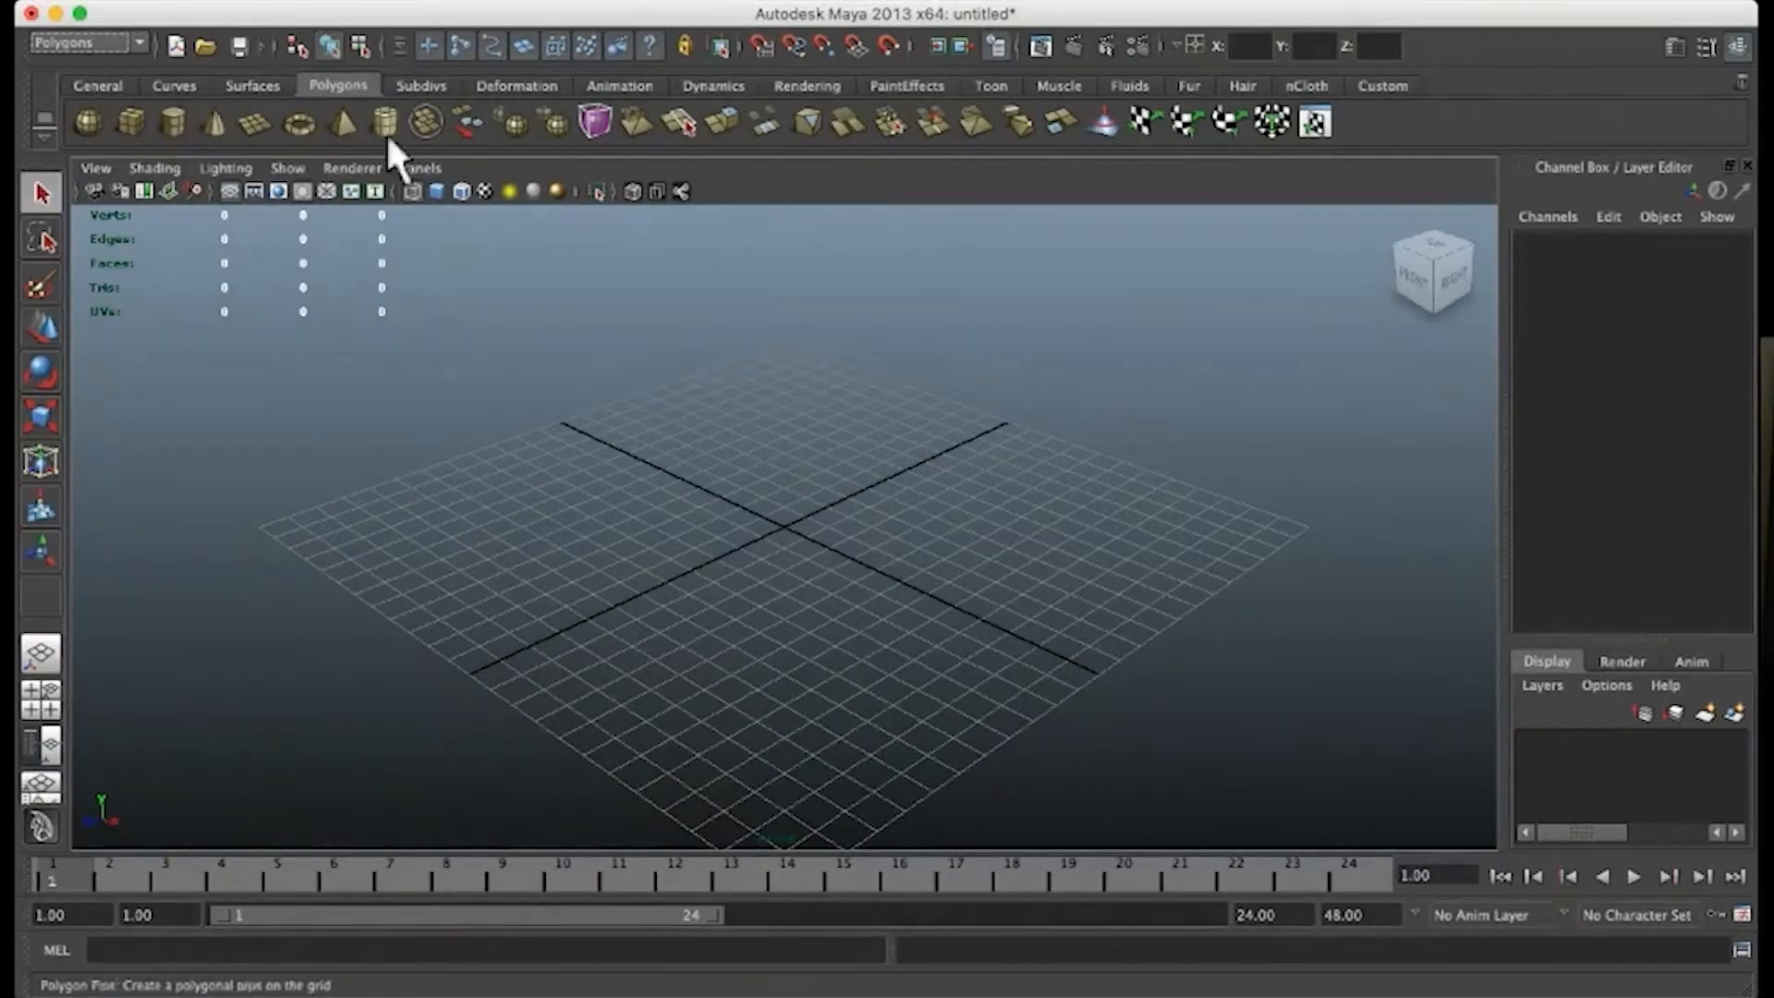
click(87, 115)
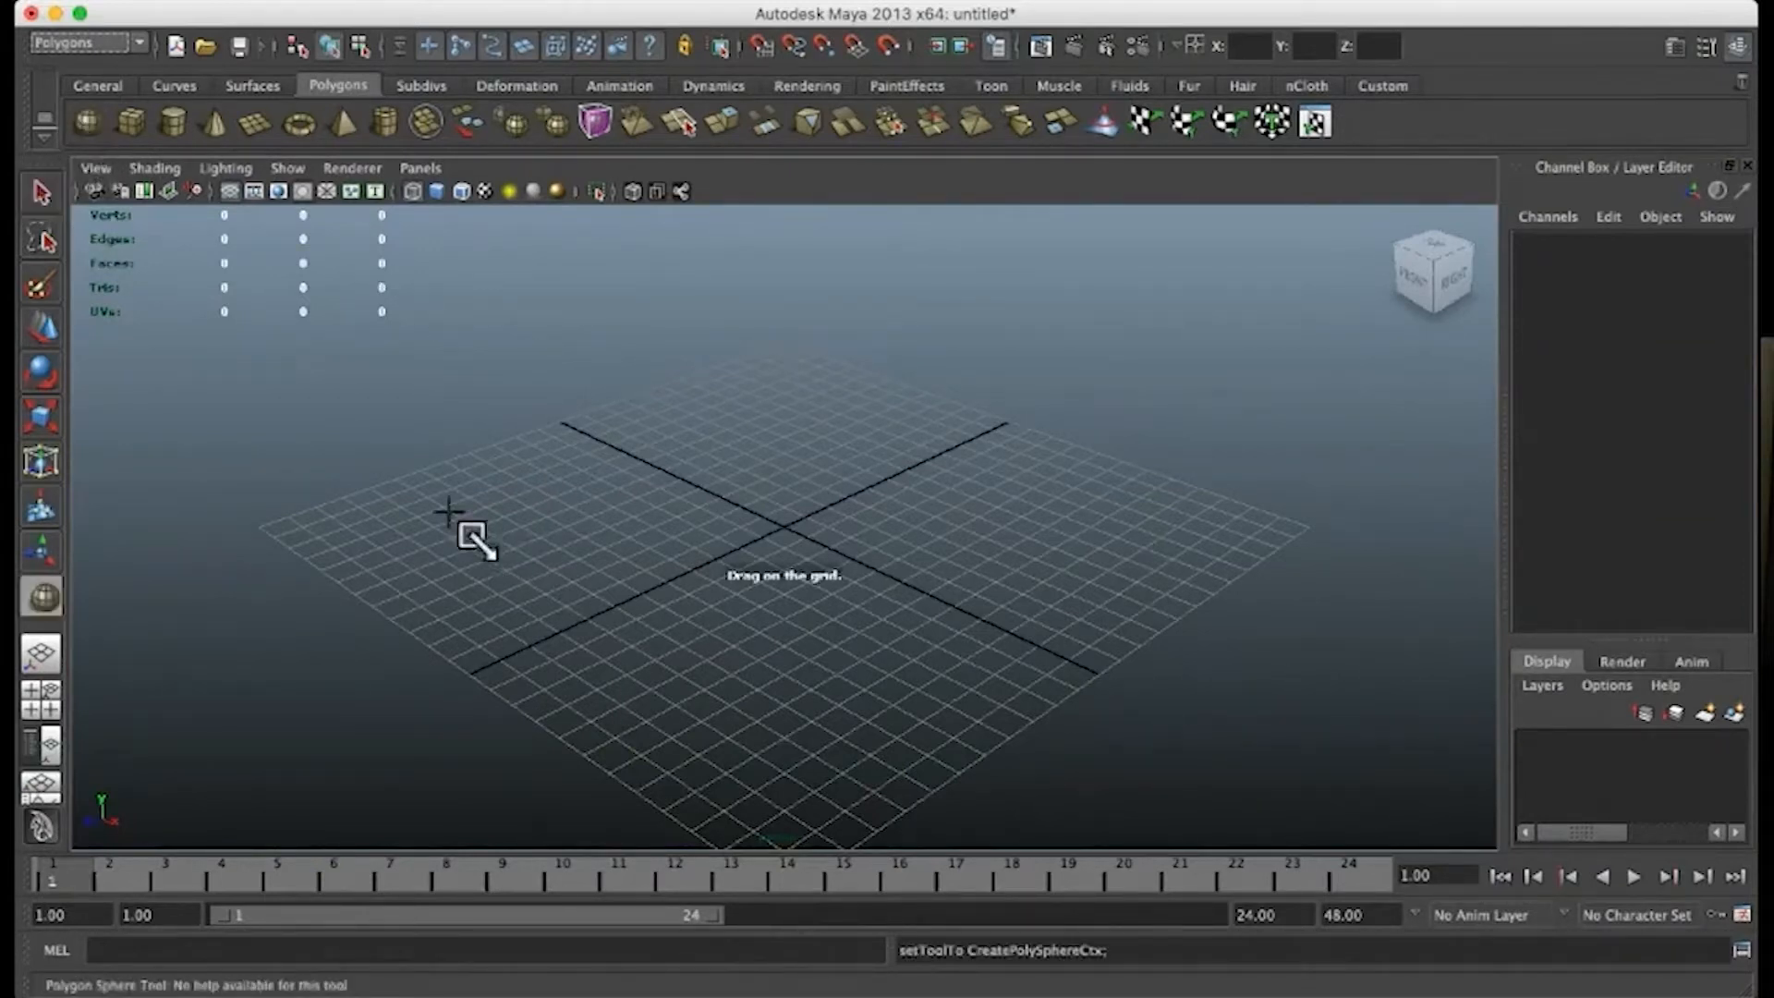
drag(377, 516, 423, 538)
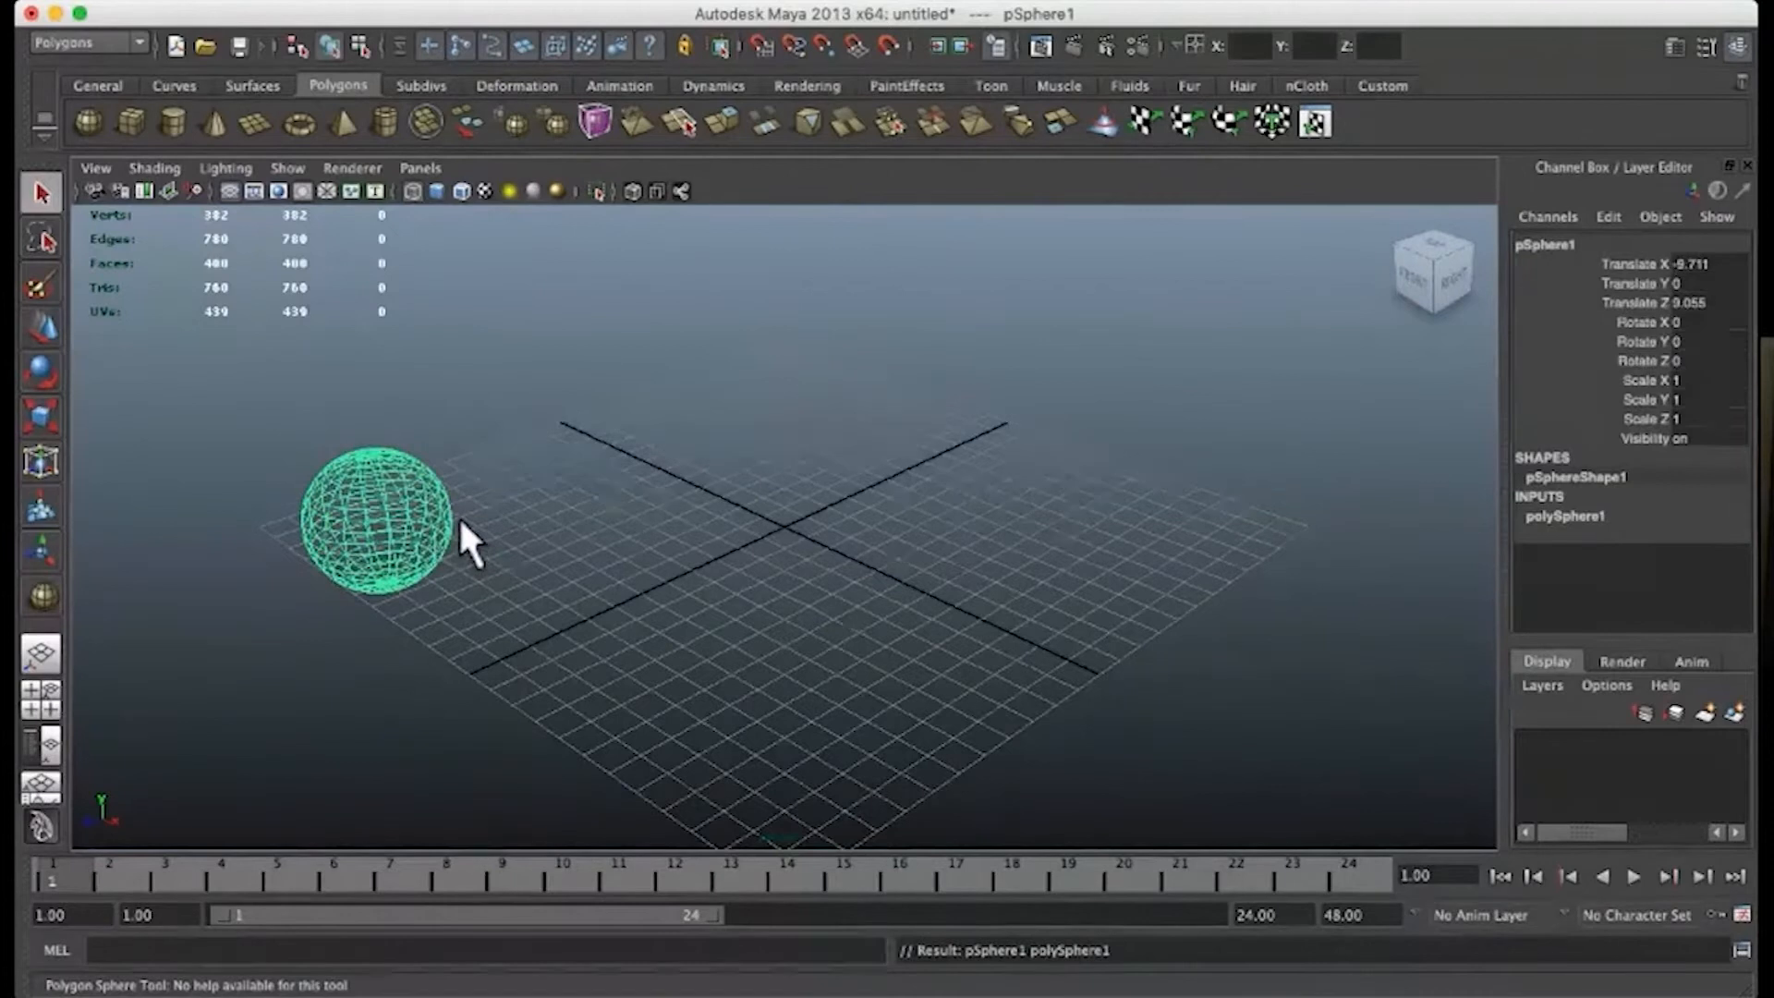
key(5)
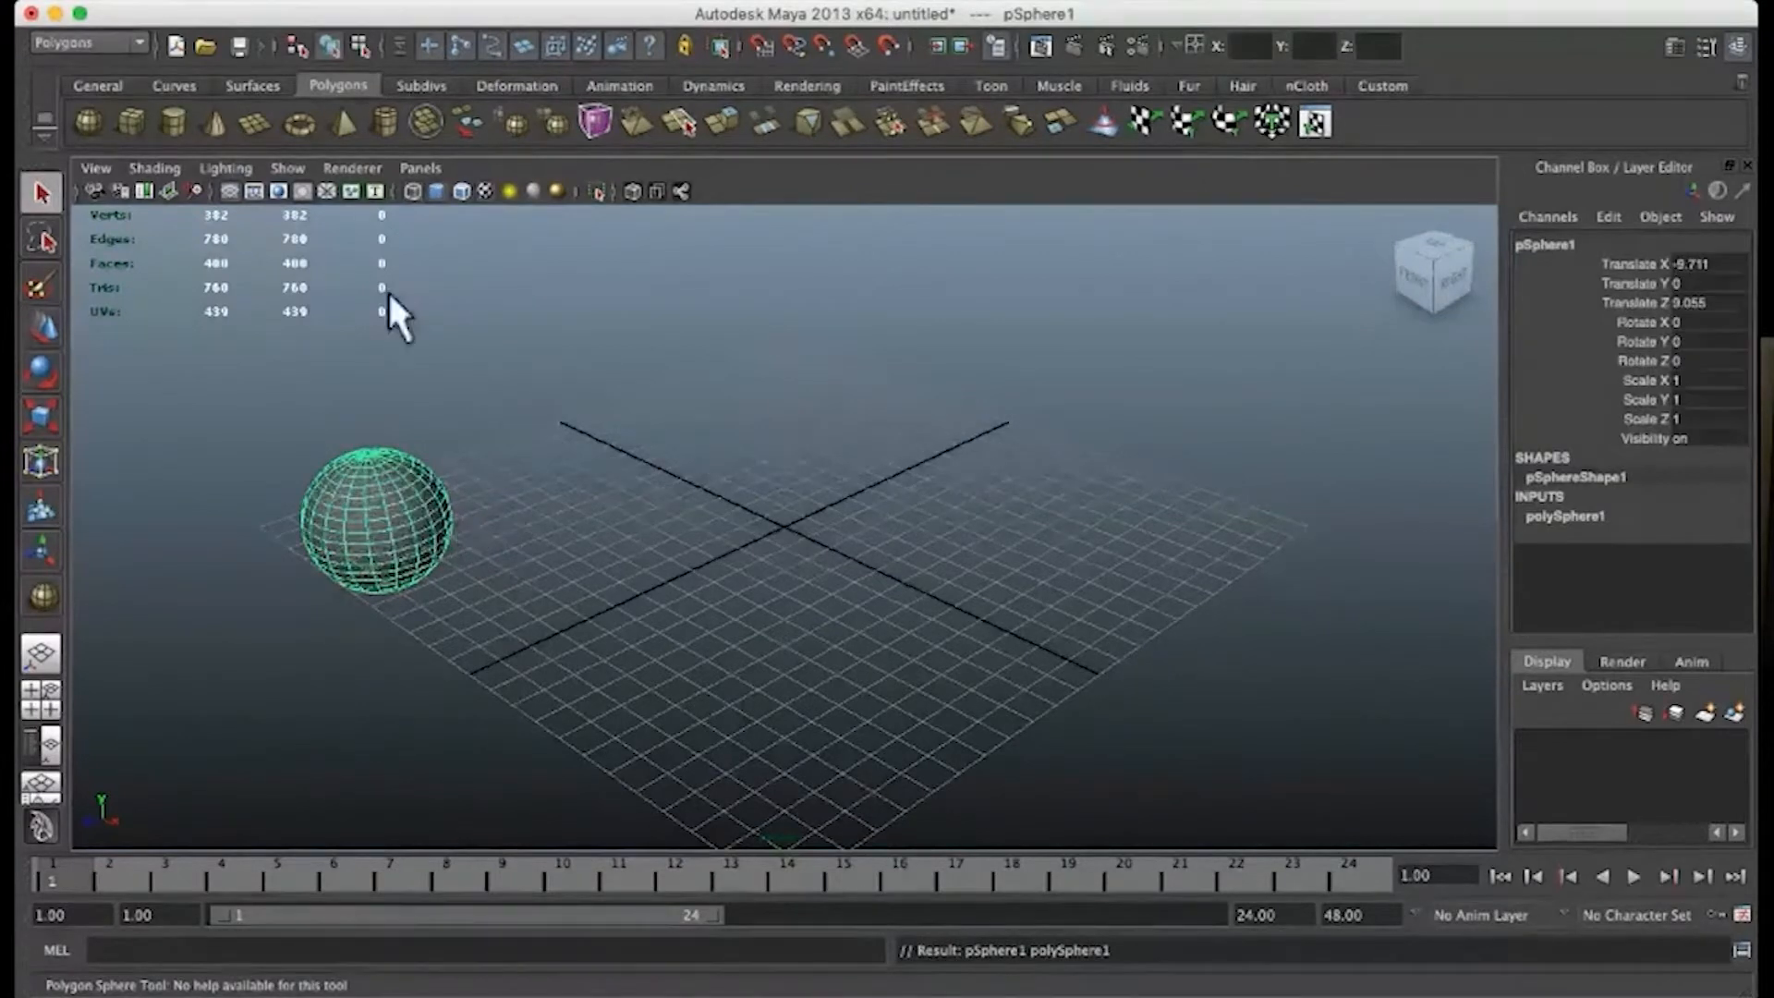
Step: Create a polygon cube behind the sphere and a taller polygon cylinder behind the cube
click(131, 122)
click(485, 483)
drag(486, 484, 553, 371)
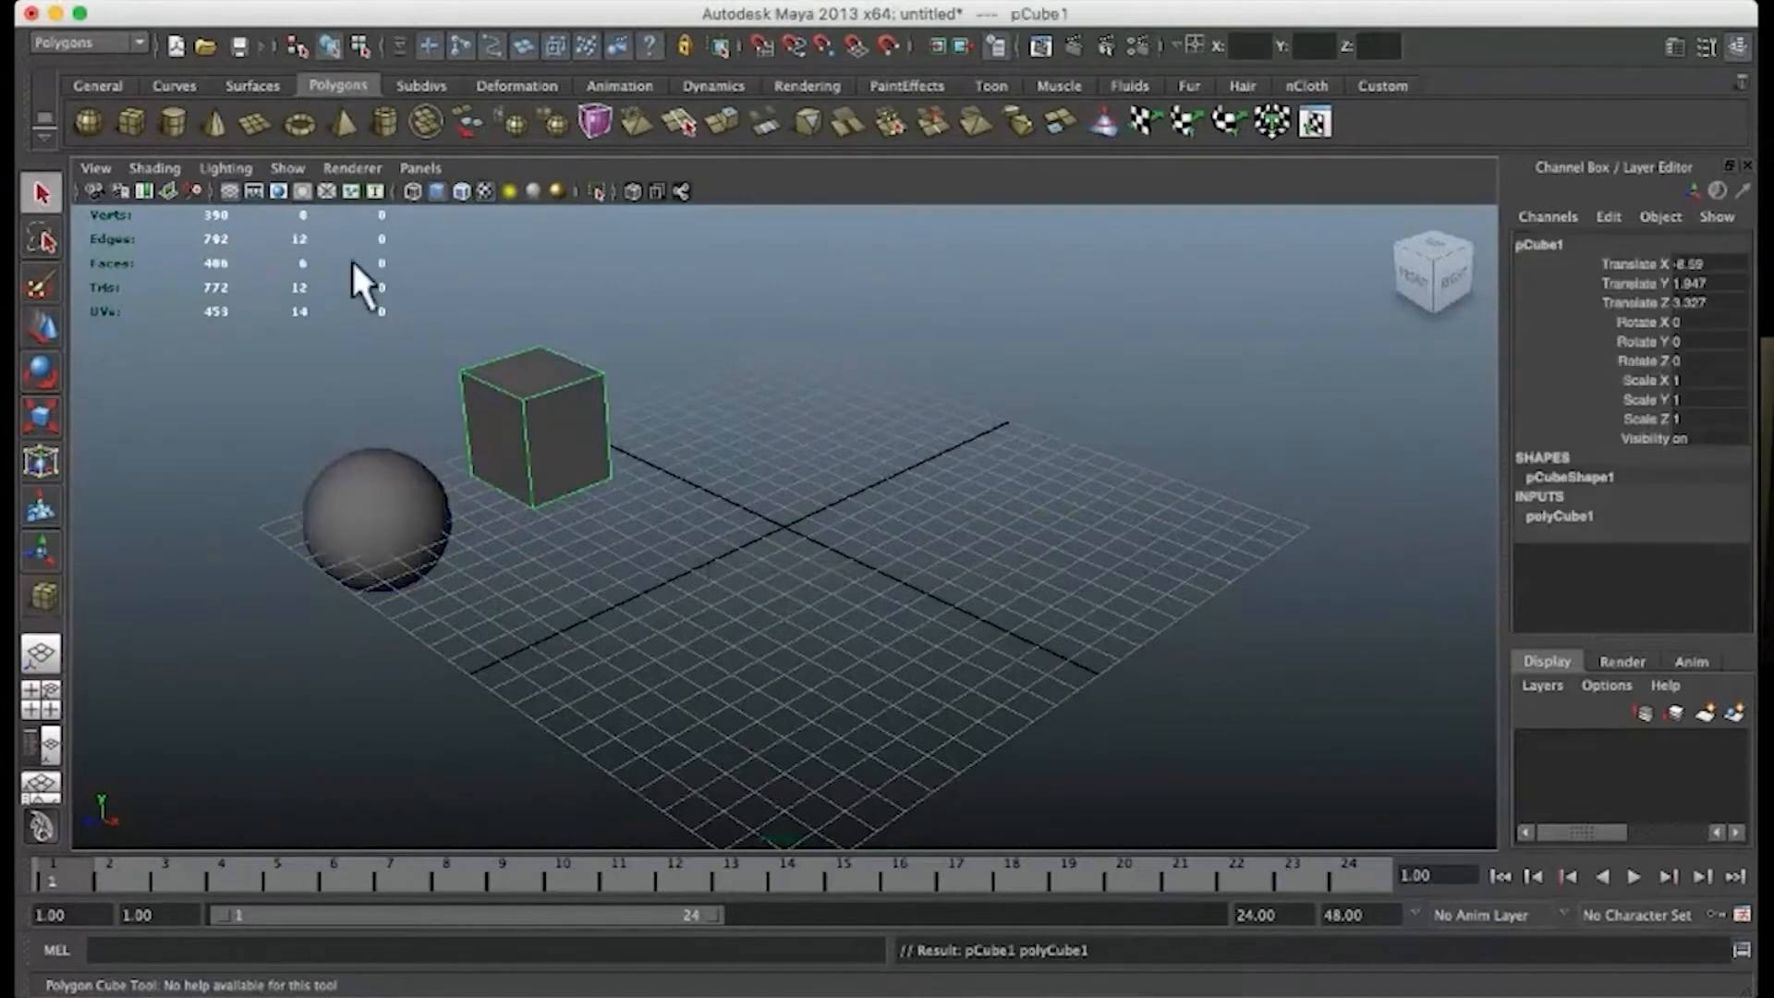
click(174, 124)
drag(662, 420, 691, 268)
Step: Create a polygon cone beside the cylinder and a flat polygon plane on the grid beside the cone
click(215, 126)
drag(756, 386, 770, 222)
click(247, 123)
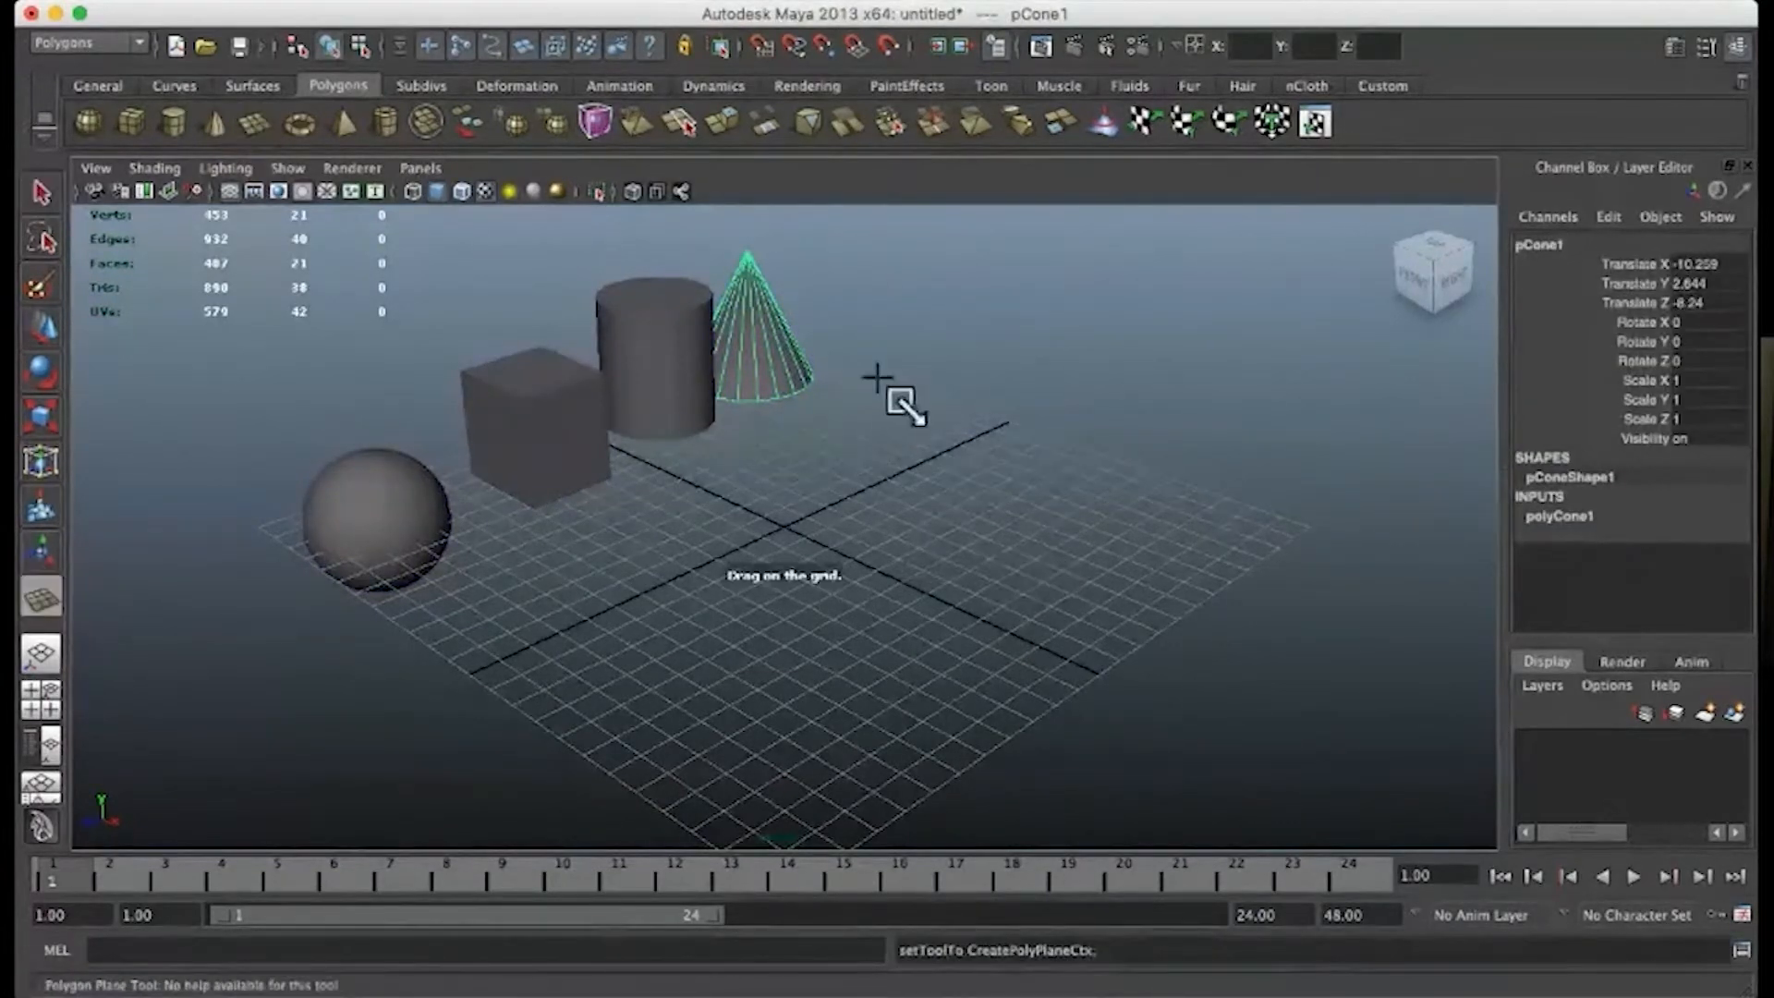
drag(876, 380, 1050, 502)
Step: Create a polygon torus next to the plane and a small polygon pyramid near the grid's right corner
click(299, 123)
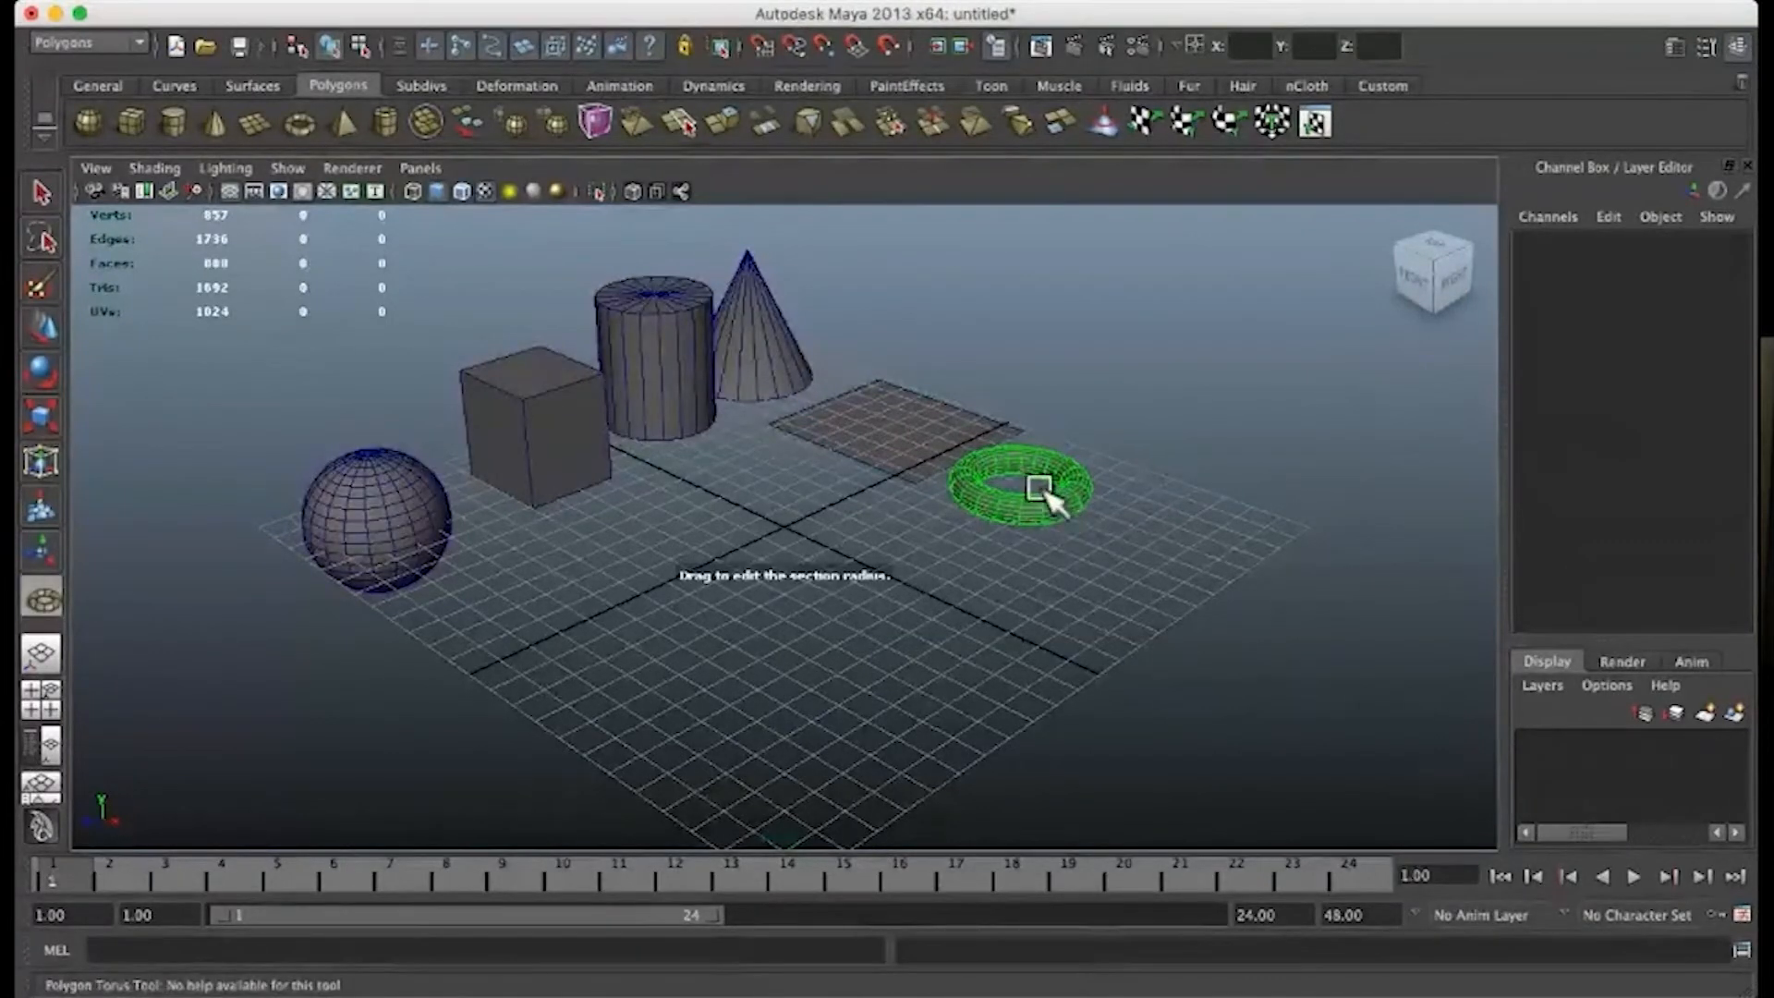
click(344, 122)
drag(1166, 536, 1220, 582)
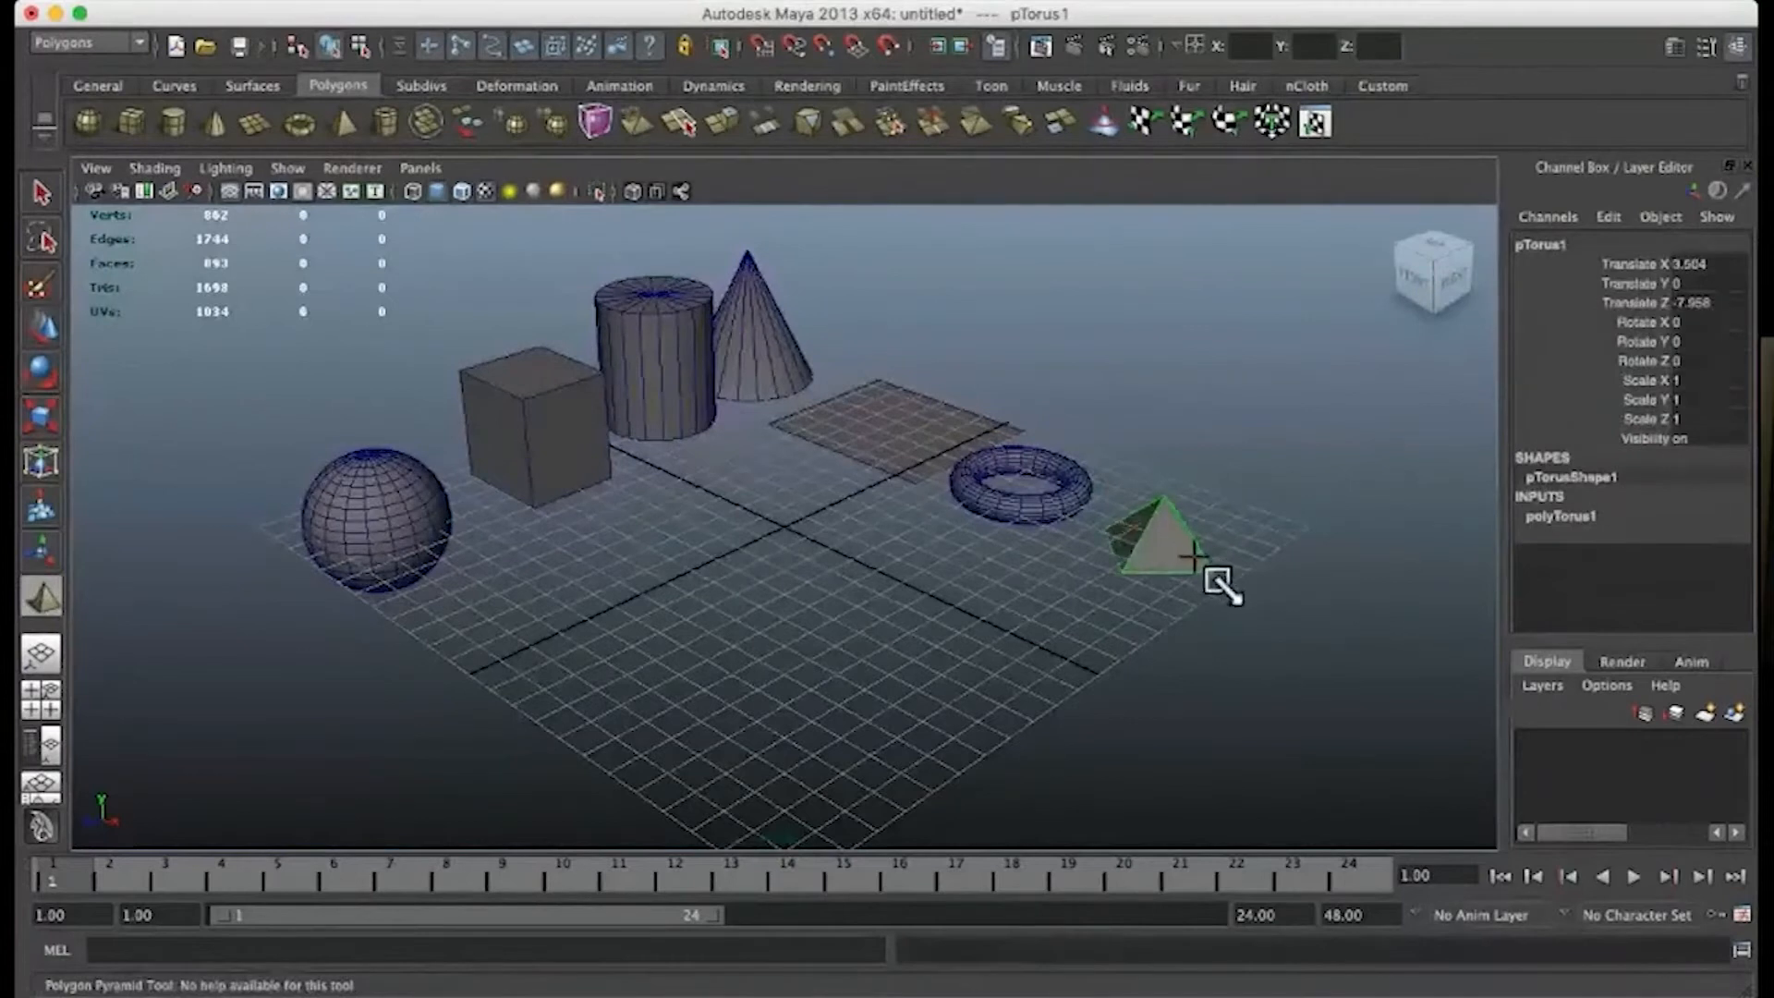
Step: Keep the shaded display and create a polygon pipe on the grid in front of the pyramid
key(5)
click(380, 115)
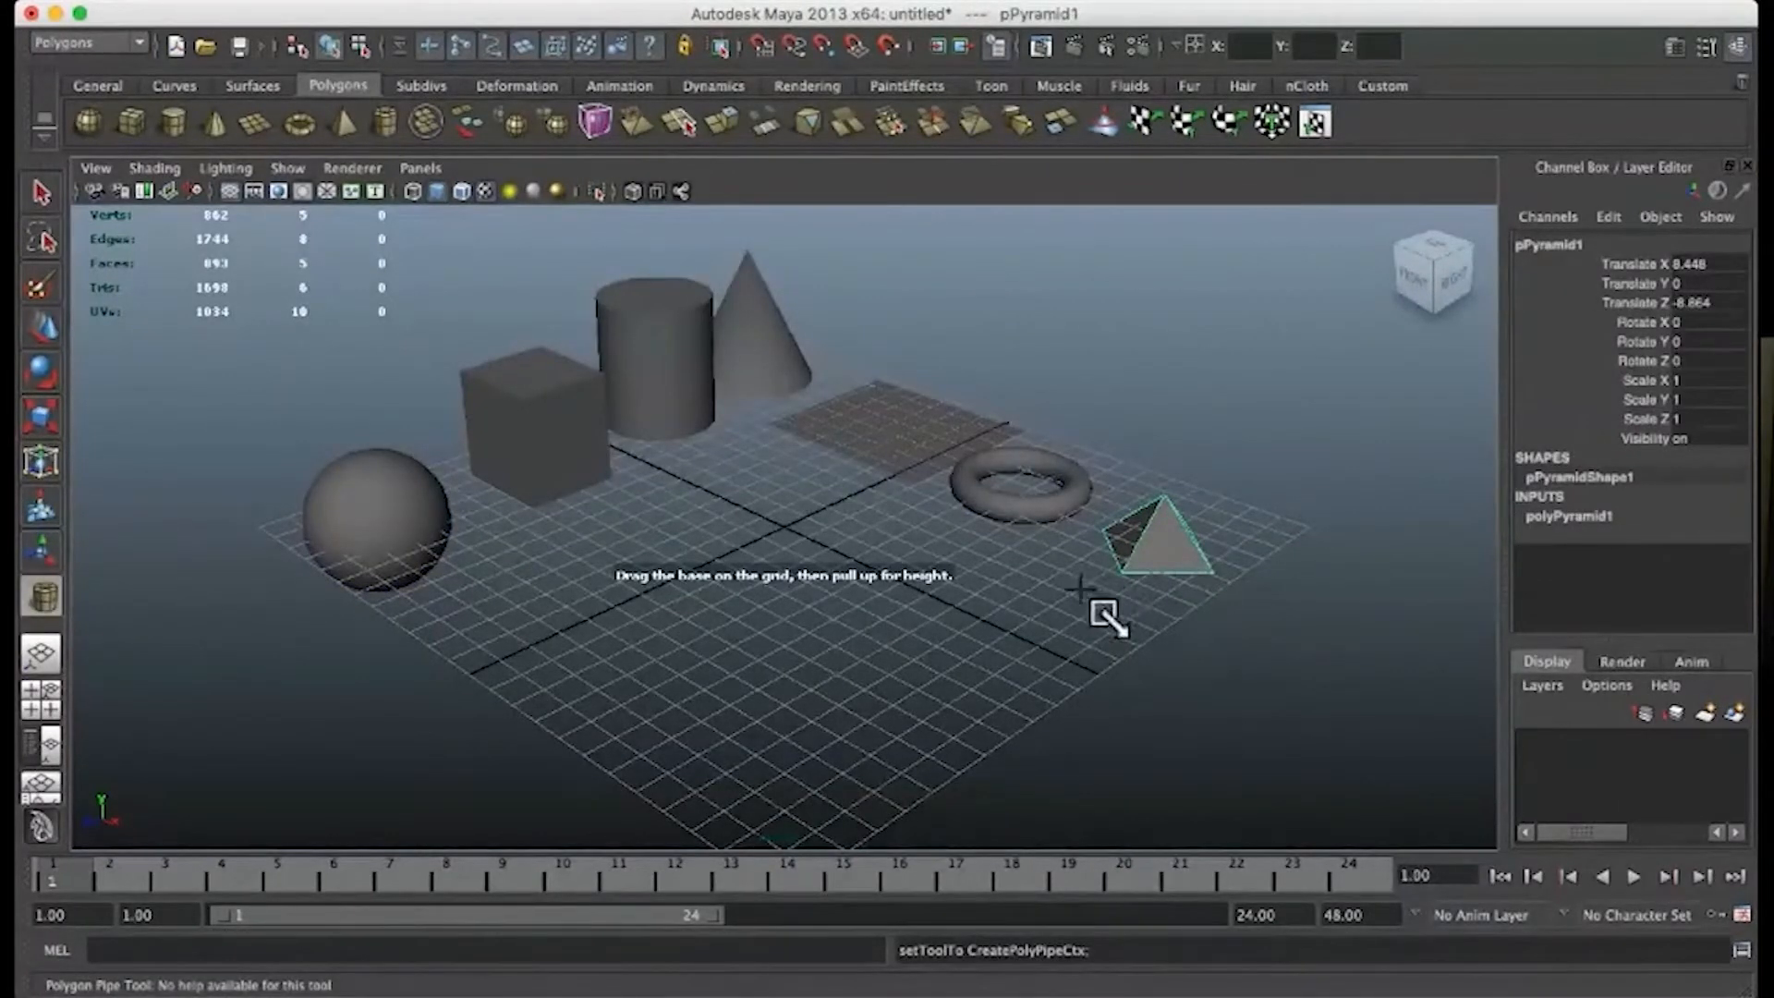
drag(1072, 610, 1131, 518)
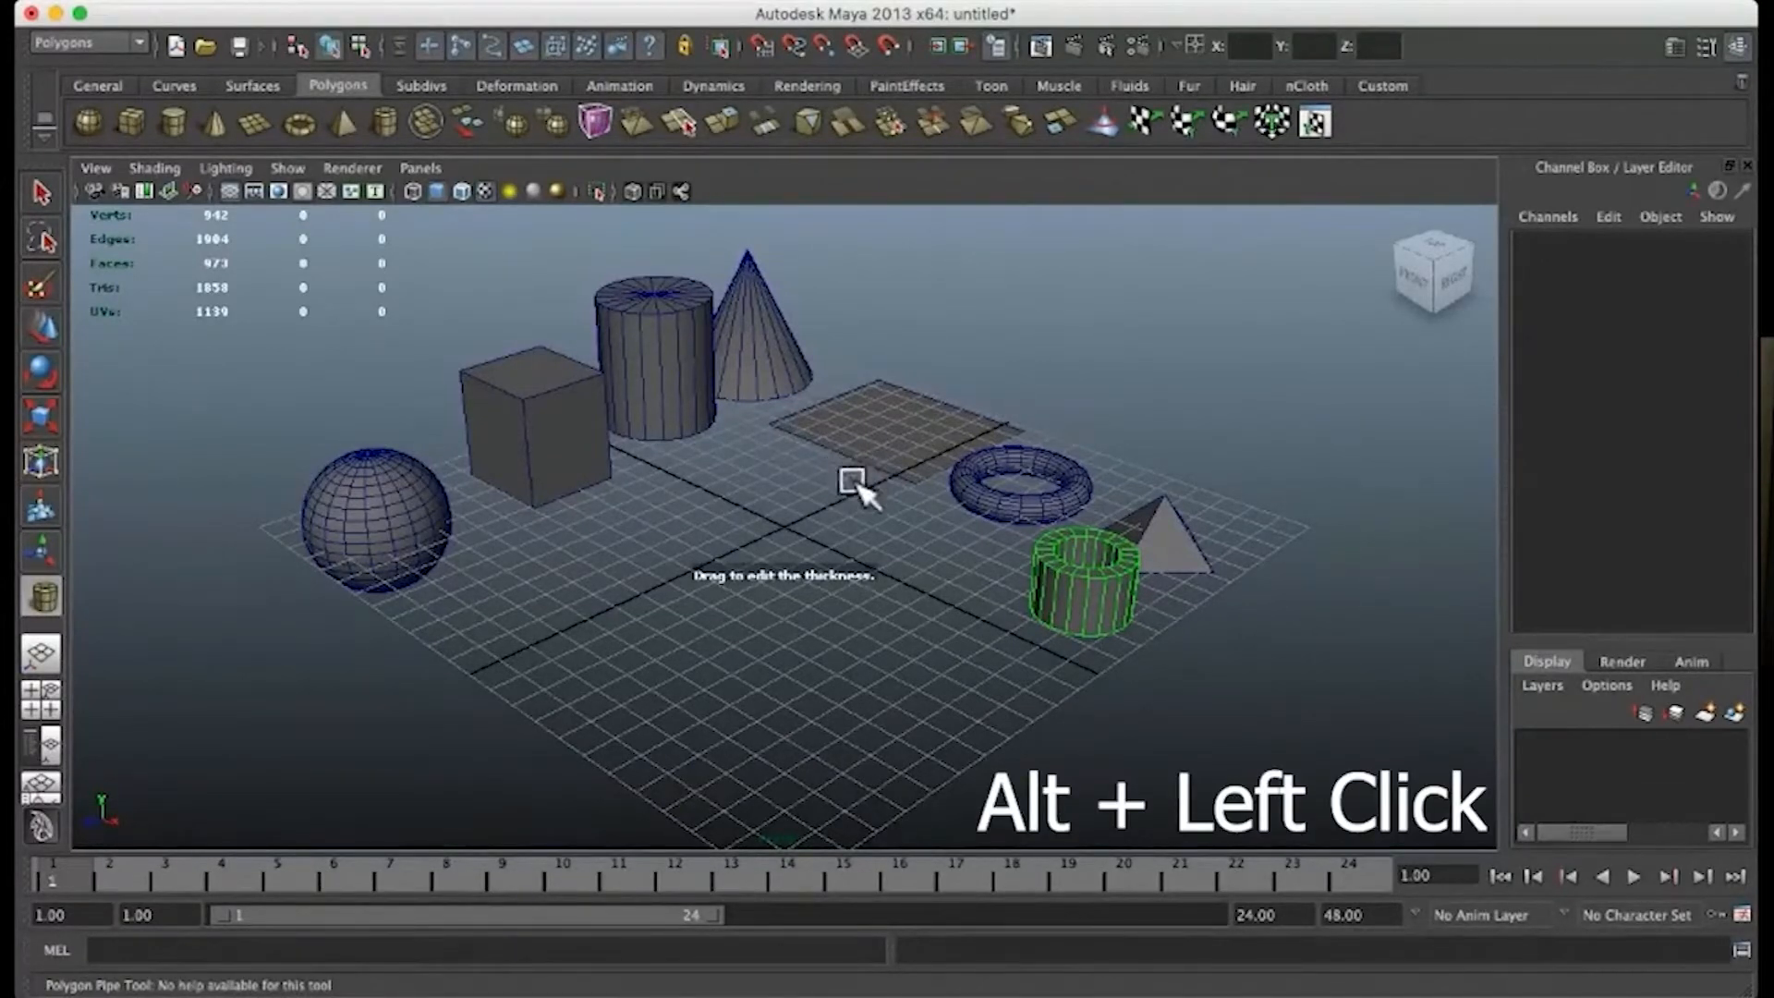
Step: Examine the row of primitives from different angles and distances by orbiting, panning and zooming the perspective view
alt+drag(856, 689, 1073, 654)
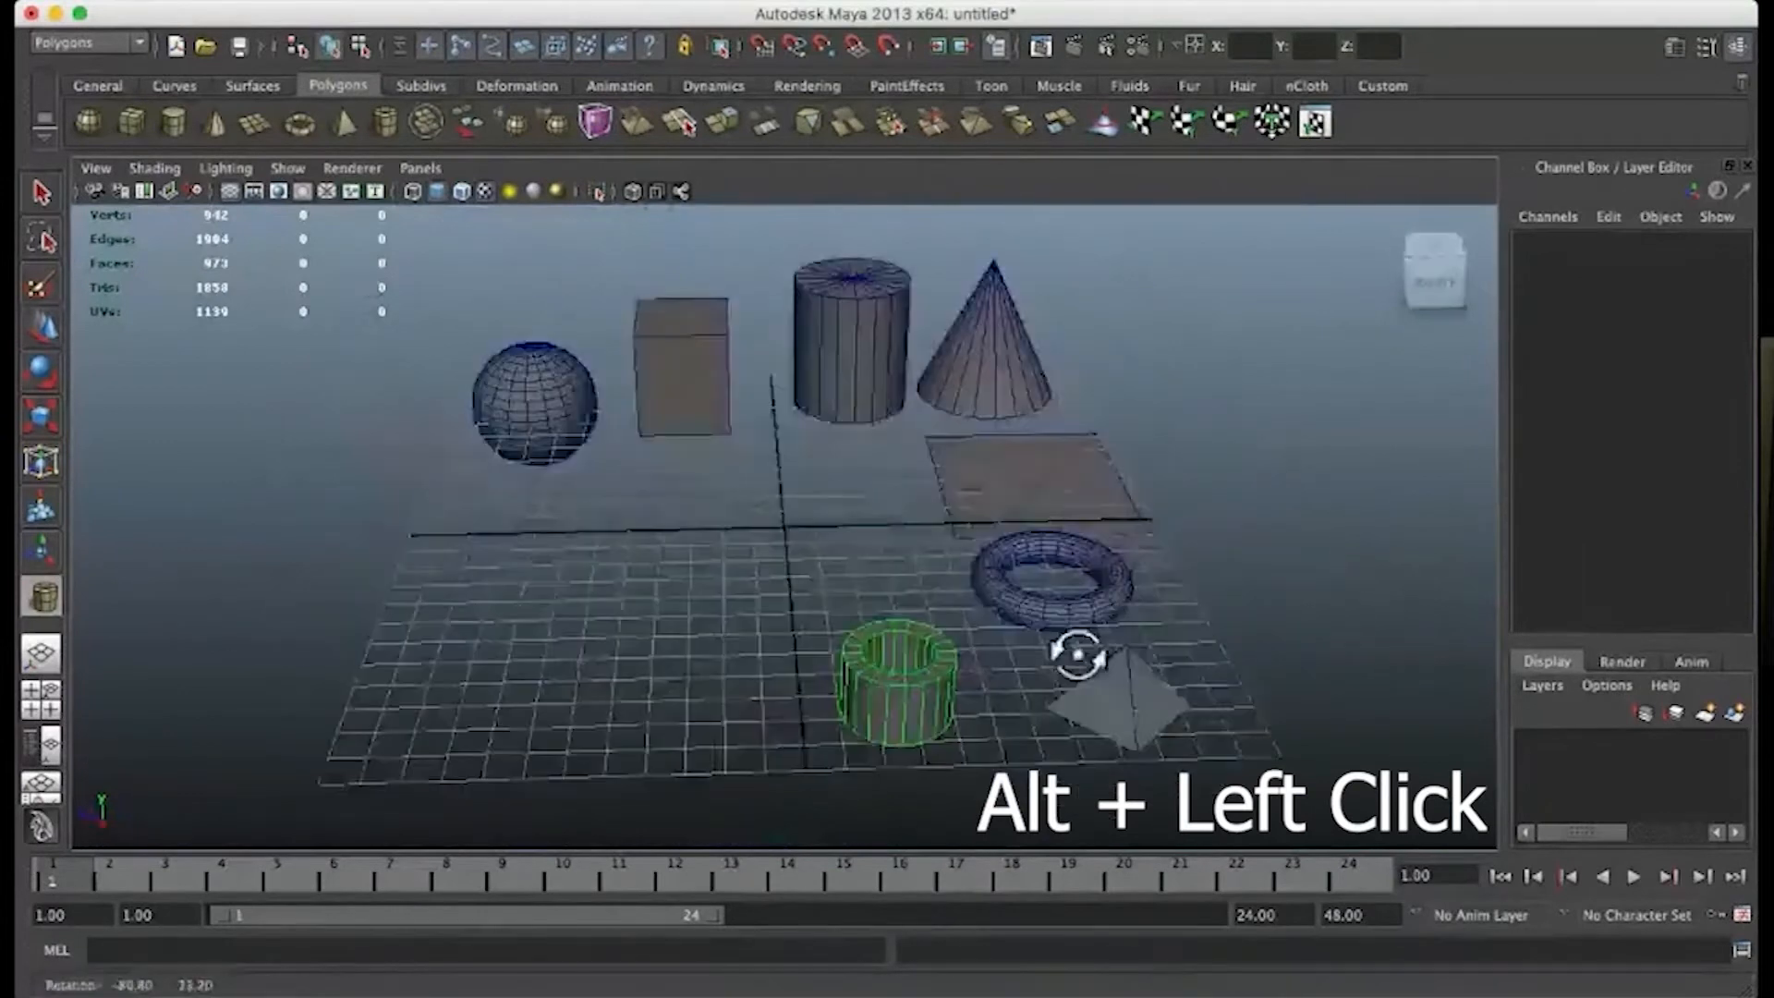
alt+drag(555, 641, 733, 601)
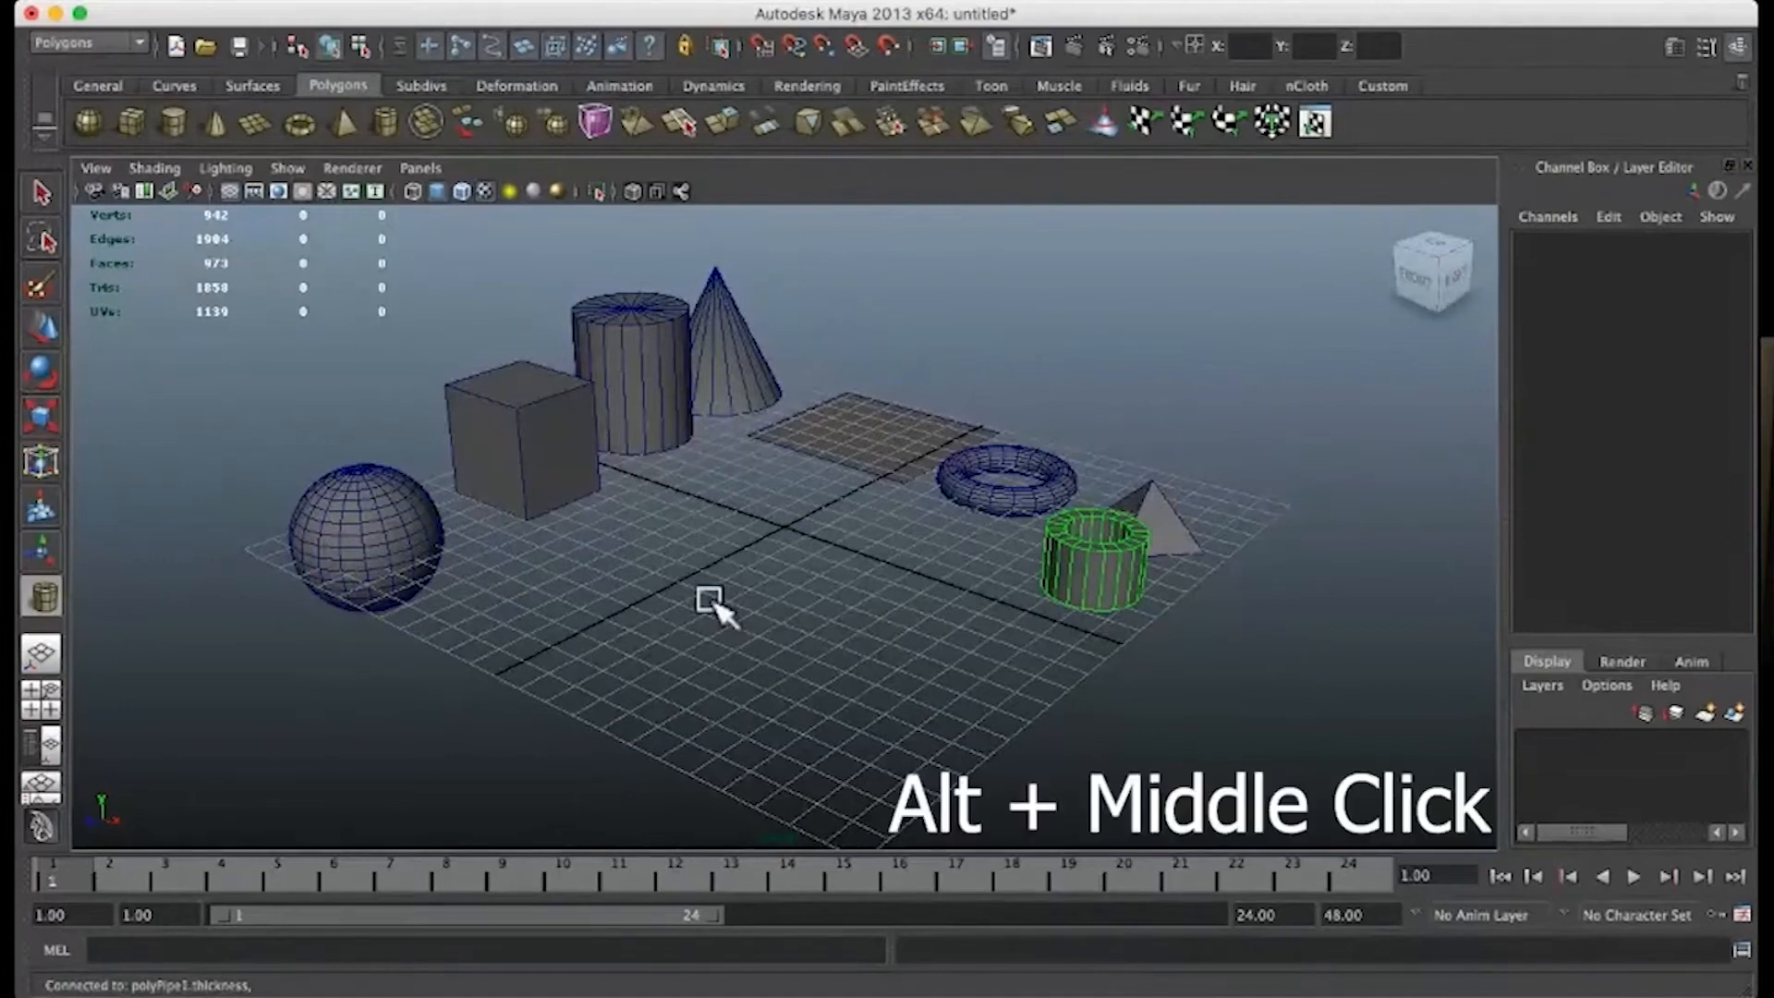
alt+middle_drag(708, 598, 671, 557)
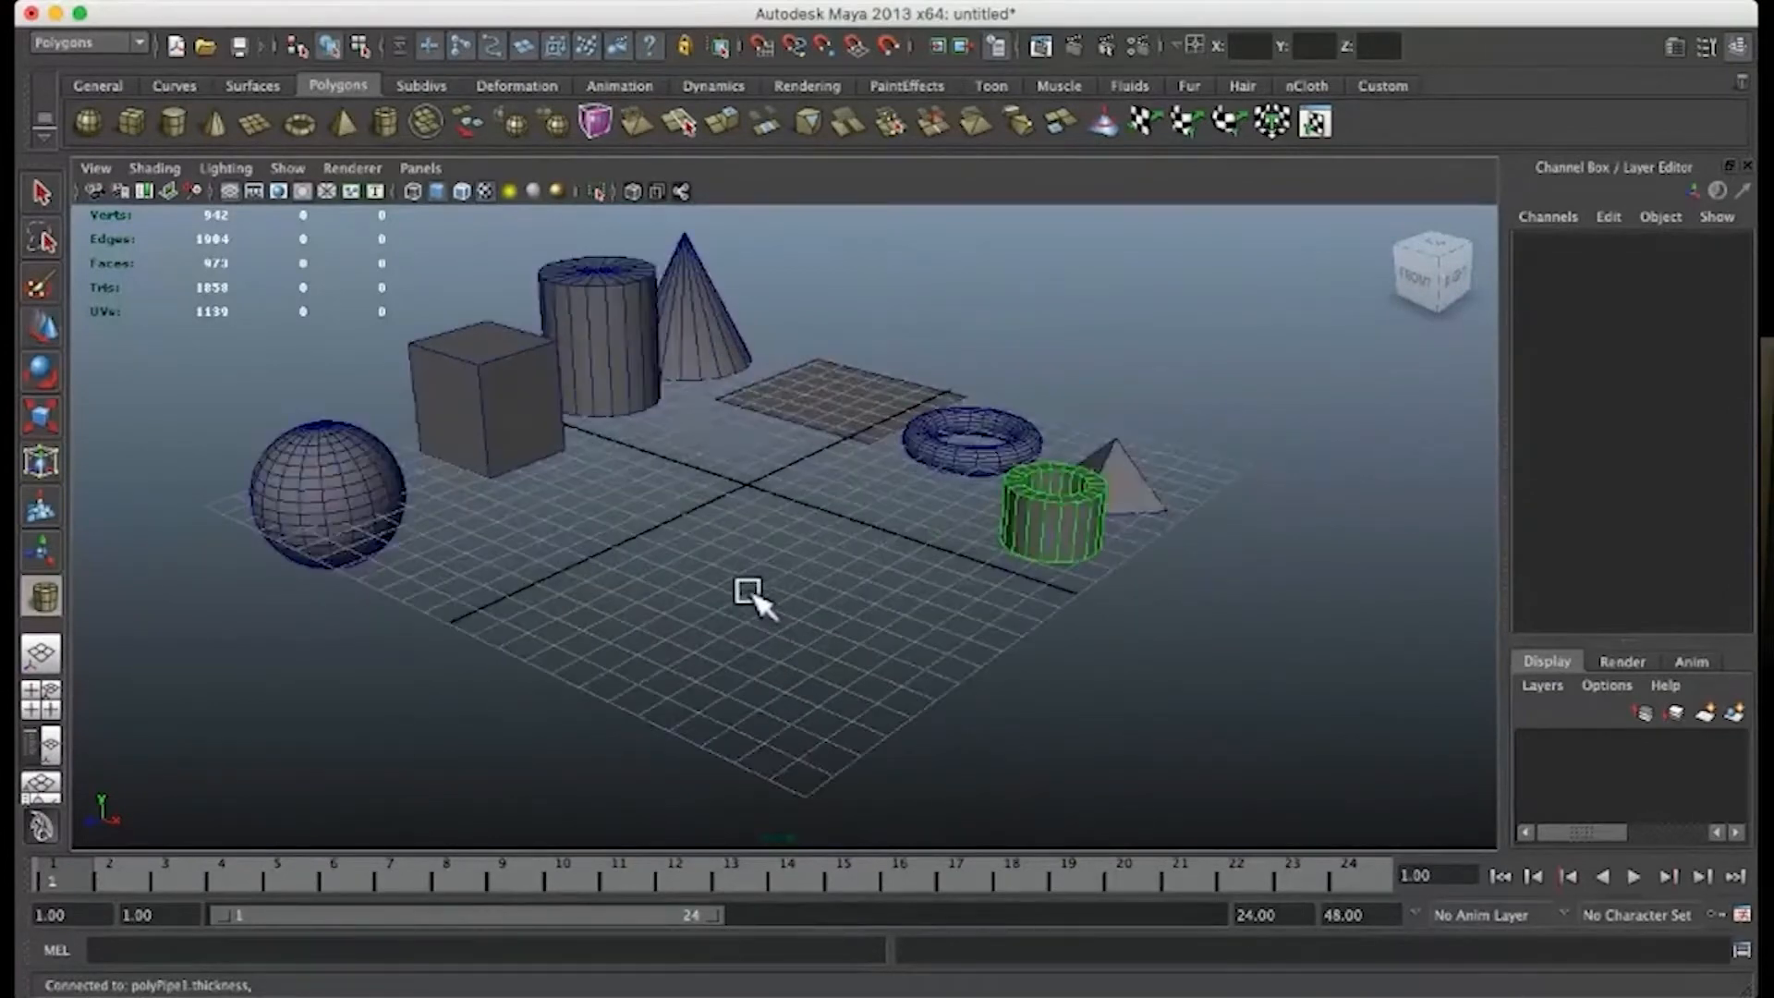
scroll(748, 591, down, 3)
scroll(748, 592, up, 5)
scroll(749, 592, down, 6)
scroll(749, 592, up, 4)
scroll(748, 592, down, 4)
scroll(749, 591, up, 5)
scroll(748, 591, down, 6)
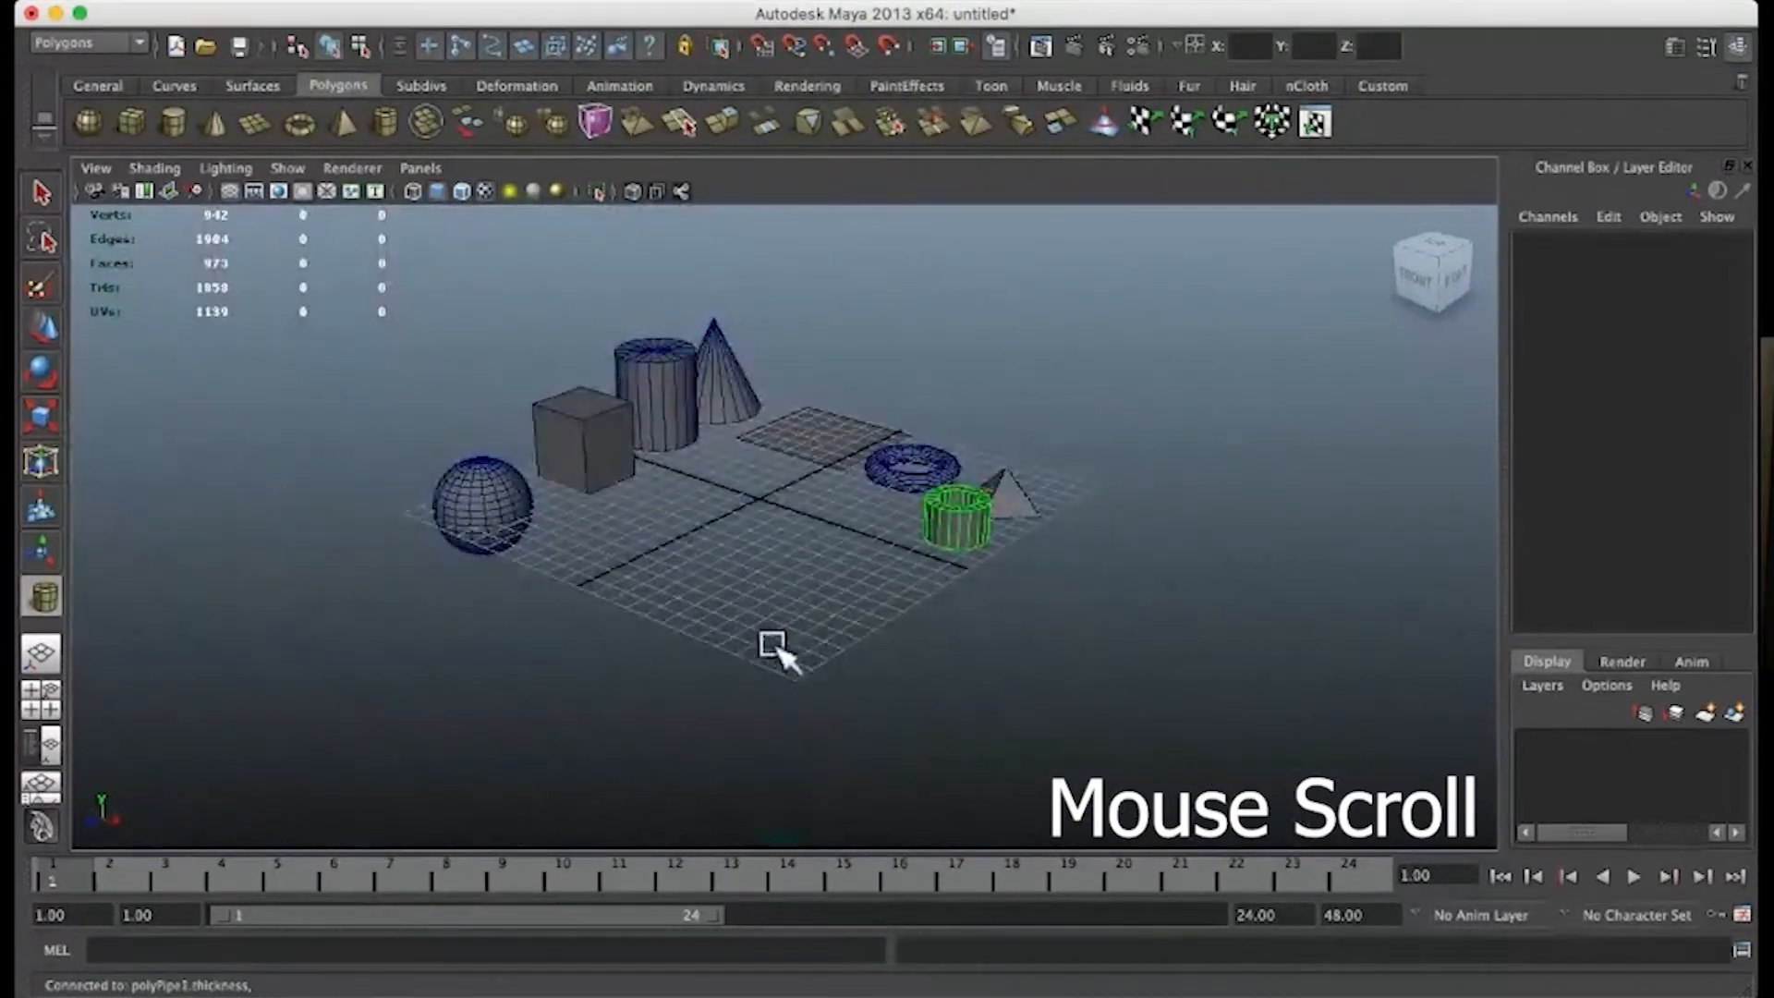
alt+drag(784, 629, 784, 604)
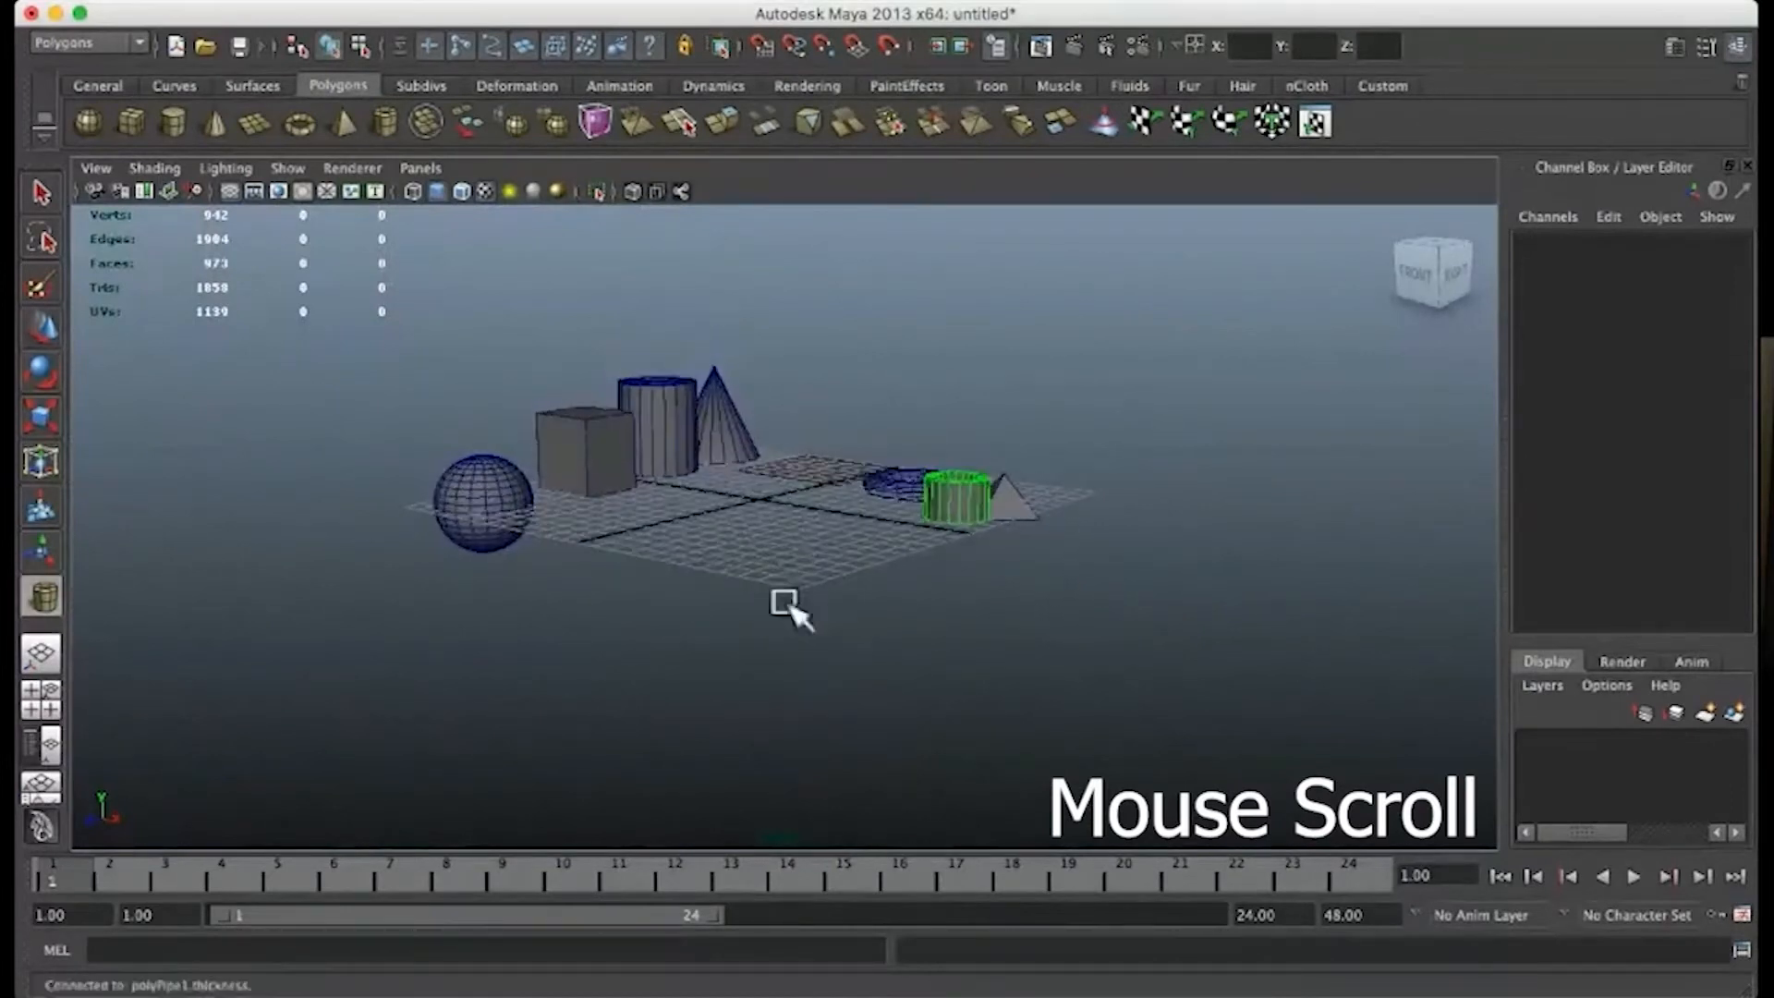
scroll(793, 566, up, 4)
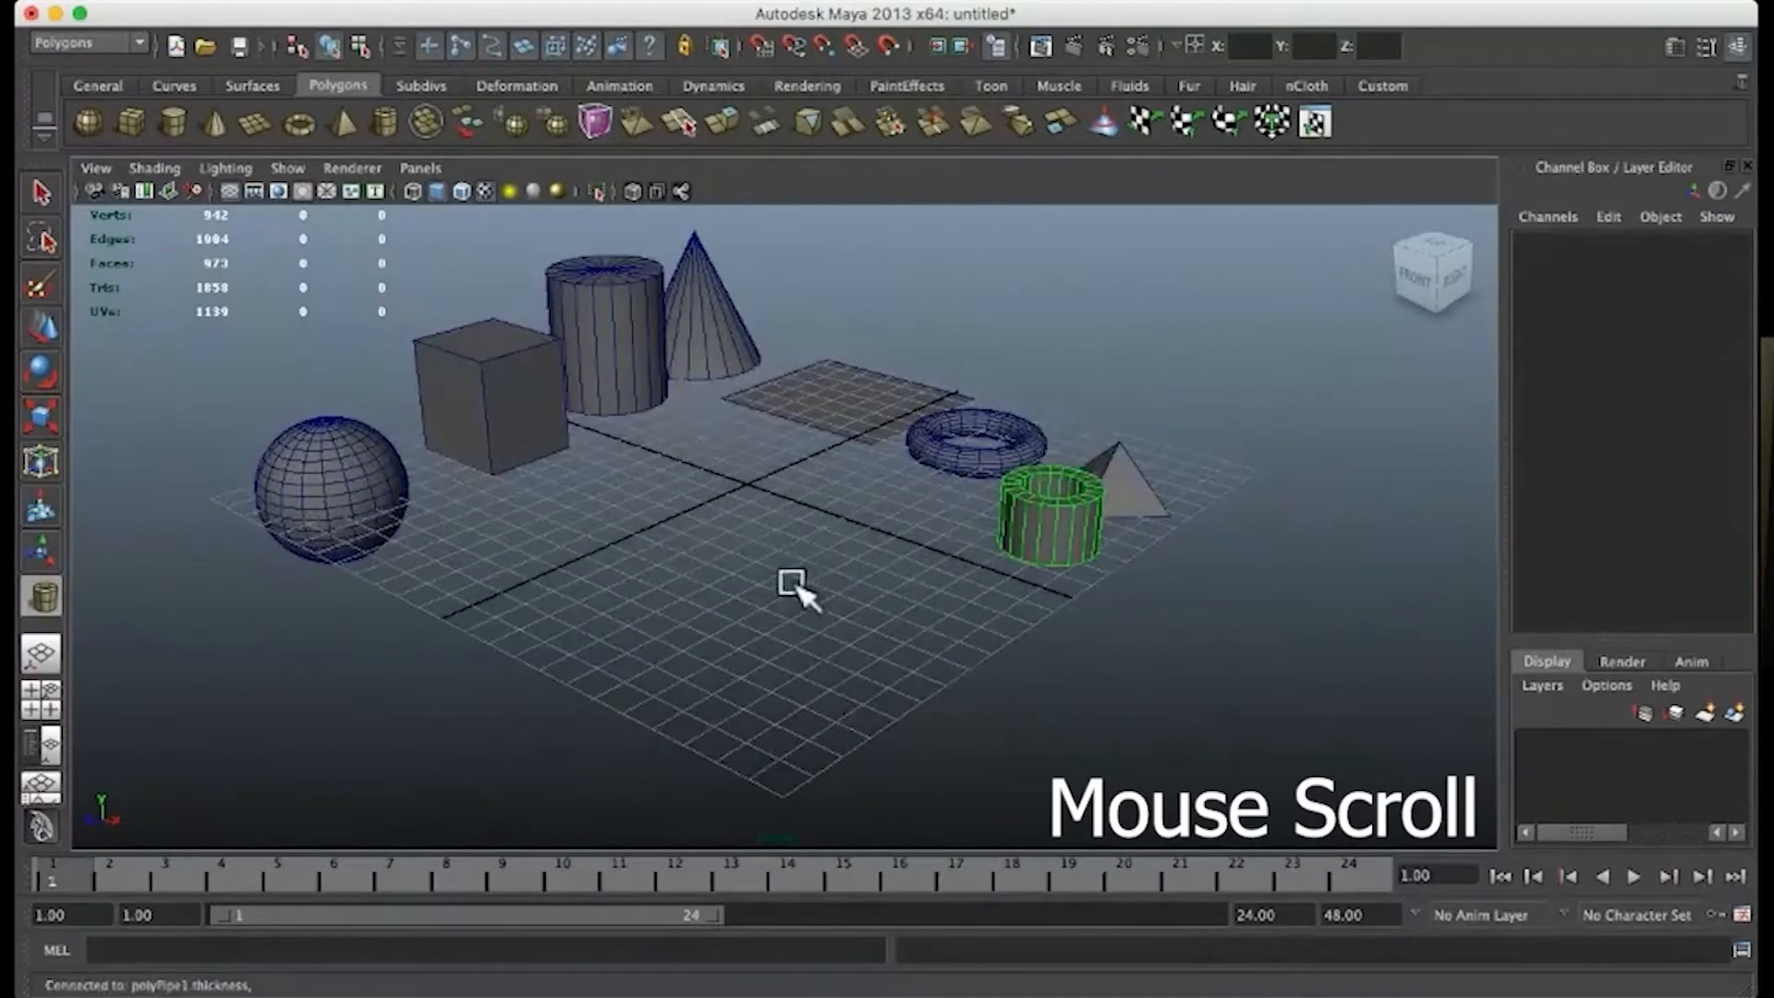
scroll(793, 584, down, 4)
scroll(793, 584, up, 3)
scroll(793, 584, down, 1)
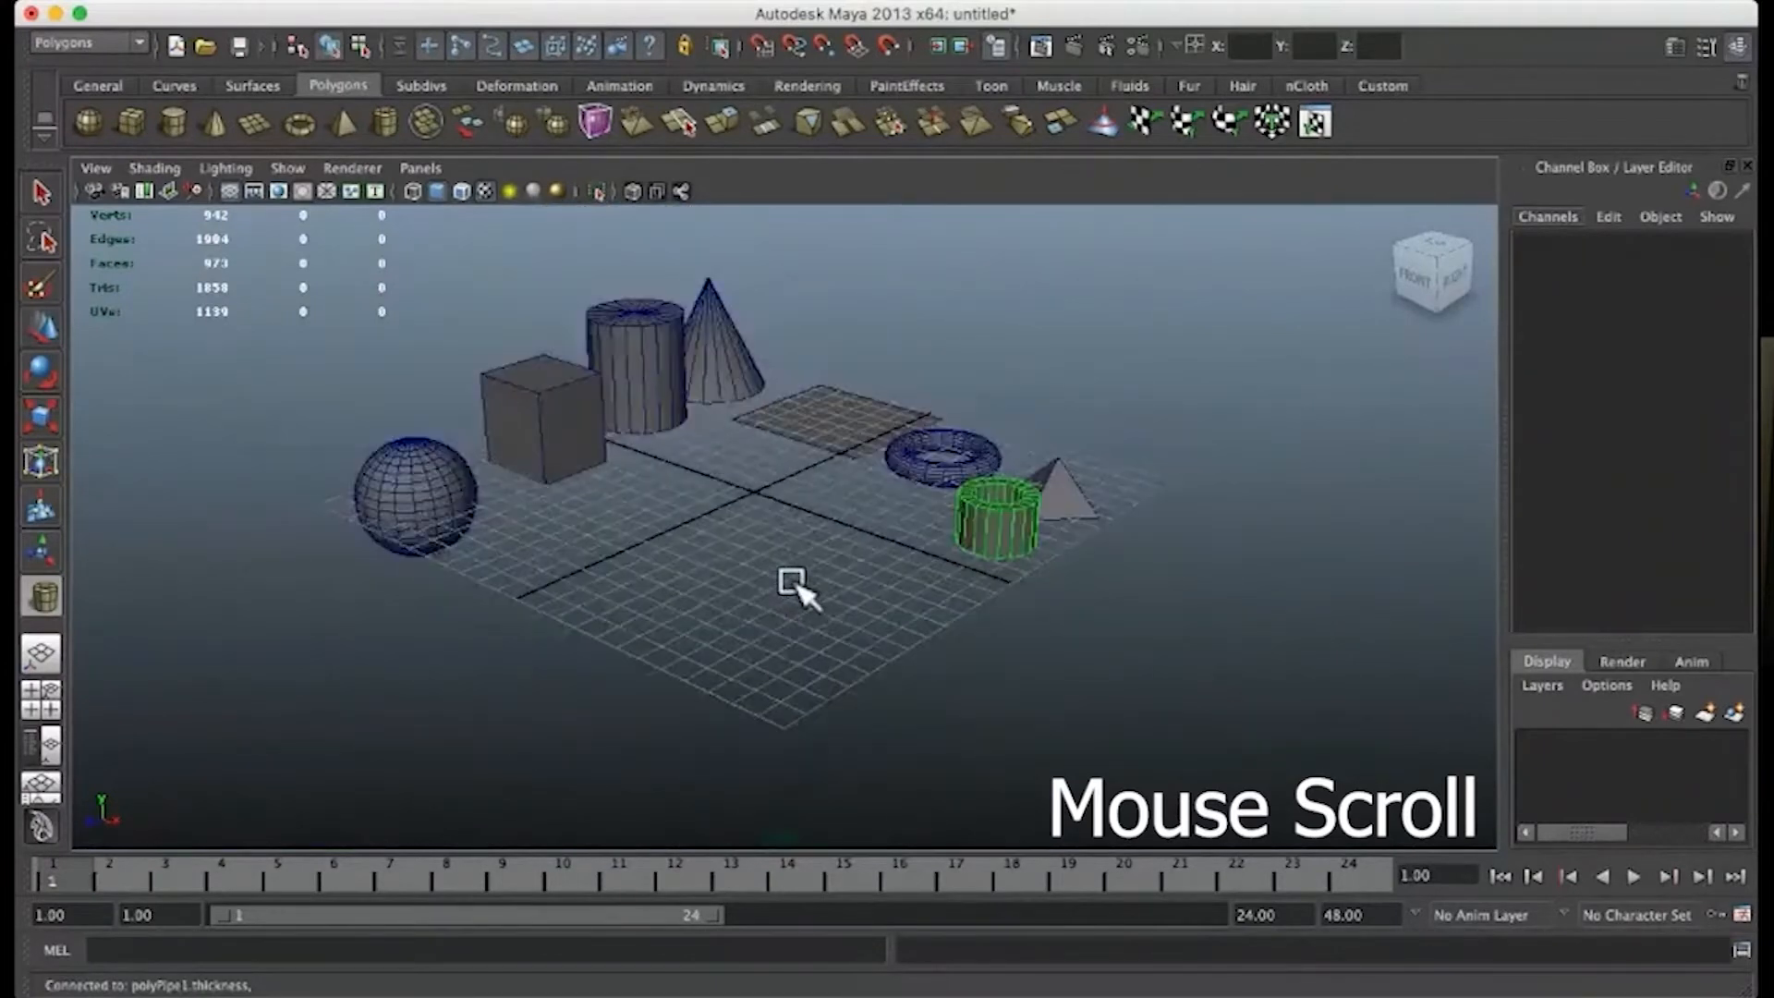
scroll(793, 584, up, 2)
scroll(793, 584, up, 2)
scroll(793, 584, down, 2)
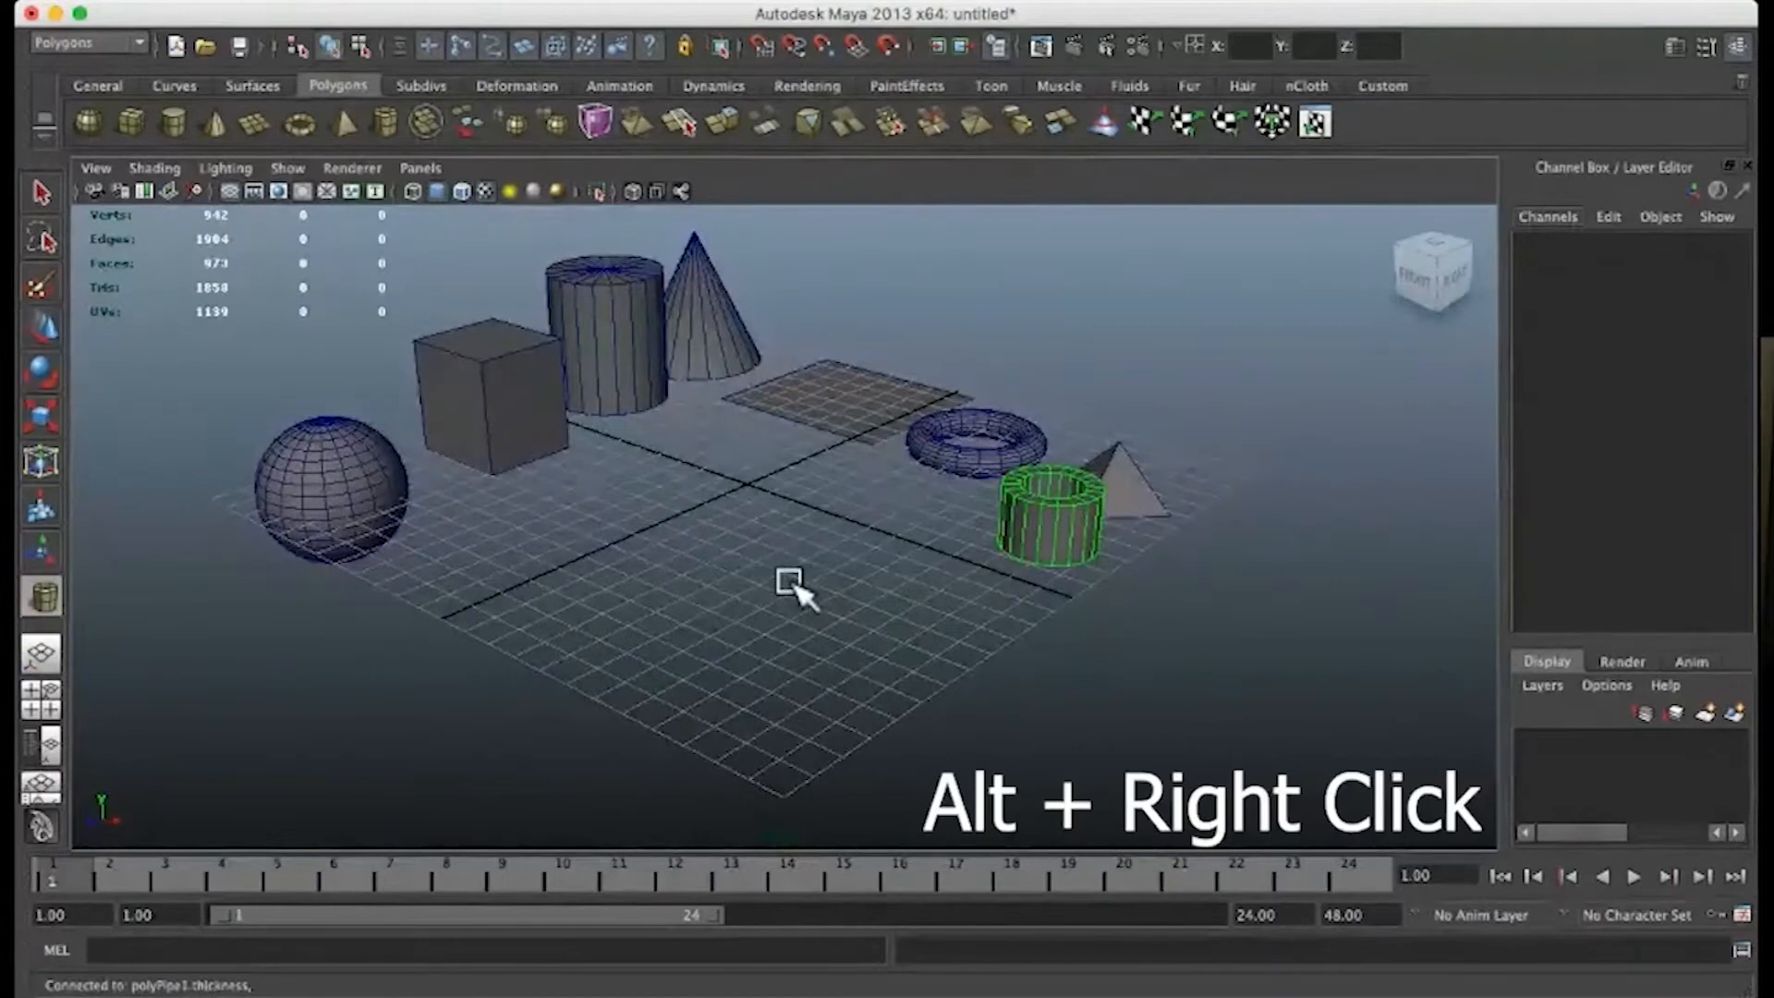
alt+right_drag(793, 584, 644, 601)
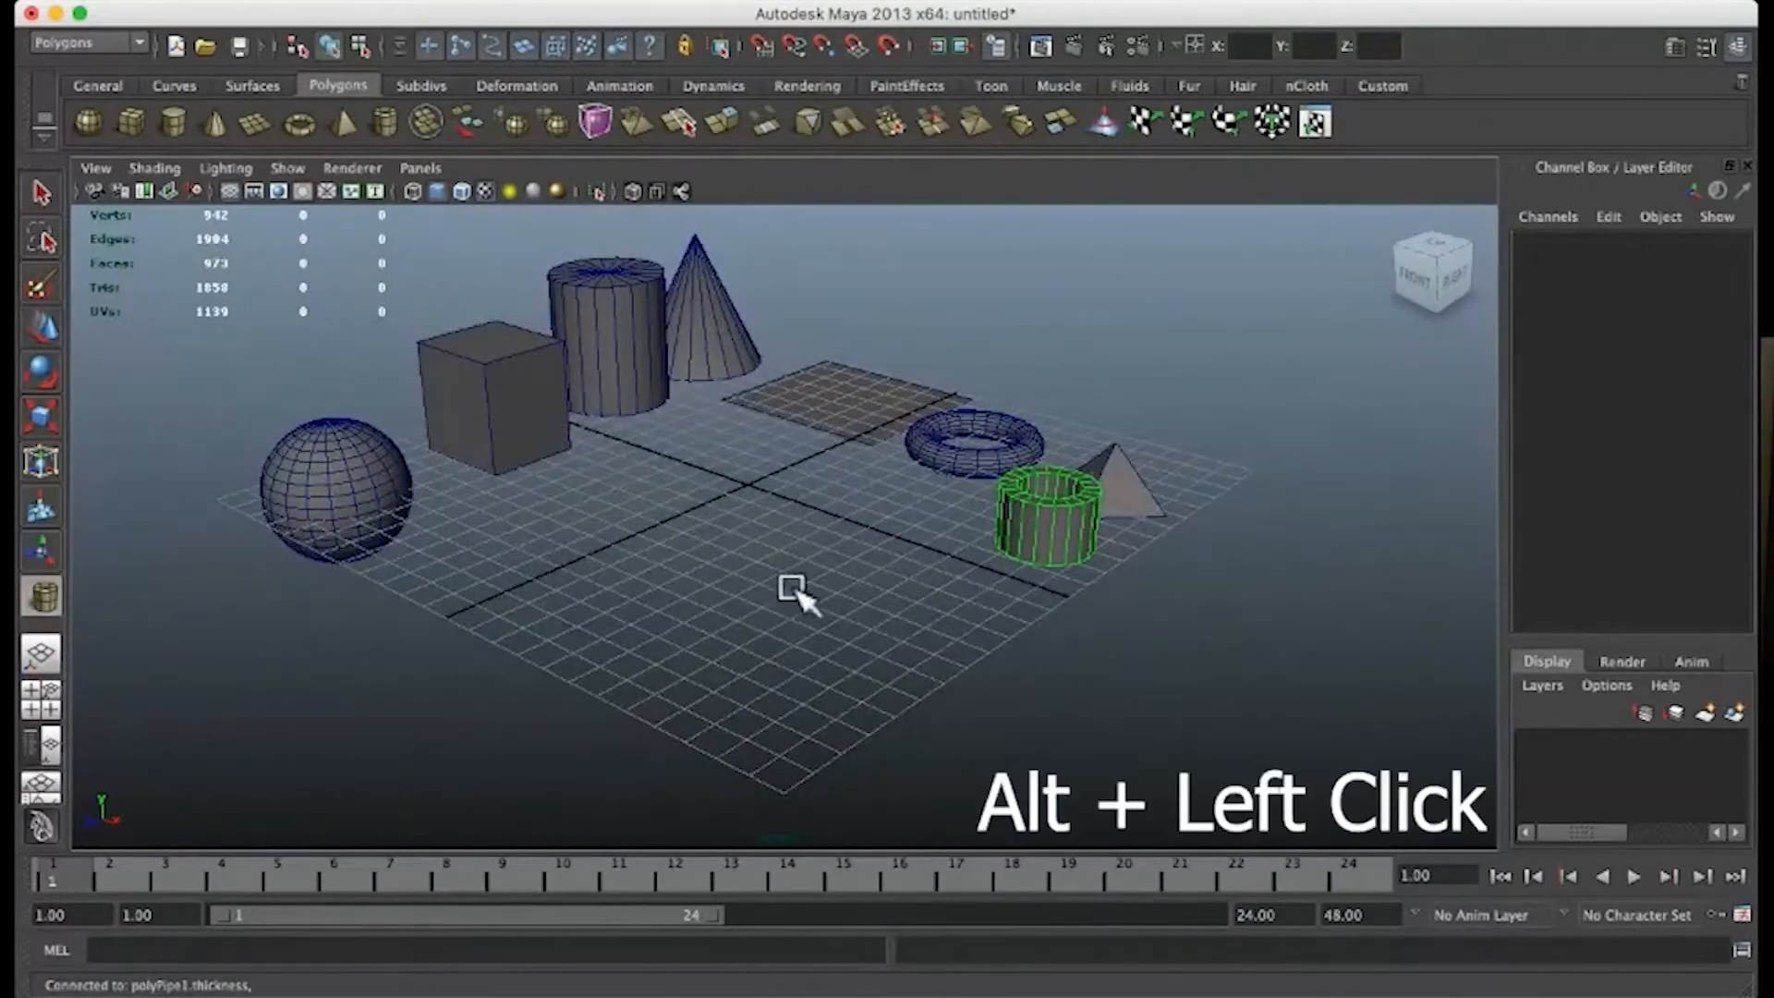
mouse_move(645, 638)
alt+mouse_down()
mouse_move(622, 563)
mouse_move(598, 657)
mouse_move(570, 638)
mouse_move(615, 665)
mouse_move(673, 594)
mouse_move(697, 626)
mouse_move(614, 622)
mouse_move(624, 640)
alt+mouse_up()
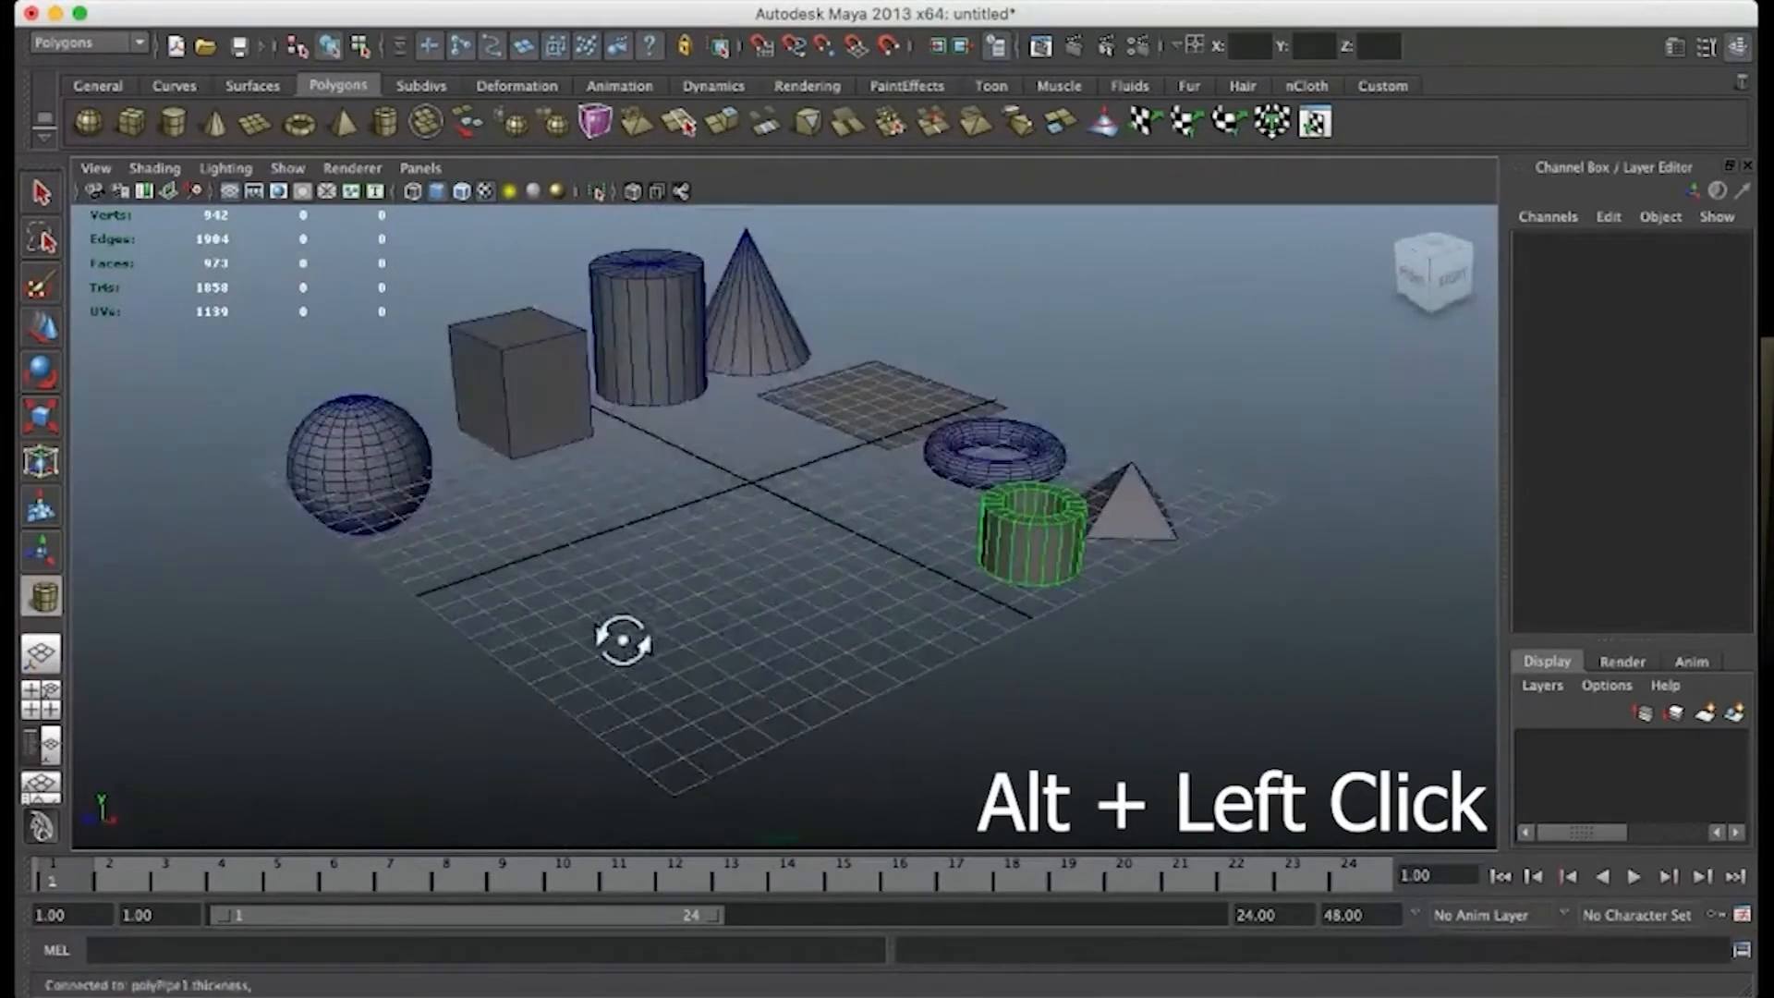
mouse_move(735, 619)
alt+middle_down()
mouse_move(785, 661)
mouse_move(785, 598)
mouse_move(891, 624)
mouse_move(785, 606)
mouse_move(718, 634)
alt+middle_up()
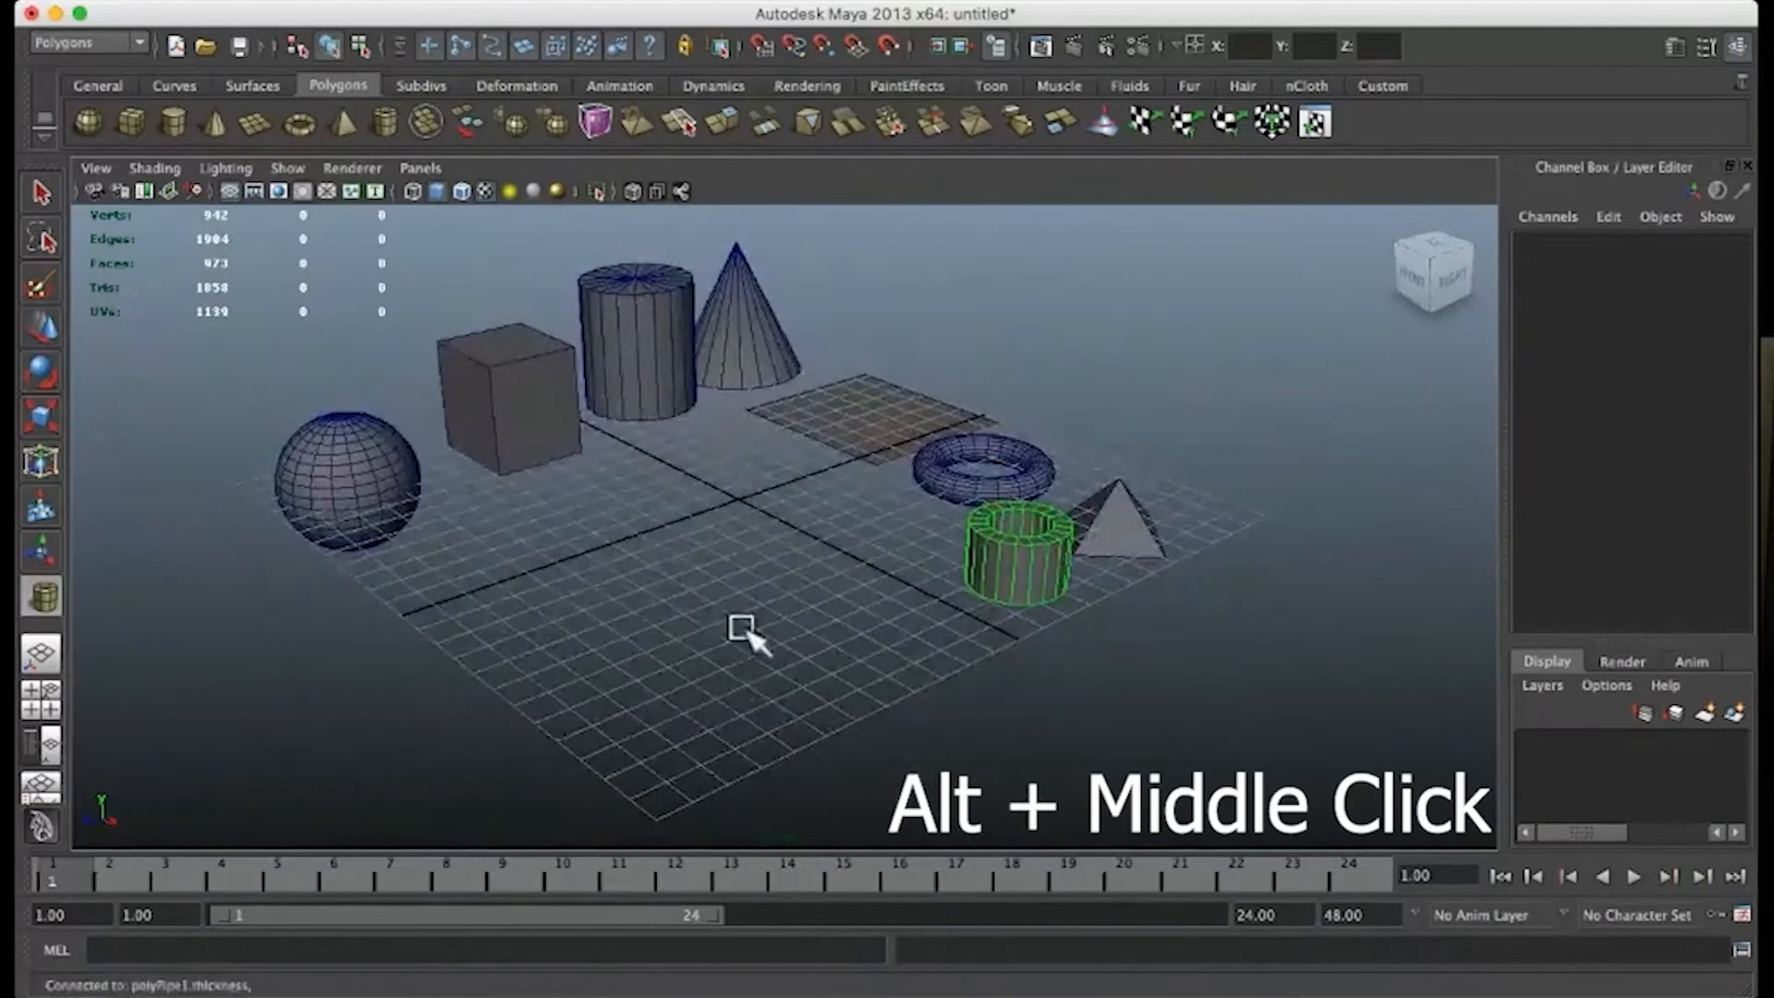
mouse_move(733, 618)
alt+right_down()
mouse_move(910, 595)
mouse_move(724, 619)
mouse_move(784, 634)
mouse_move(733, 607)
alt+right_up()
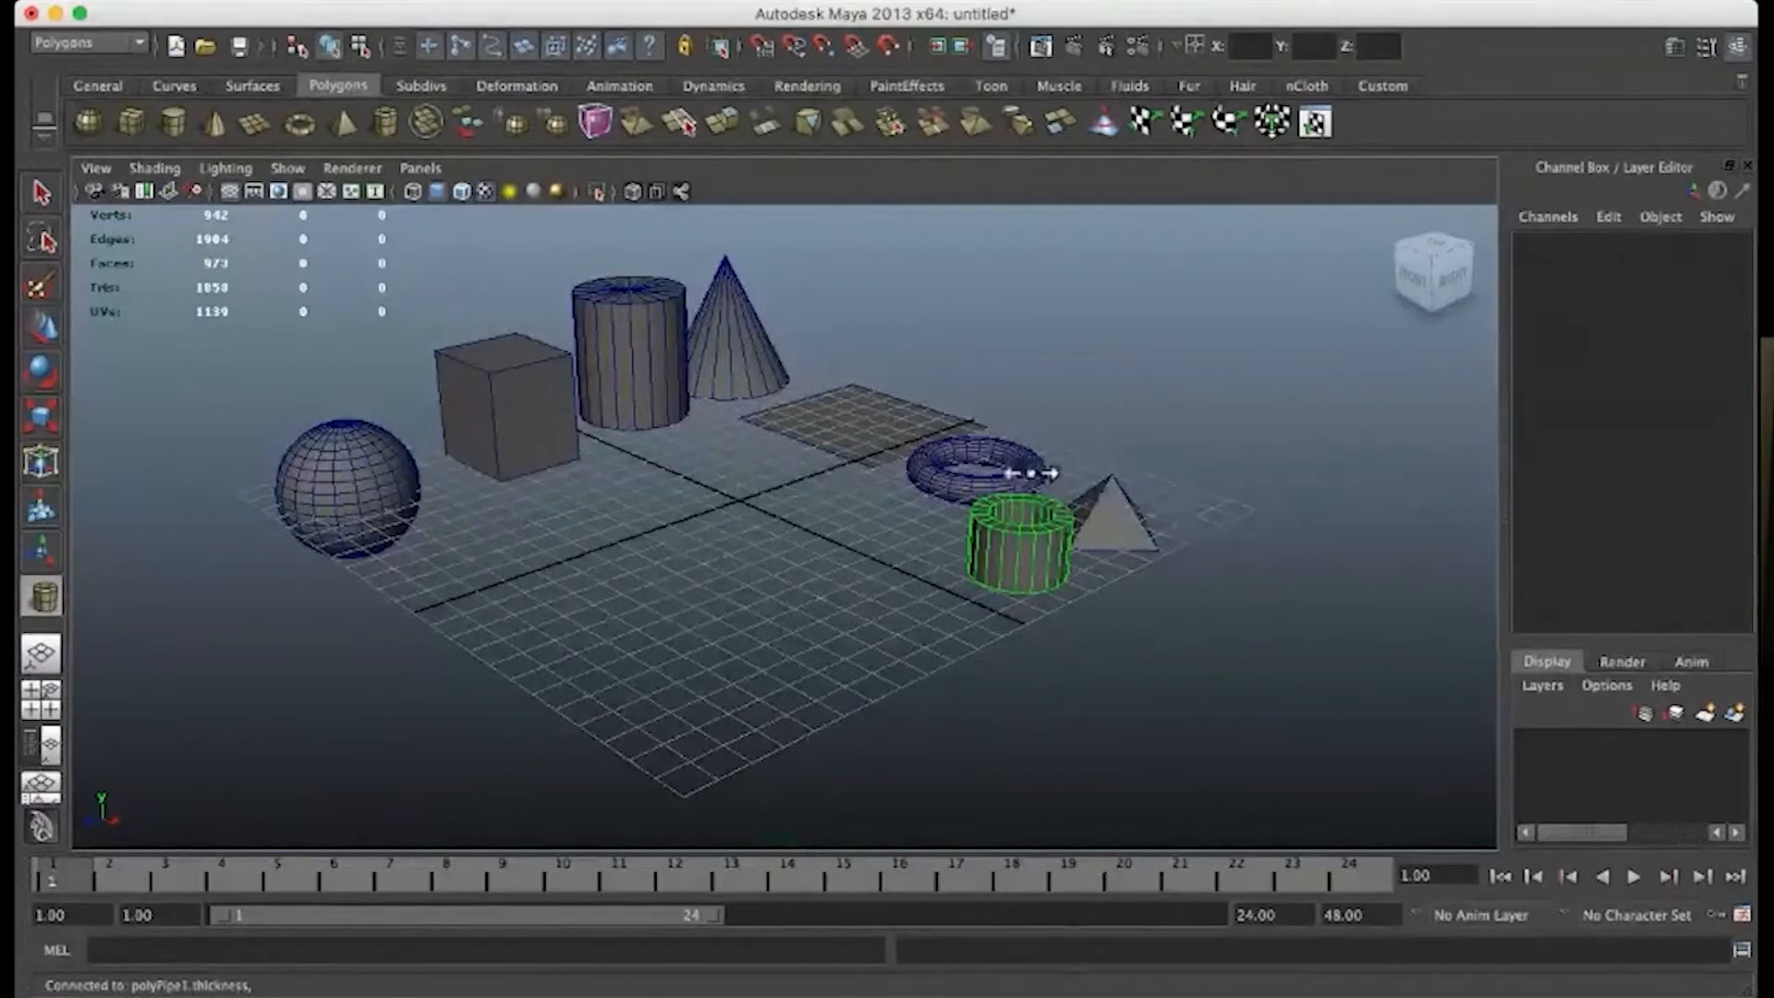
Step: Finish the pipe and select the plane, cube, cylinder and cone one after another
click(1100, 507)
click(1107, 510)
click(918, 428)
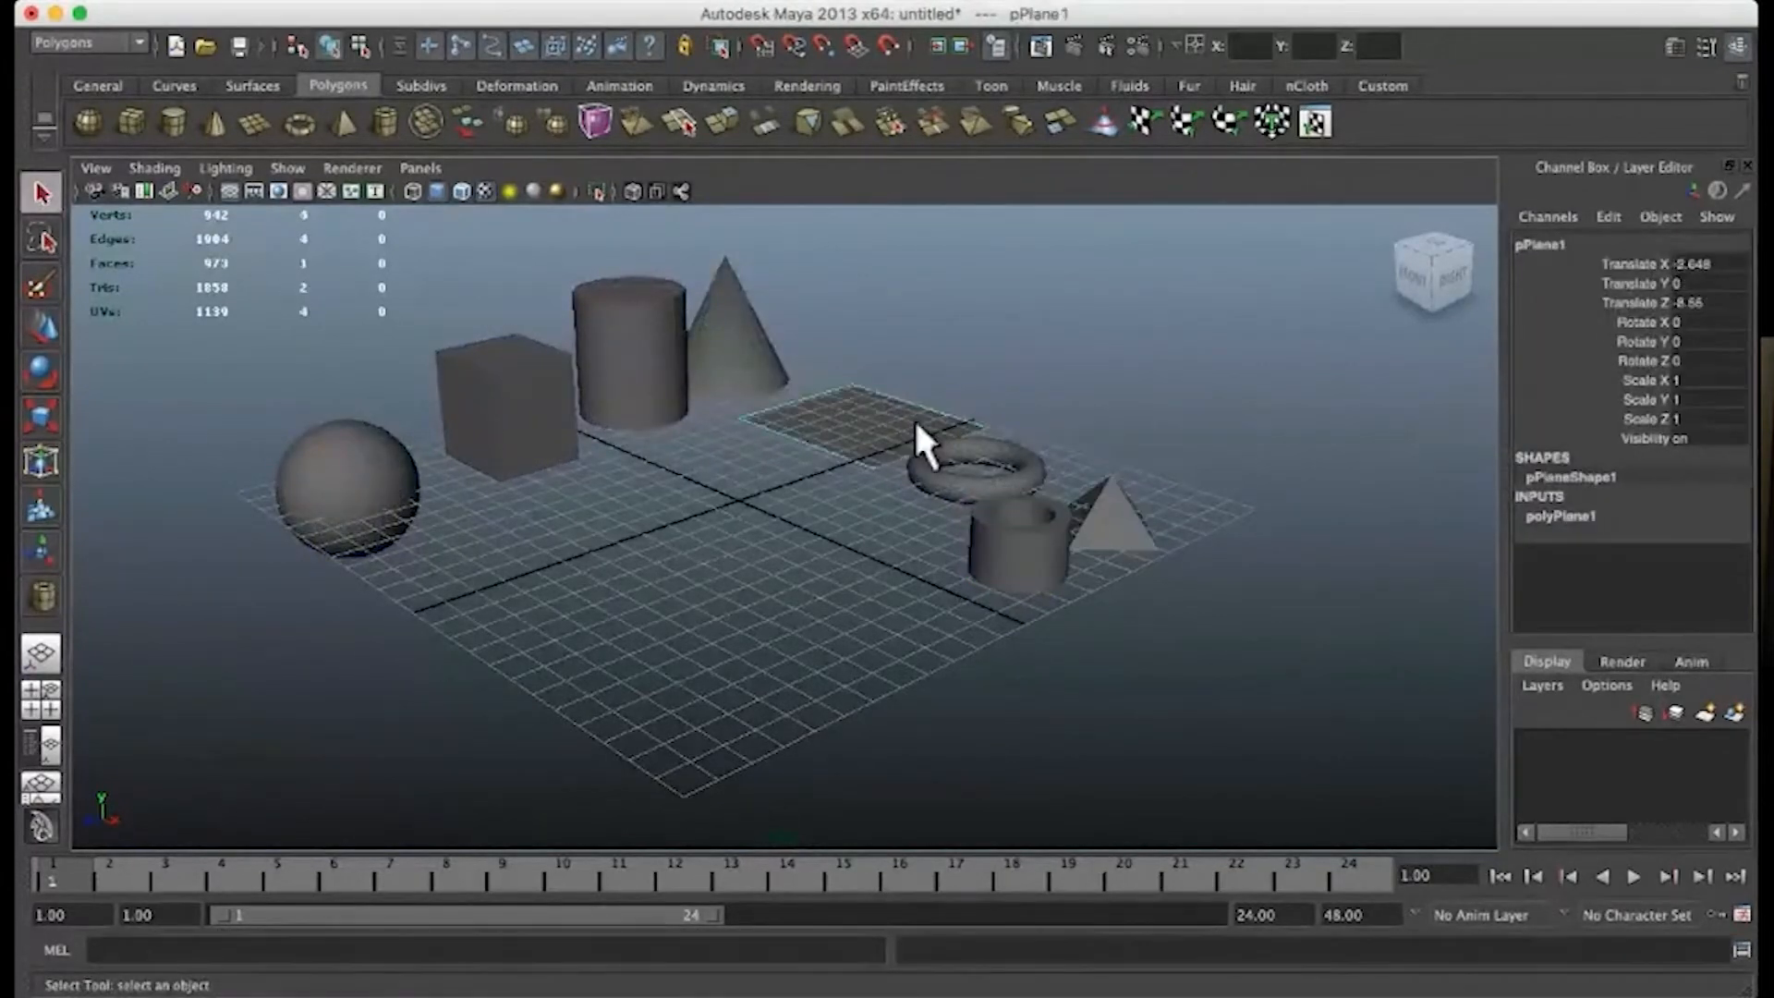
click(530, 386)
click(639, 350)
click(701, 348)
Step: Move the cube along its individual axes with the Move tool, ending between the sphere and the cylinder
click(523, 405)
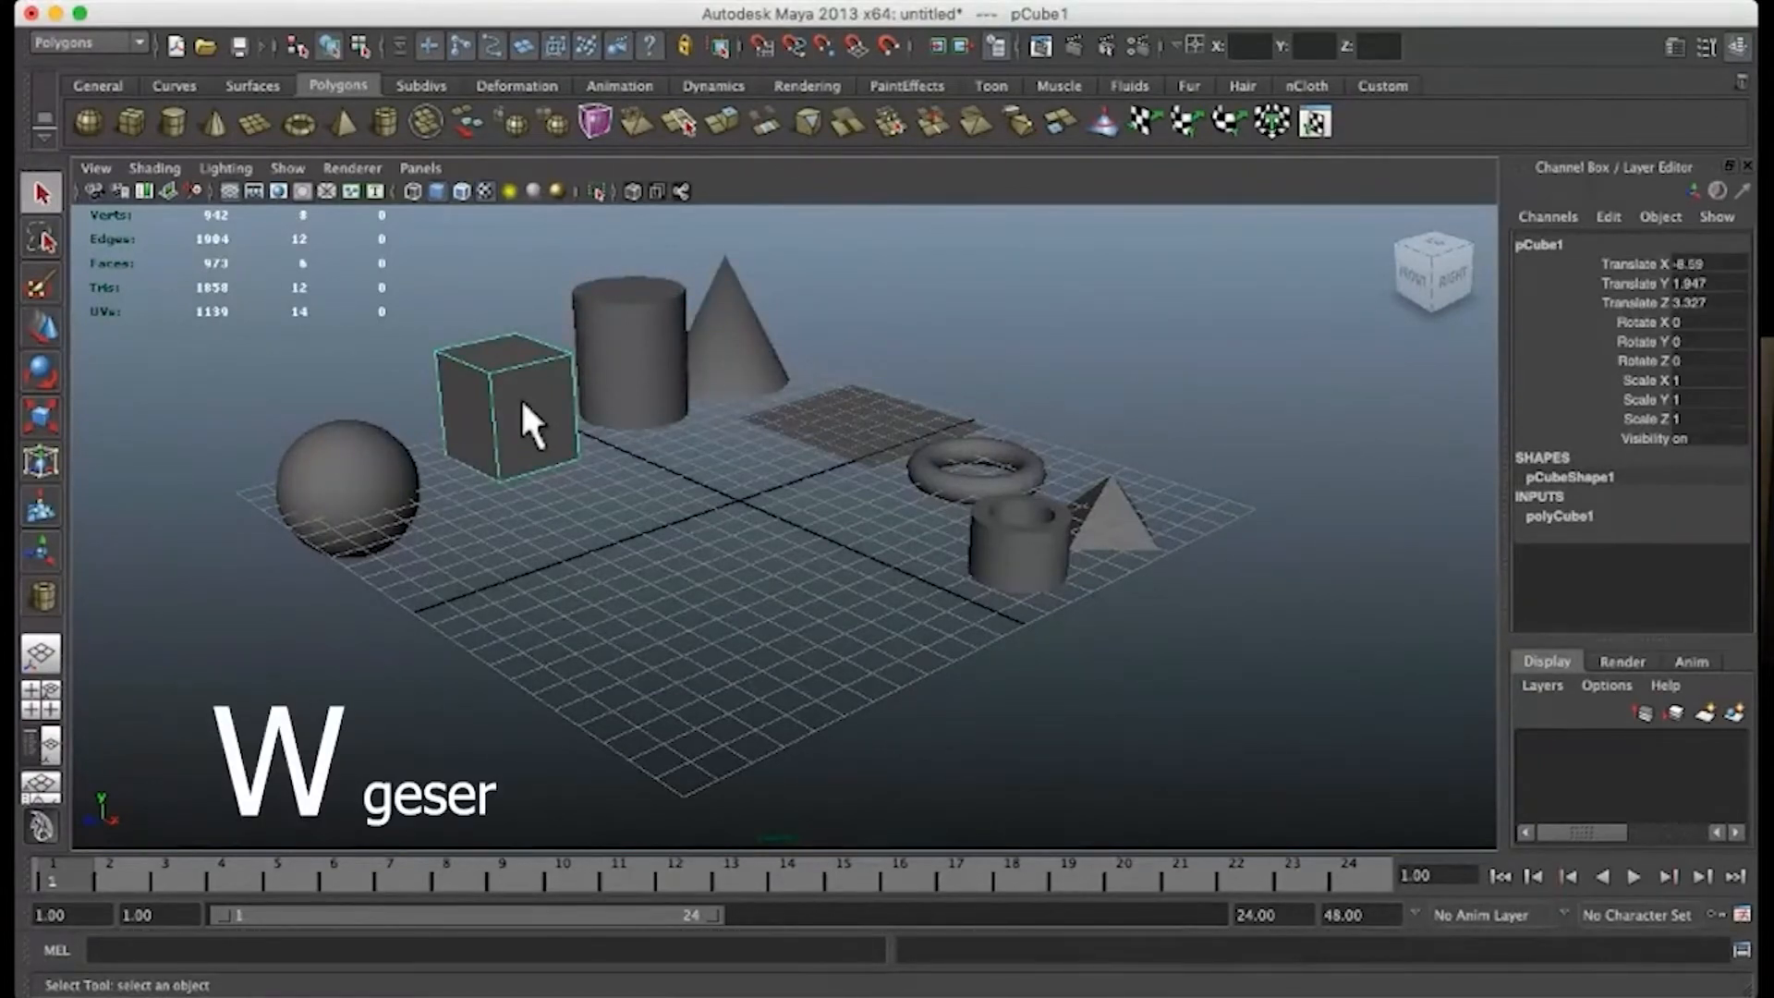
key(w)
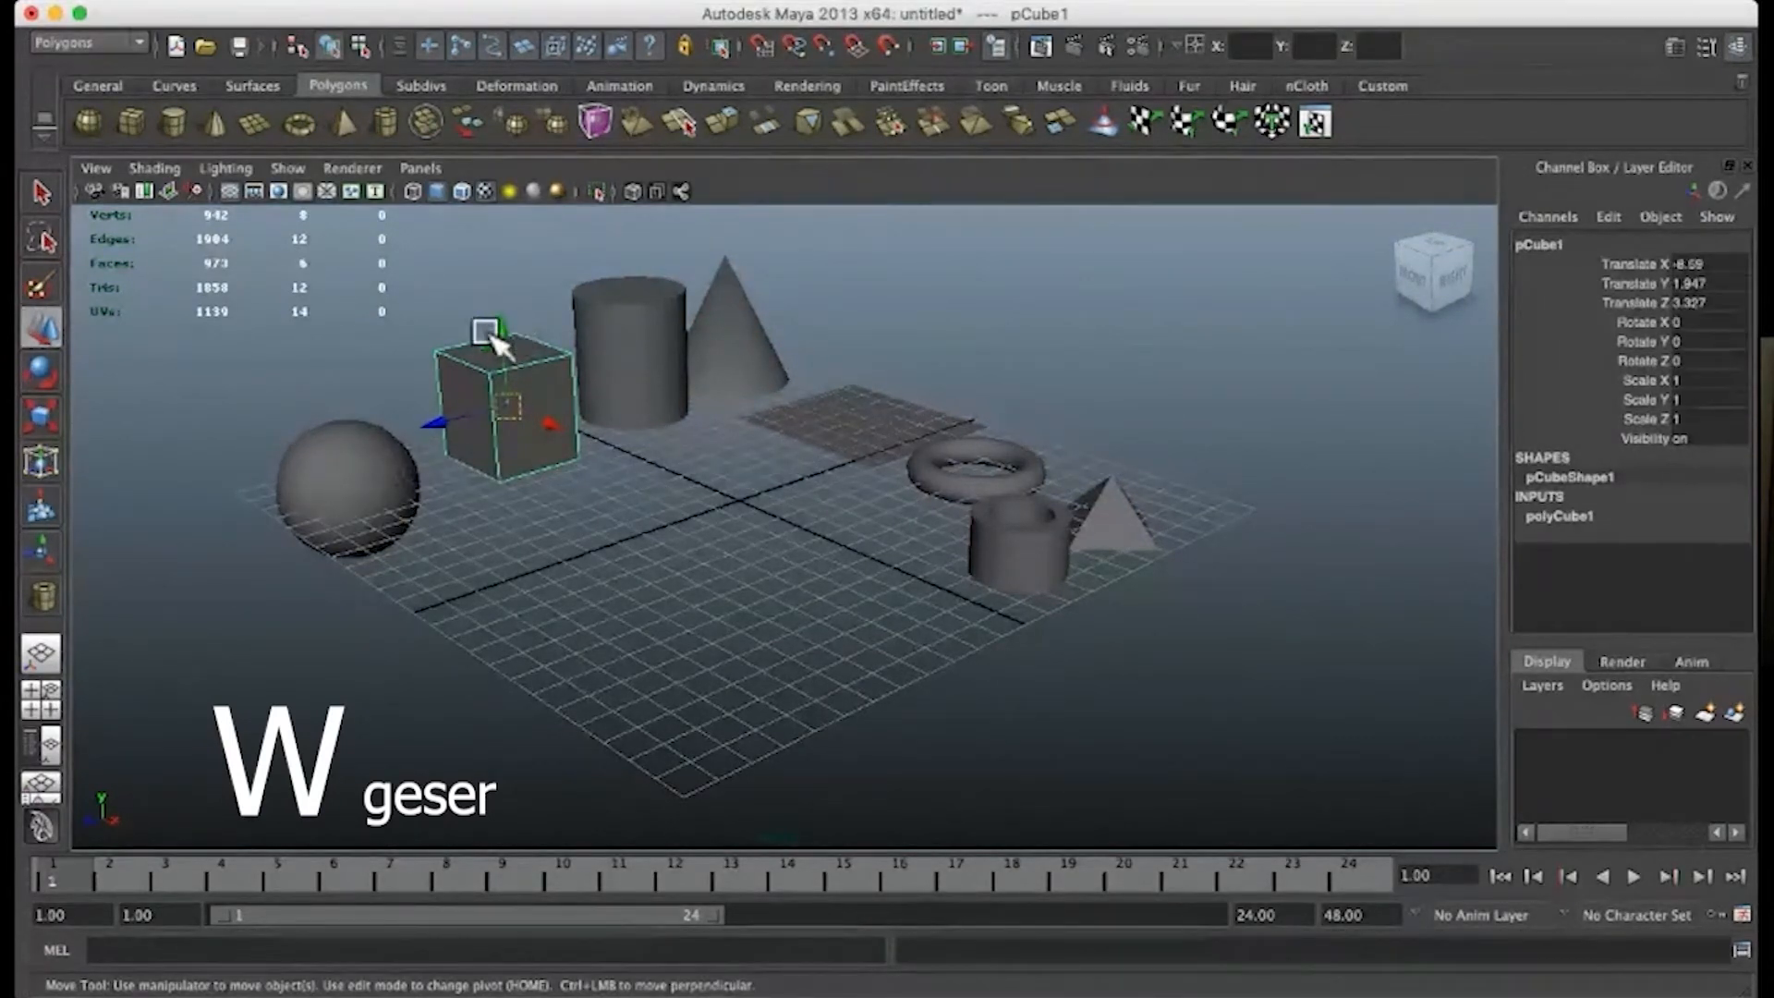
mouse_move(500, 330)
mouse_down()
mouse_move(496, 248)
mouse_move(472, 348)
mouse_up()
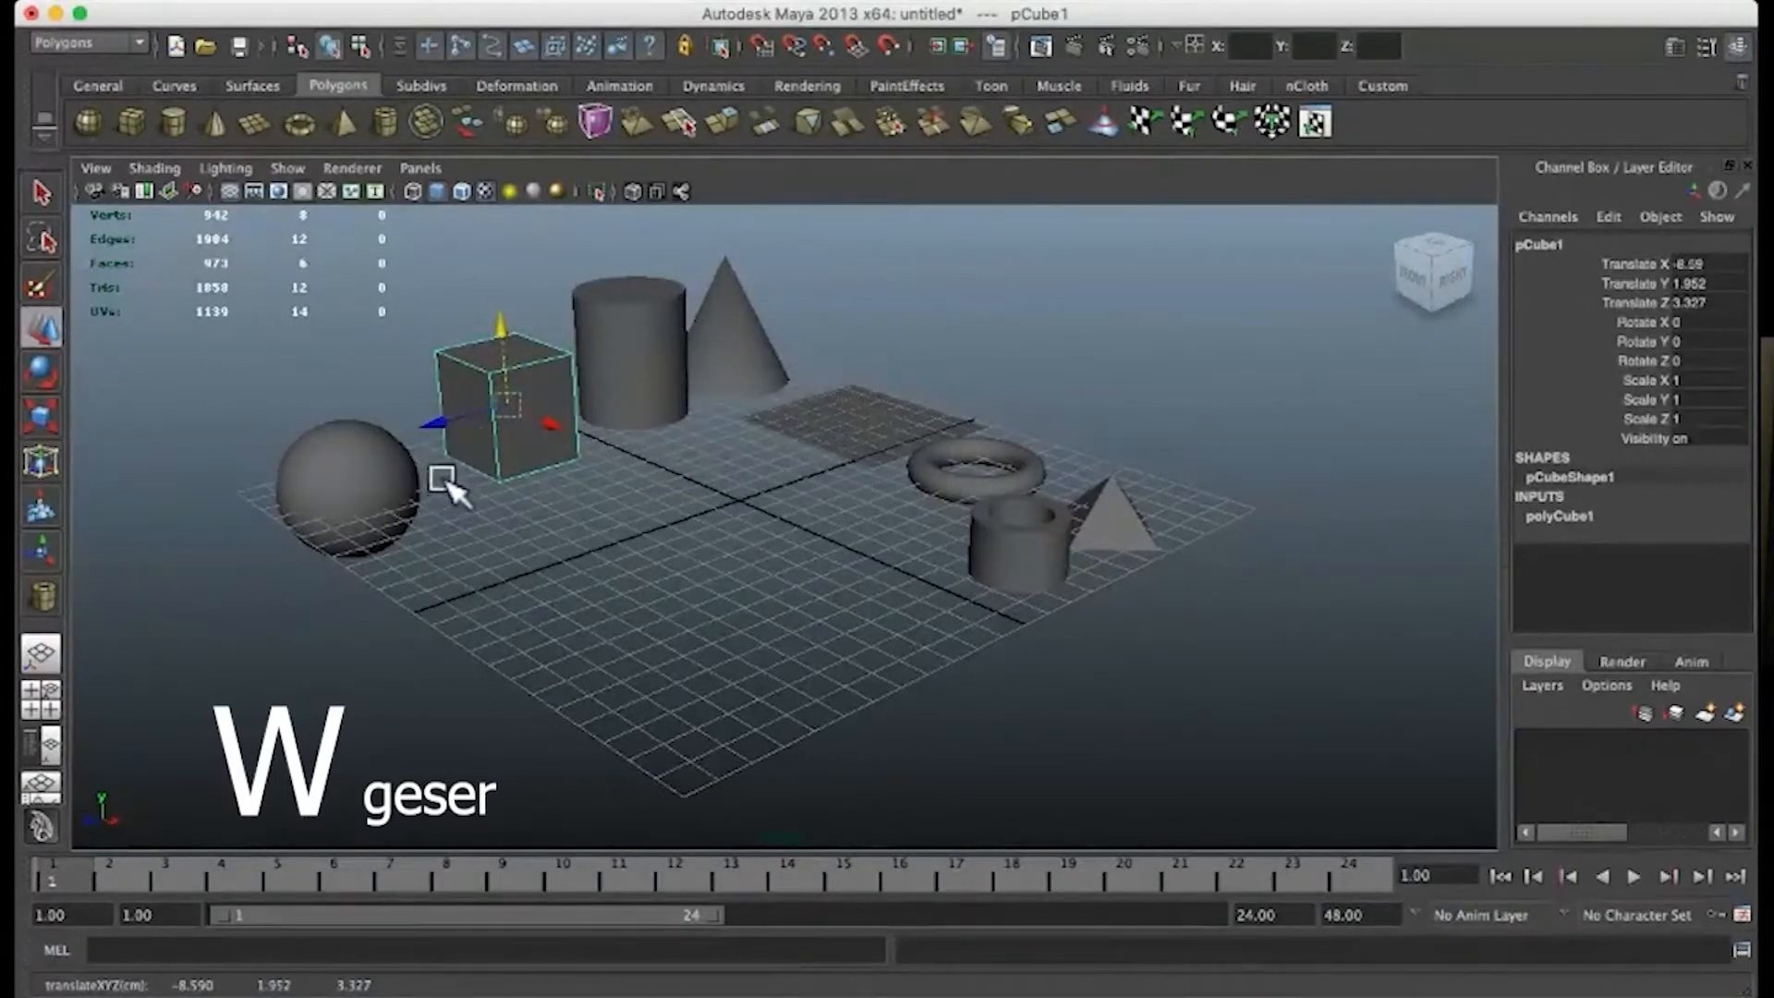
alt+drag(613, 519, 748, 576)
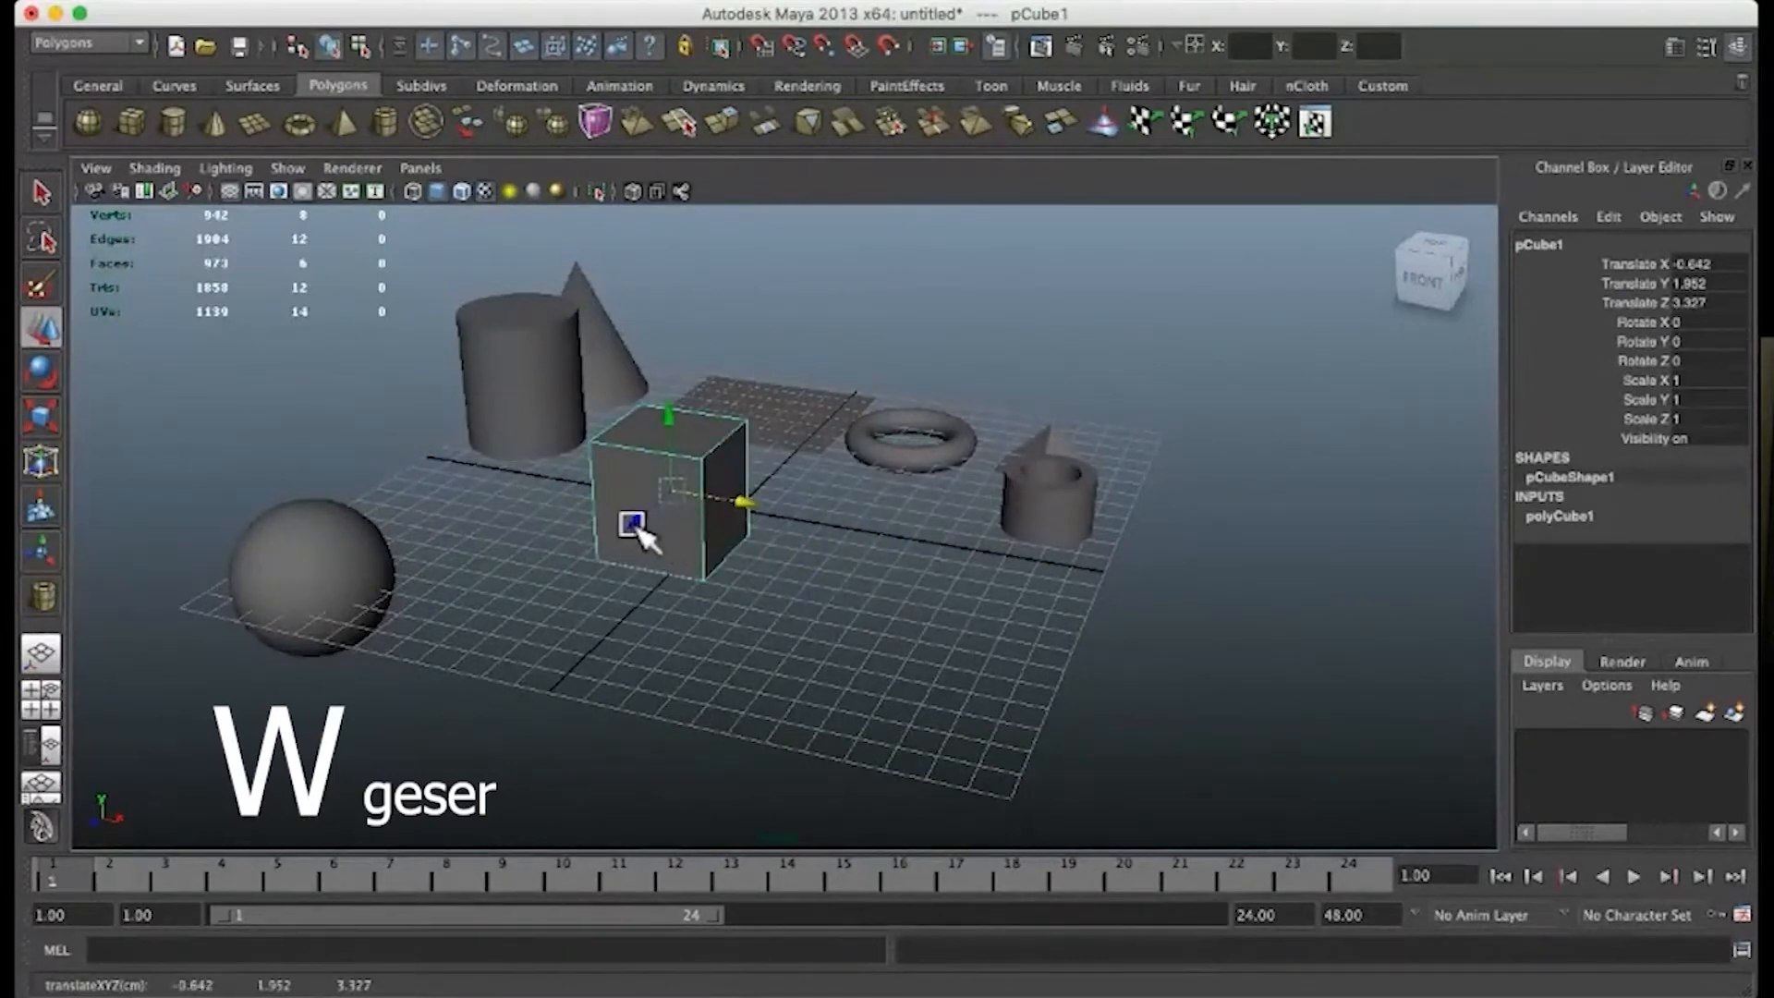
mouse_move(639, 525)
mouse_down()
mouse_move(793, 447)
mouse_move(621, 598)
mouse_move(746, 474)
mouse_move(634, 546)
mouse_move(800, 396)
mouse_move(616, 539)
mouse_move(678, 491)
mouse_move(645, 507)
mouse_up()
drag(773, 503, 483, 476)
Step: Raise the sphere above the grid to a Translate Y of about 2.171
click(305, 566)
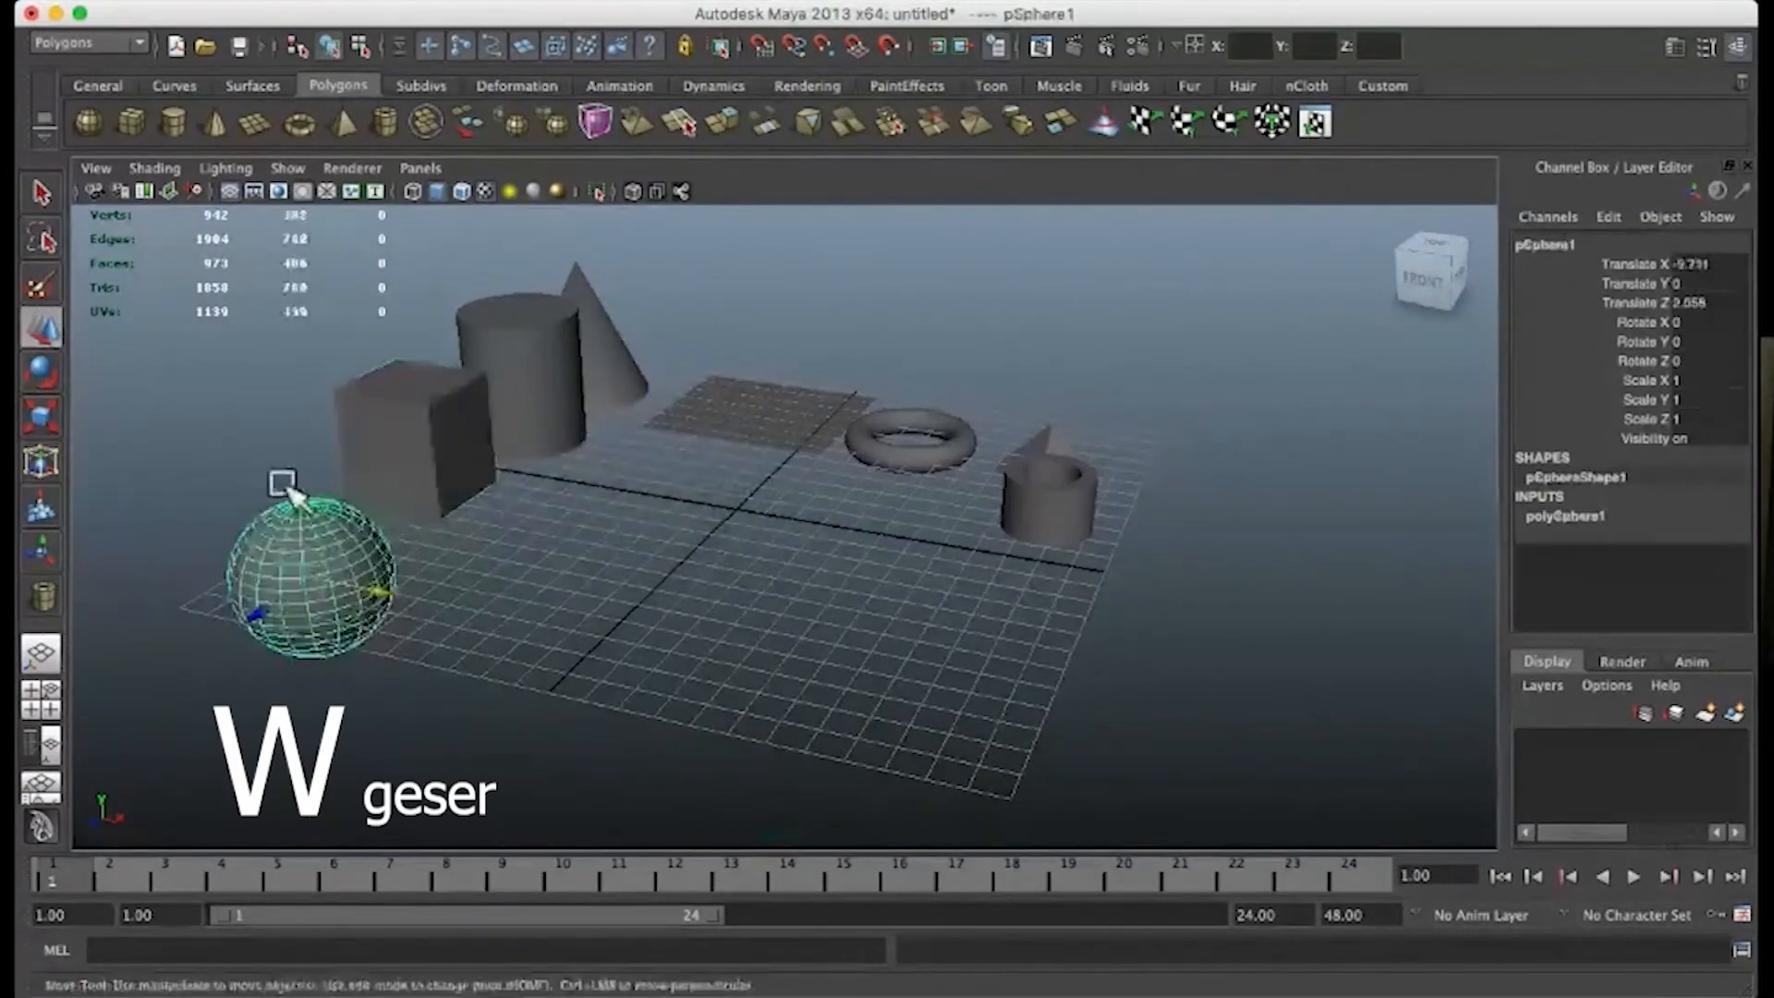
drag(291, 490, 296, 429)
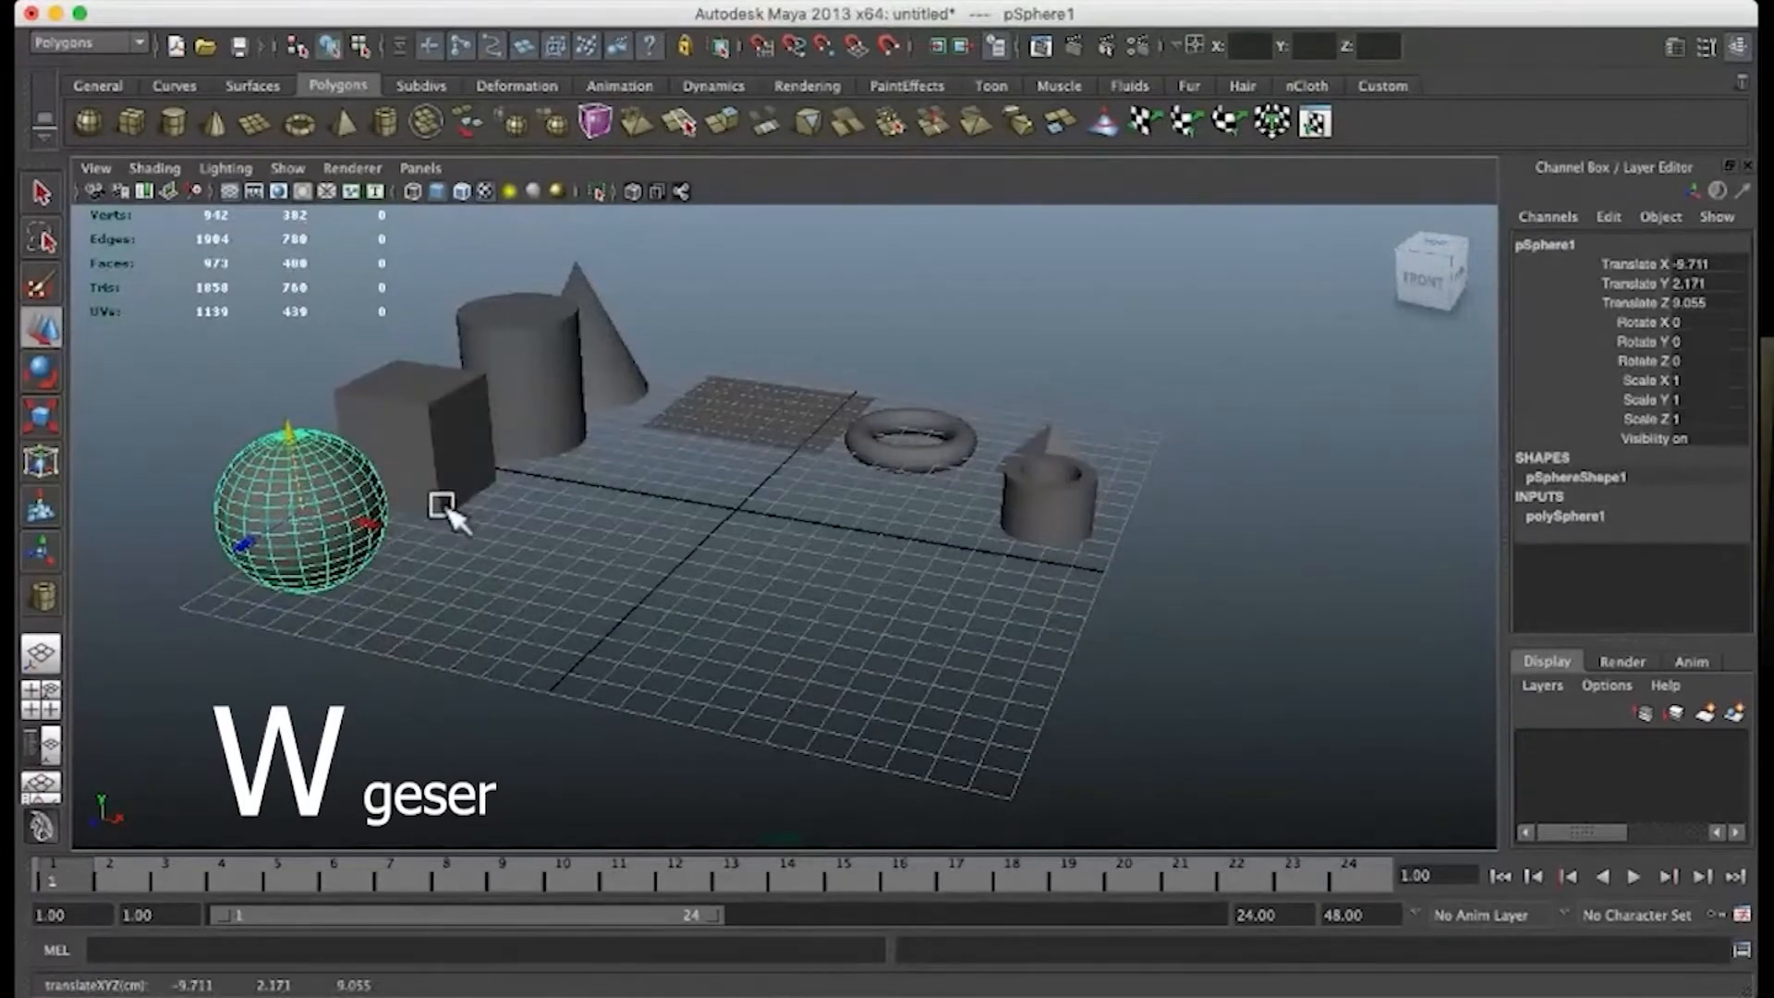
Step: Shift the cylinder along X to about -9.919 and the cone along X to about -9.062
click(580, 379)
drag(660, 395, 590, 398)
click(590, 322)
drag(646, 331, 681, 337)
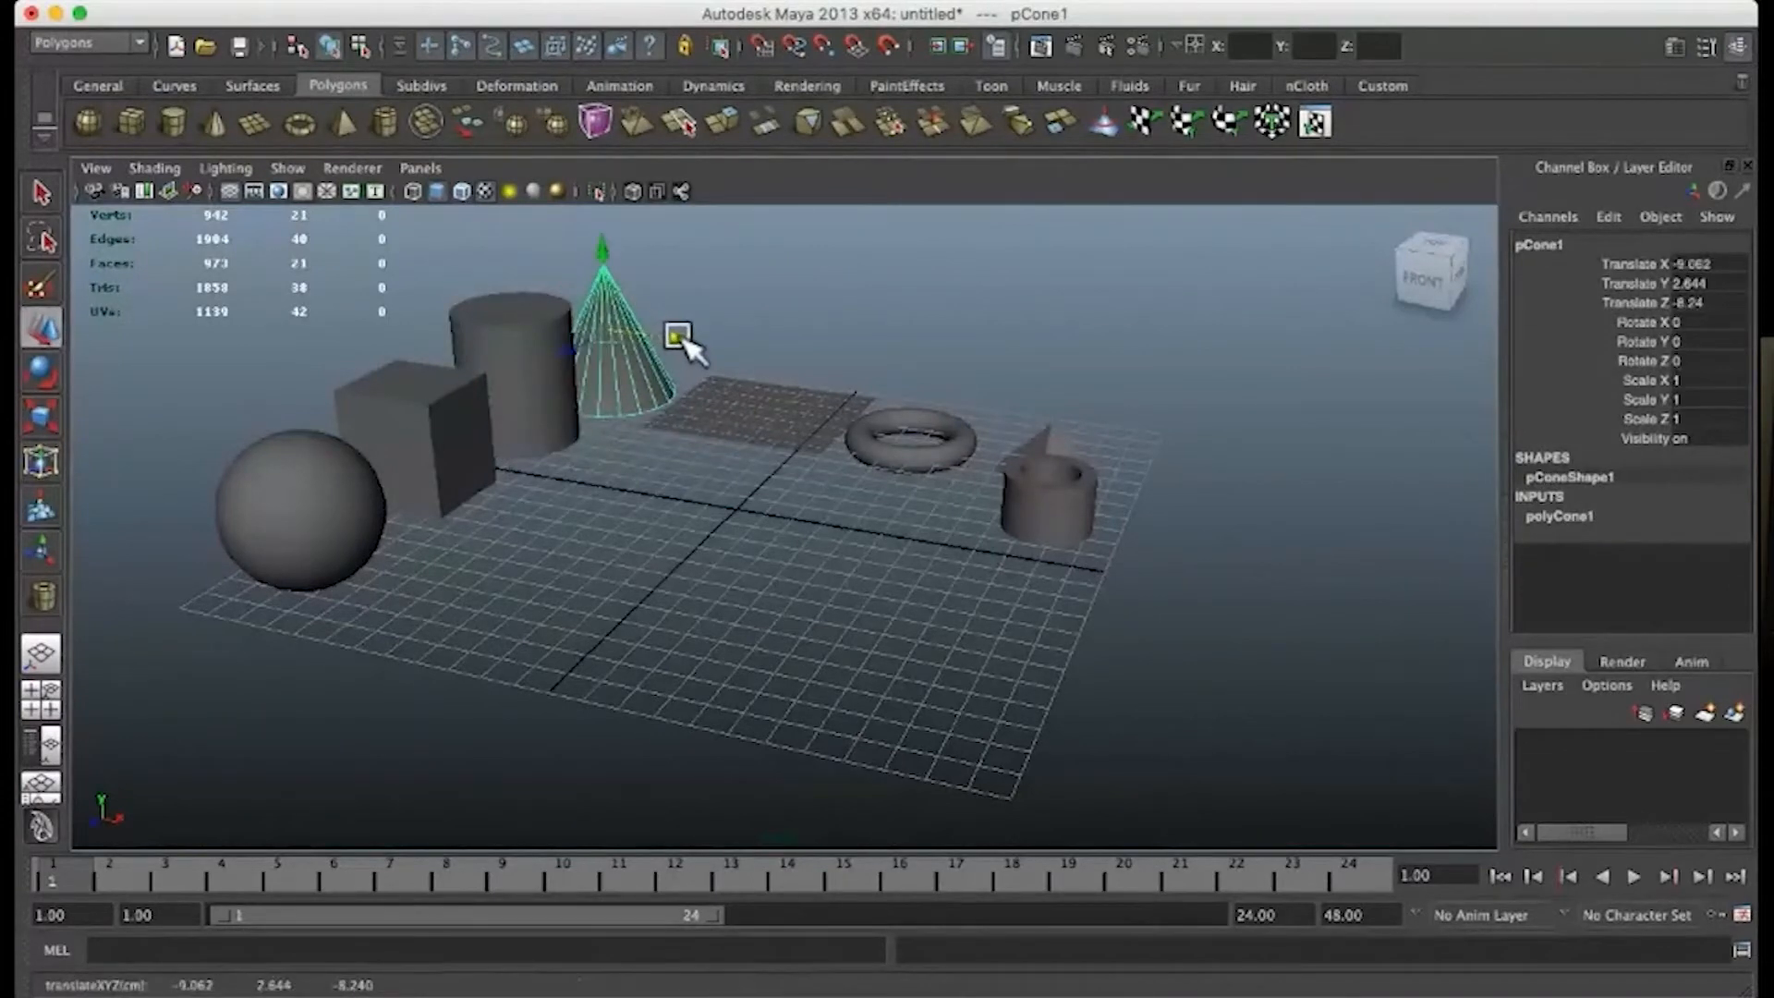
Step: Select the plane and then the cone, activate the Rotate tool, and select the torus
click(793, 413)
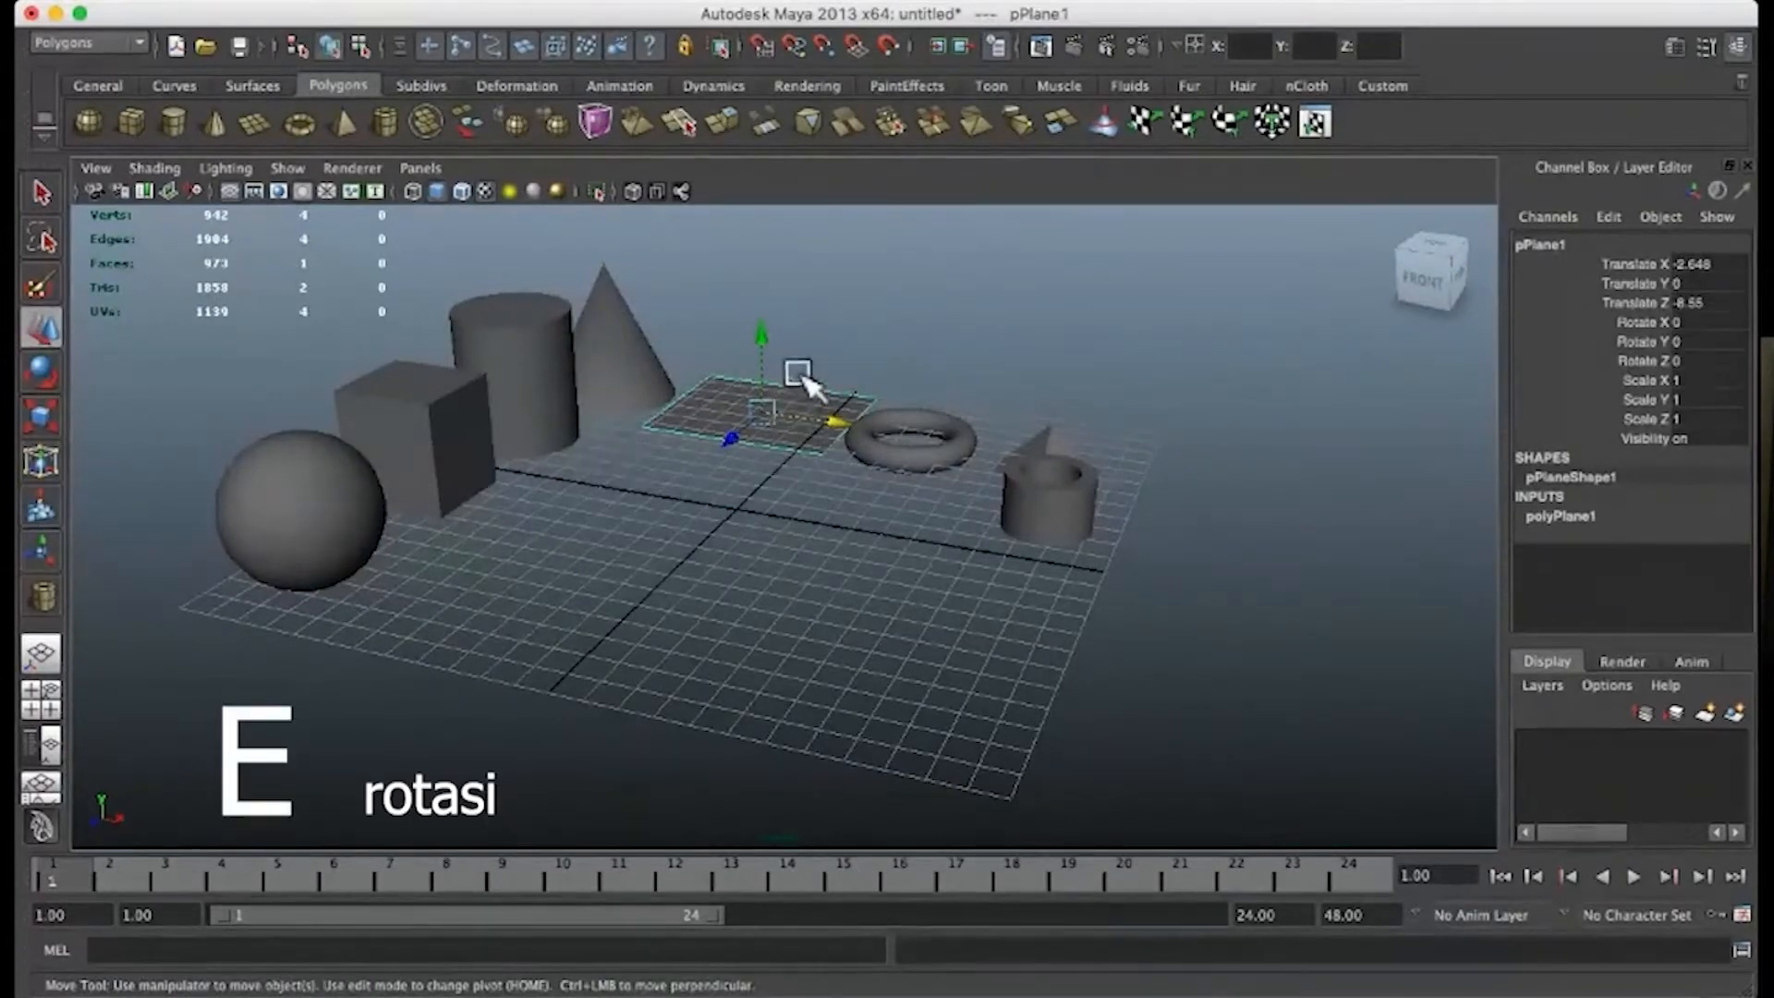
click(616, 312)
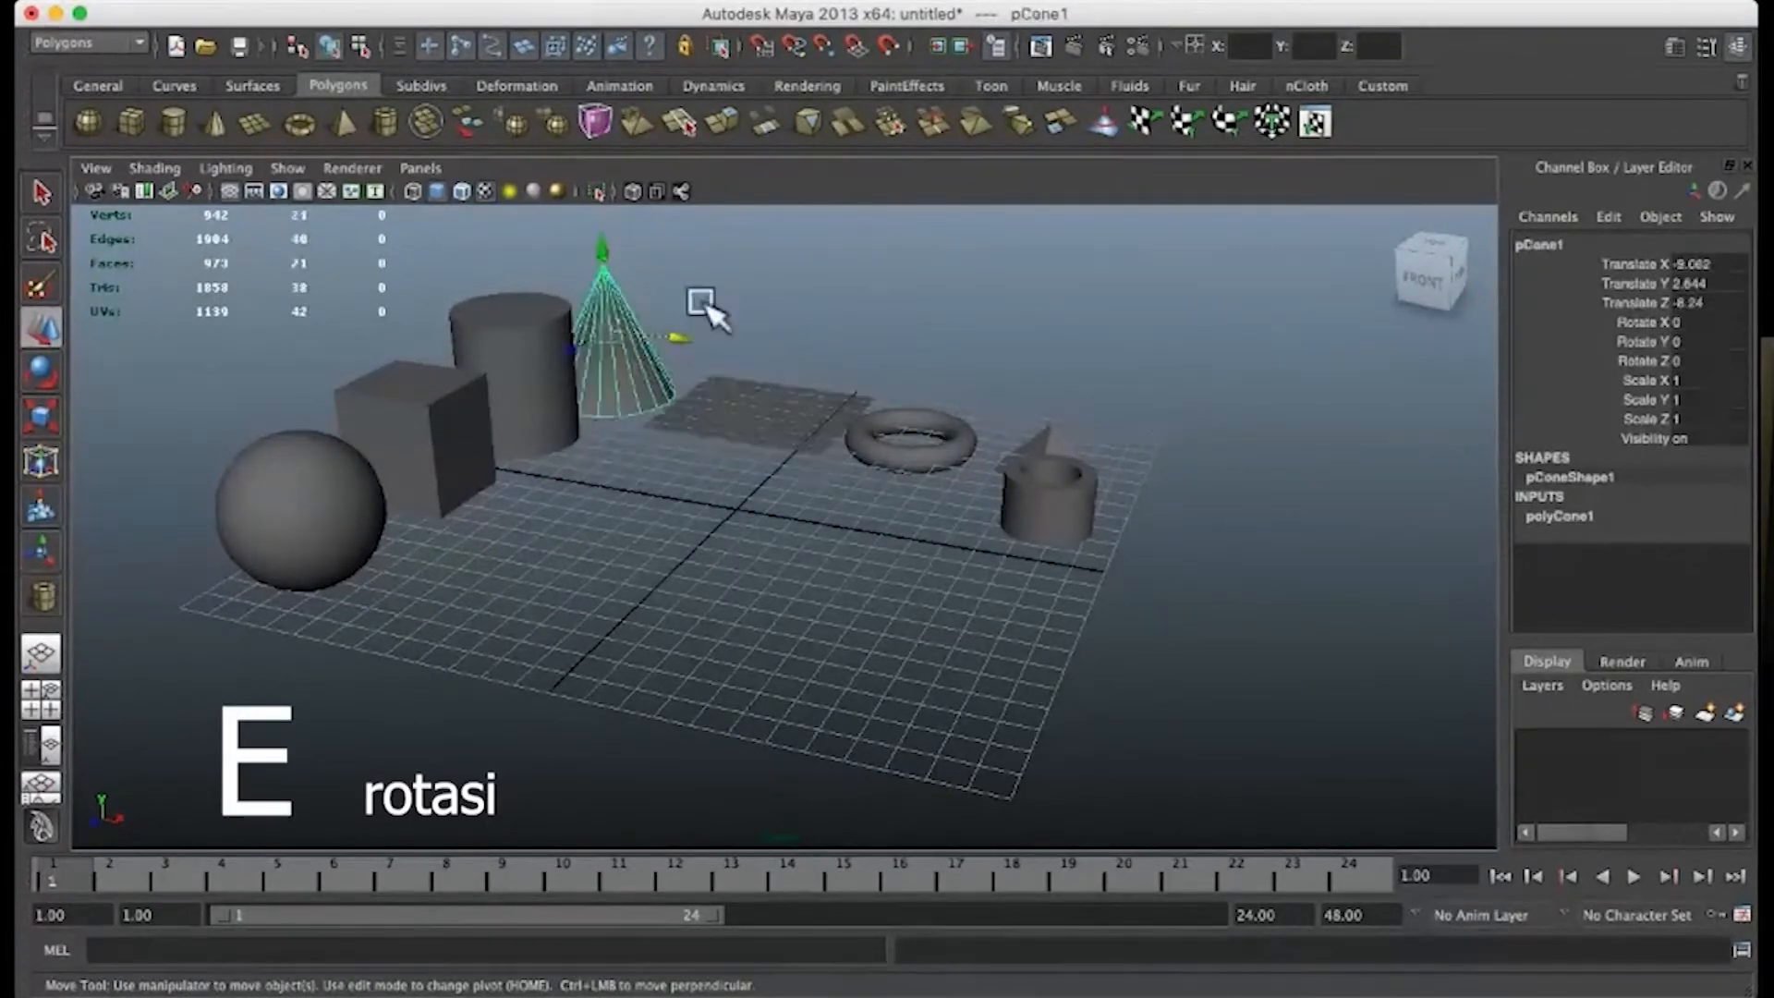
key(e)
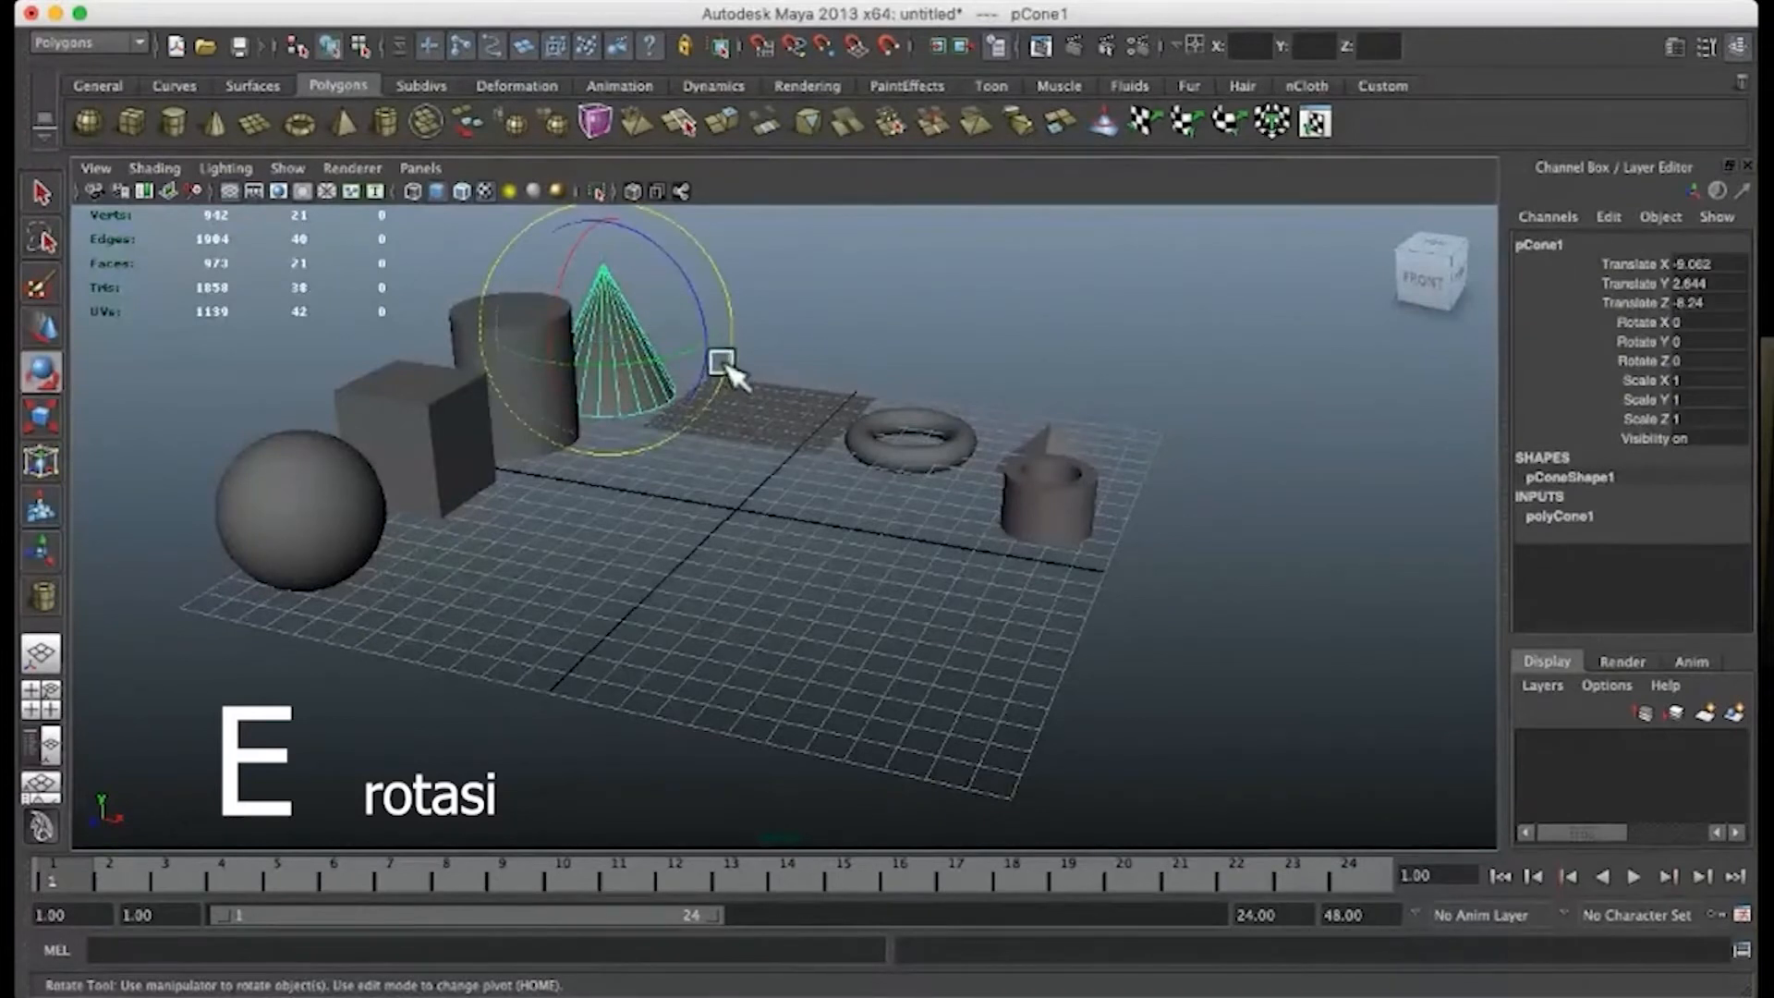
click(950, 427)
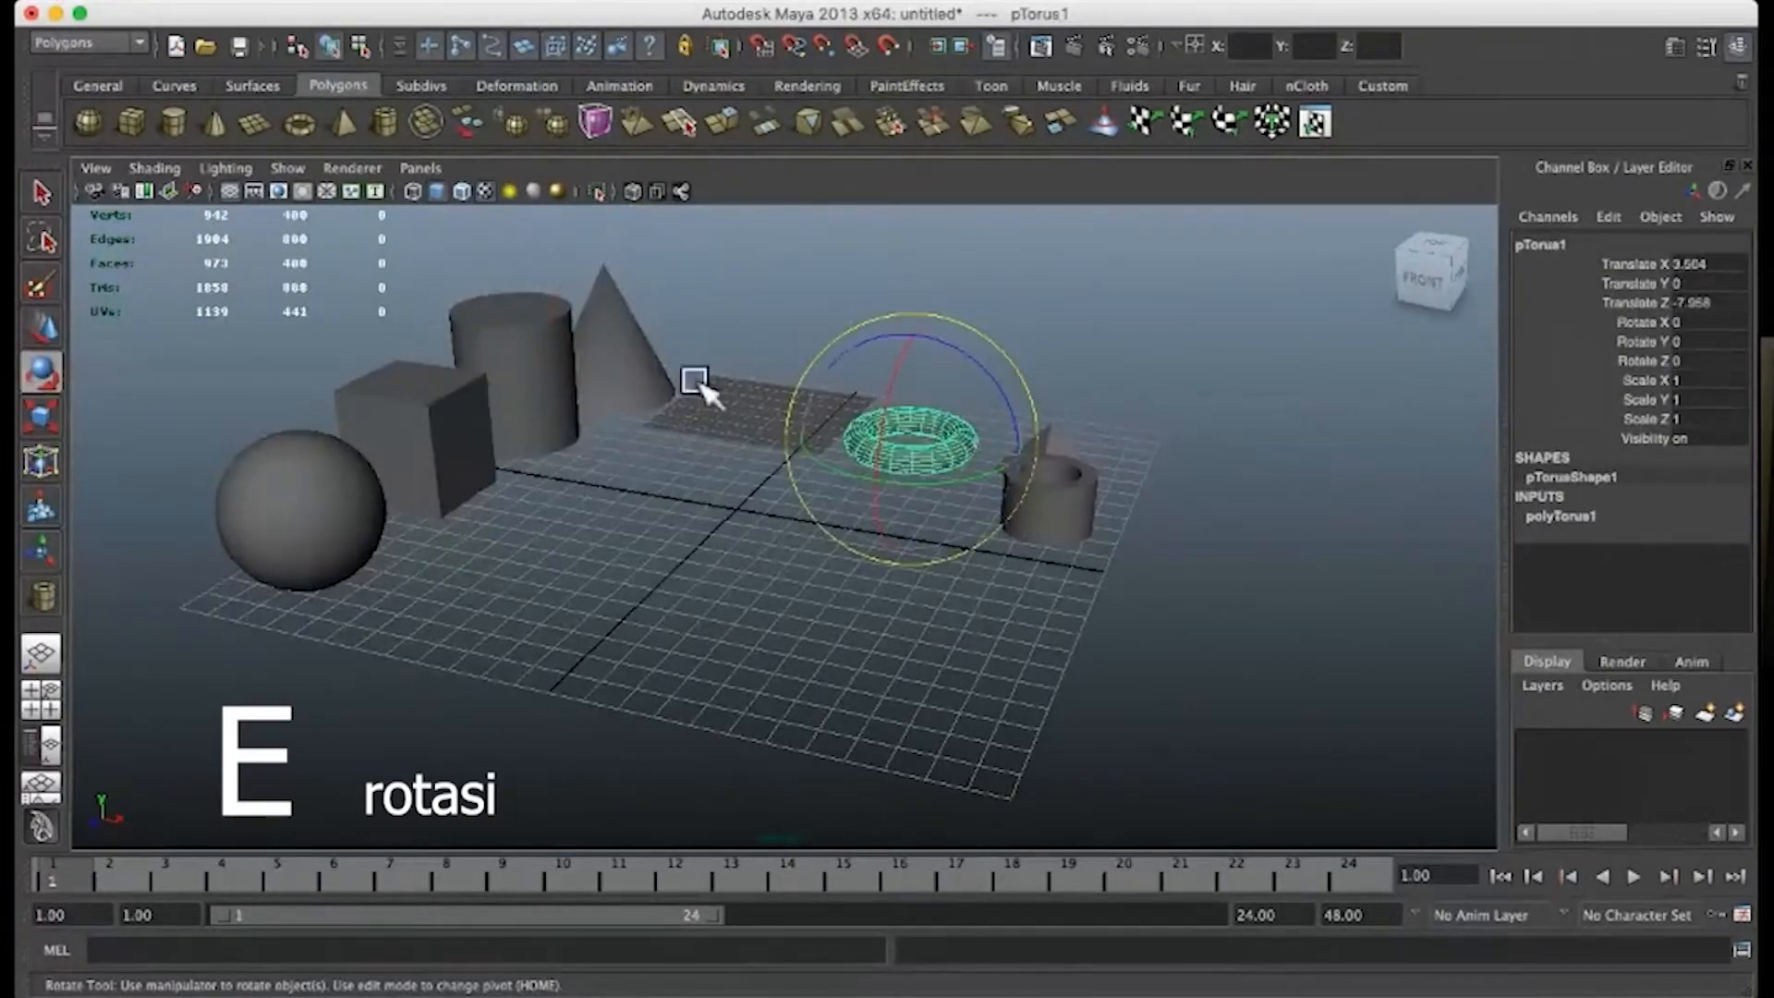
Step: Try rotating the cylinder around its X axis and undo the rotation
click(490, 393)
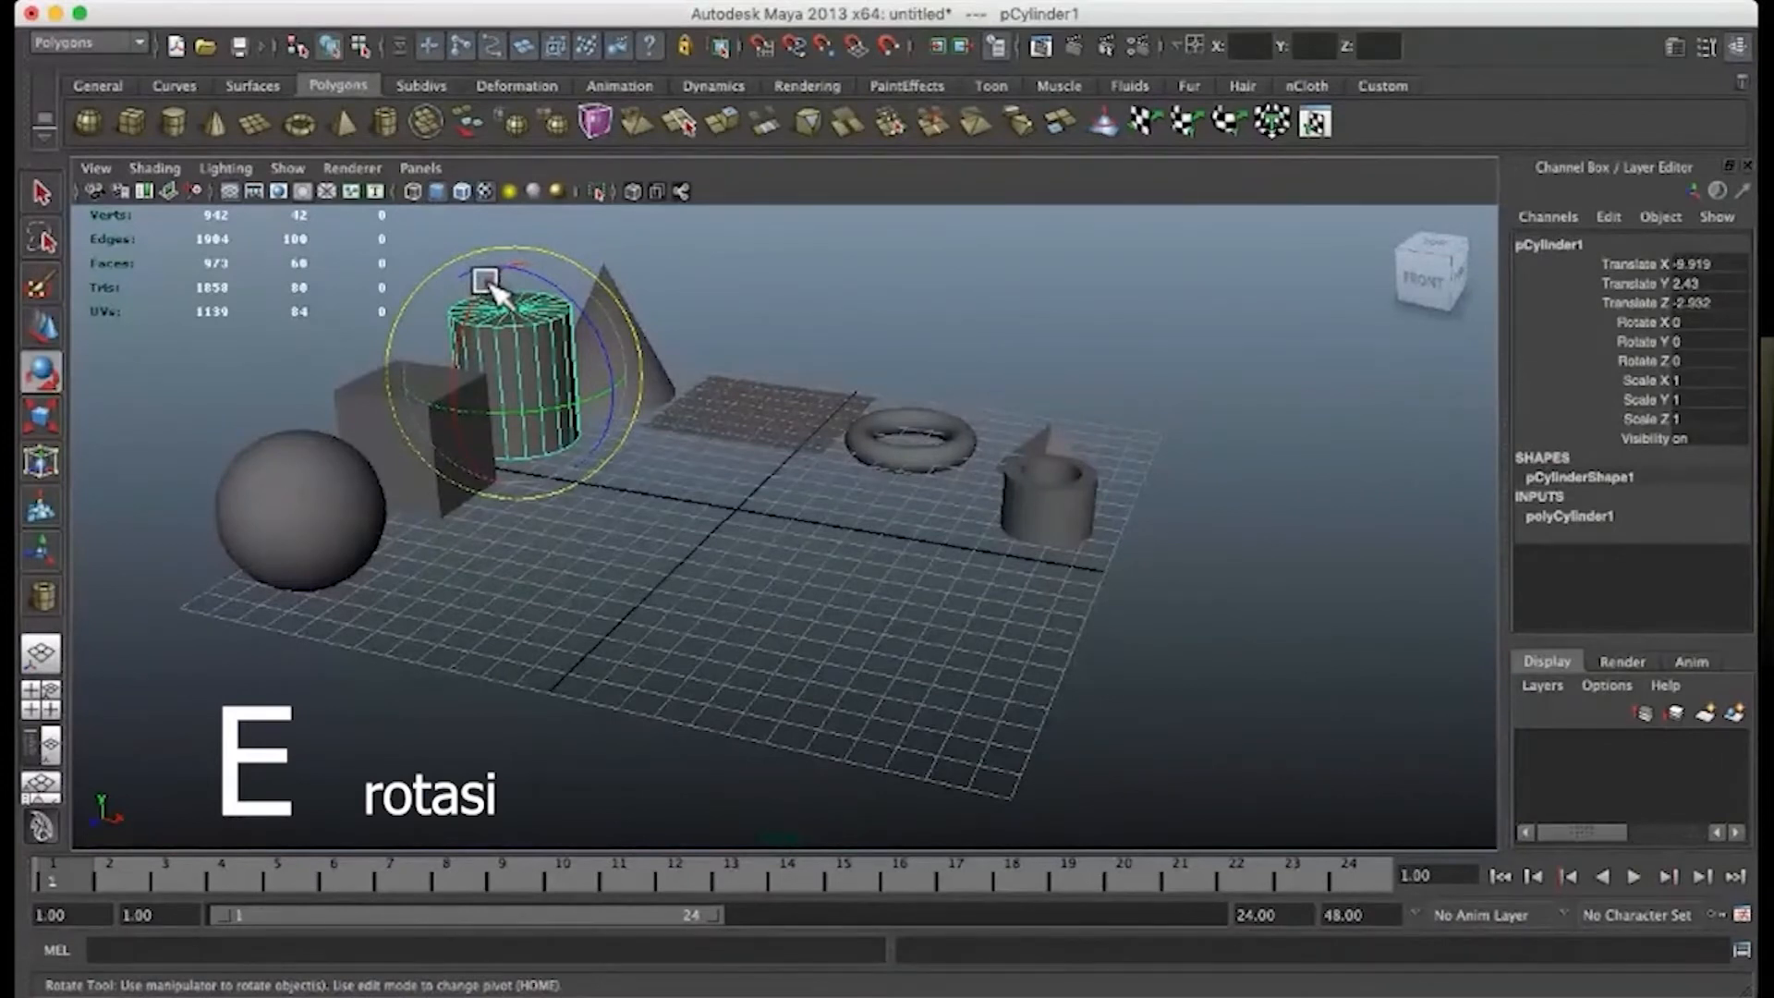
drag(494, 290, 482, 314)
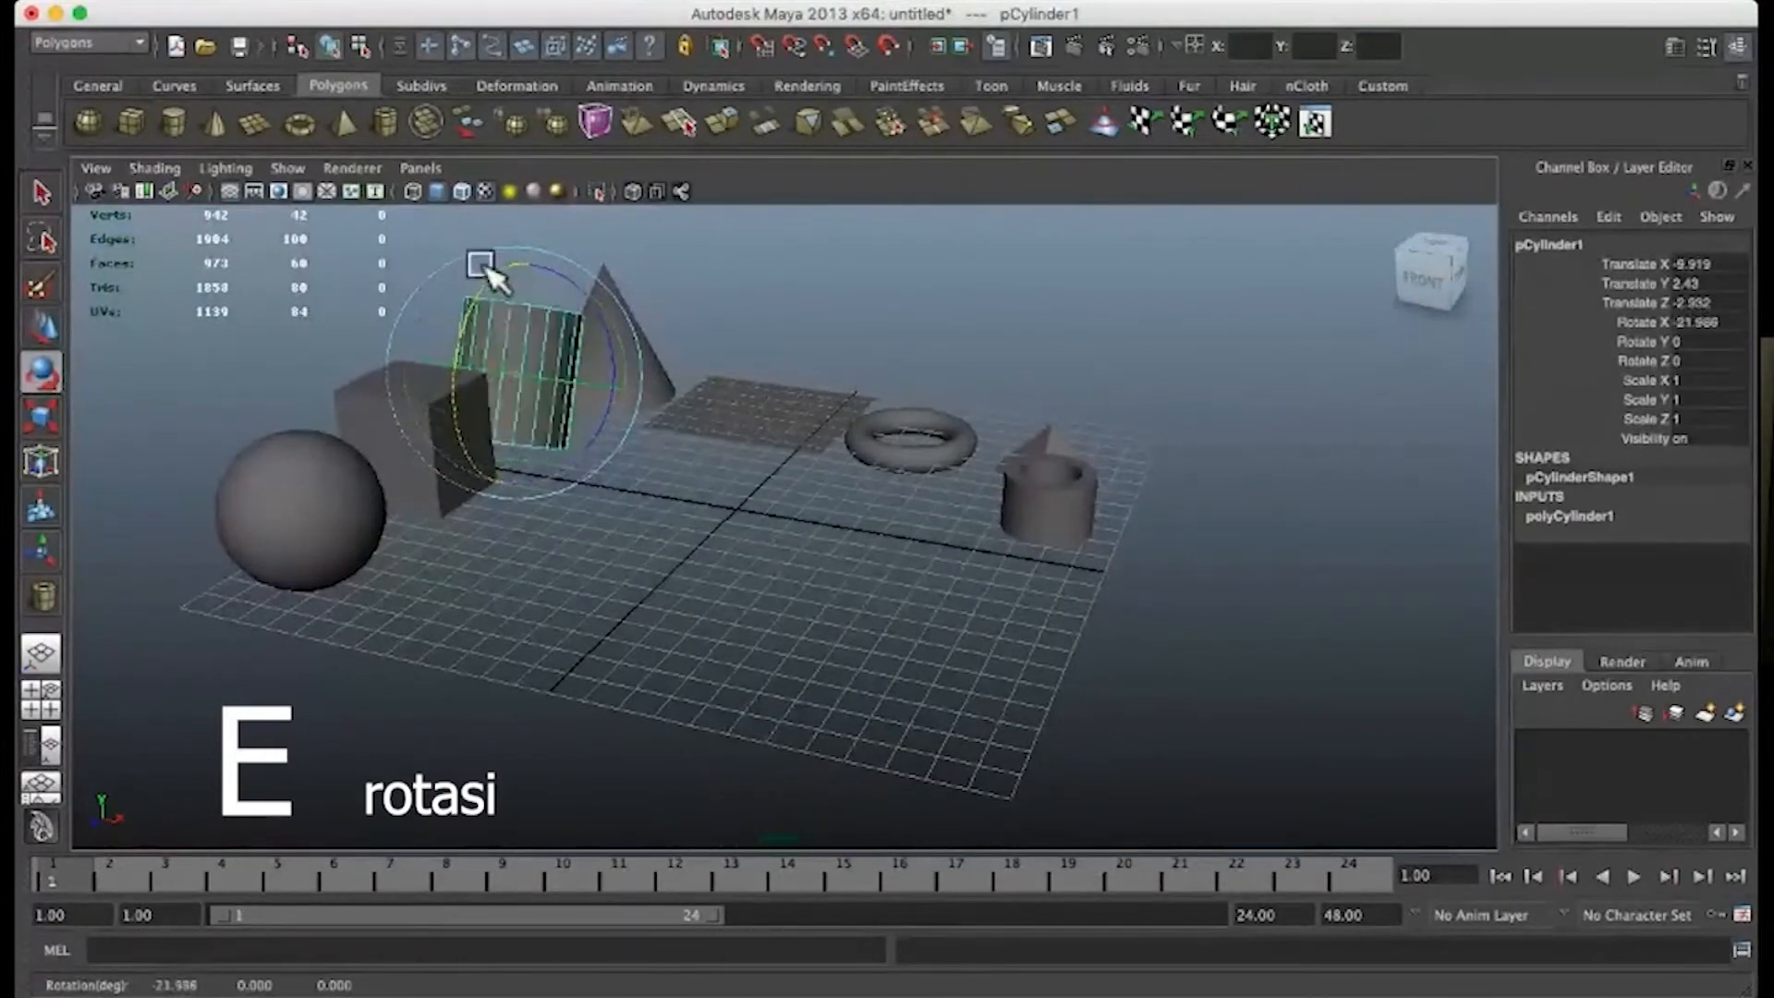
mouse_move(481, 285)
mouse_down()
mouse_move(469, 313)
mouse_move(478, 300)
mouse_up()
key(ctrl+z)
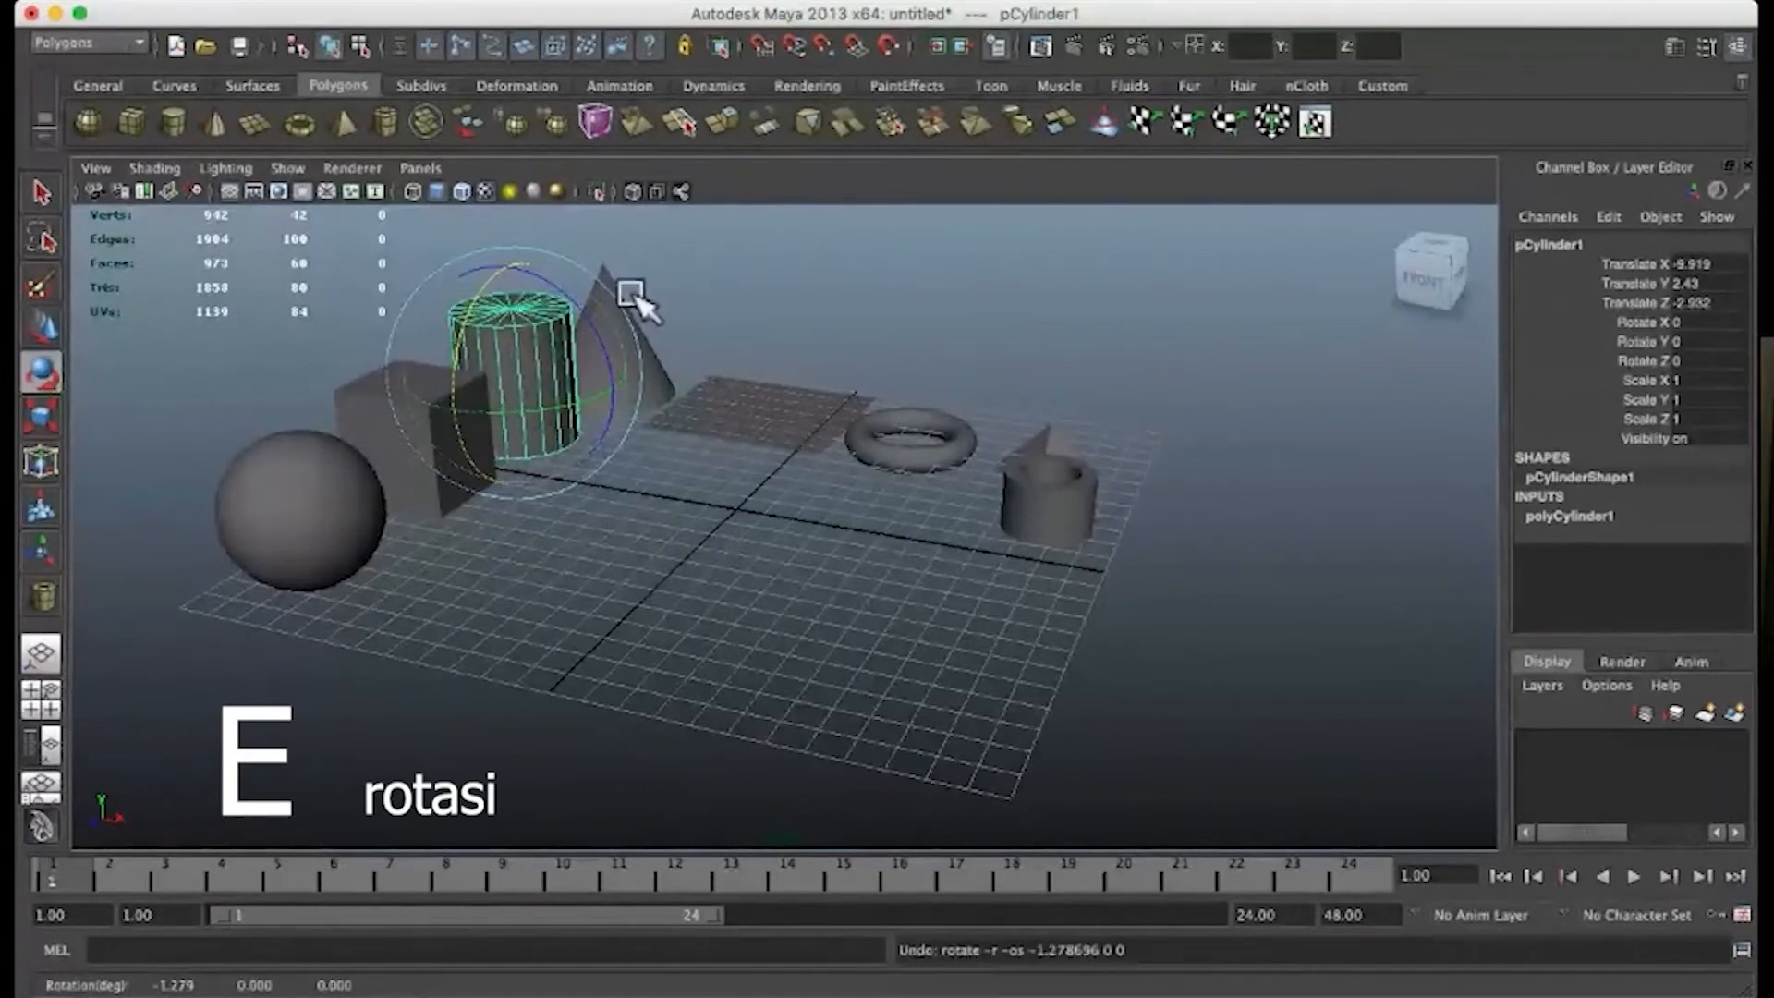
Step: Try rotating the cylinder around its Z axis and its Y axis, undoing each rotation
click(580, 309)
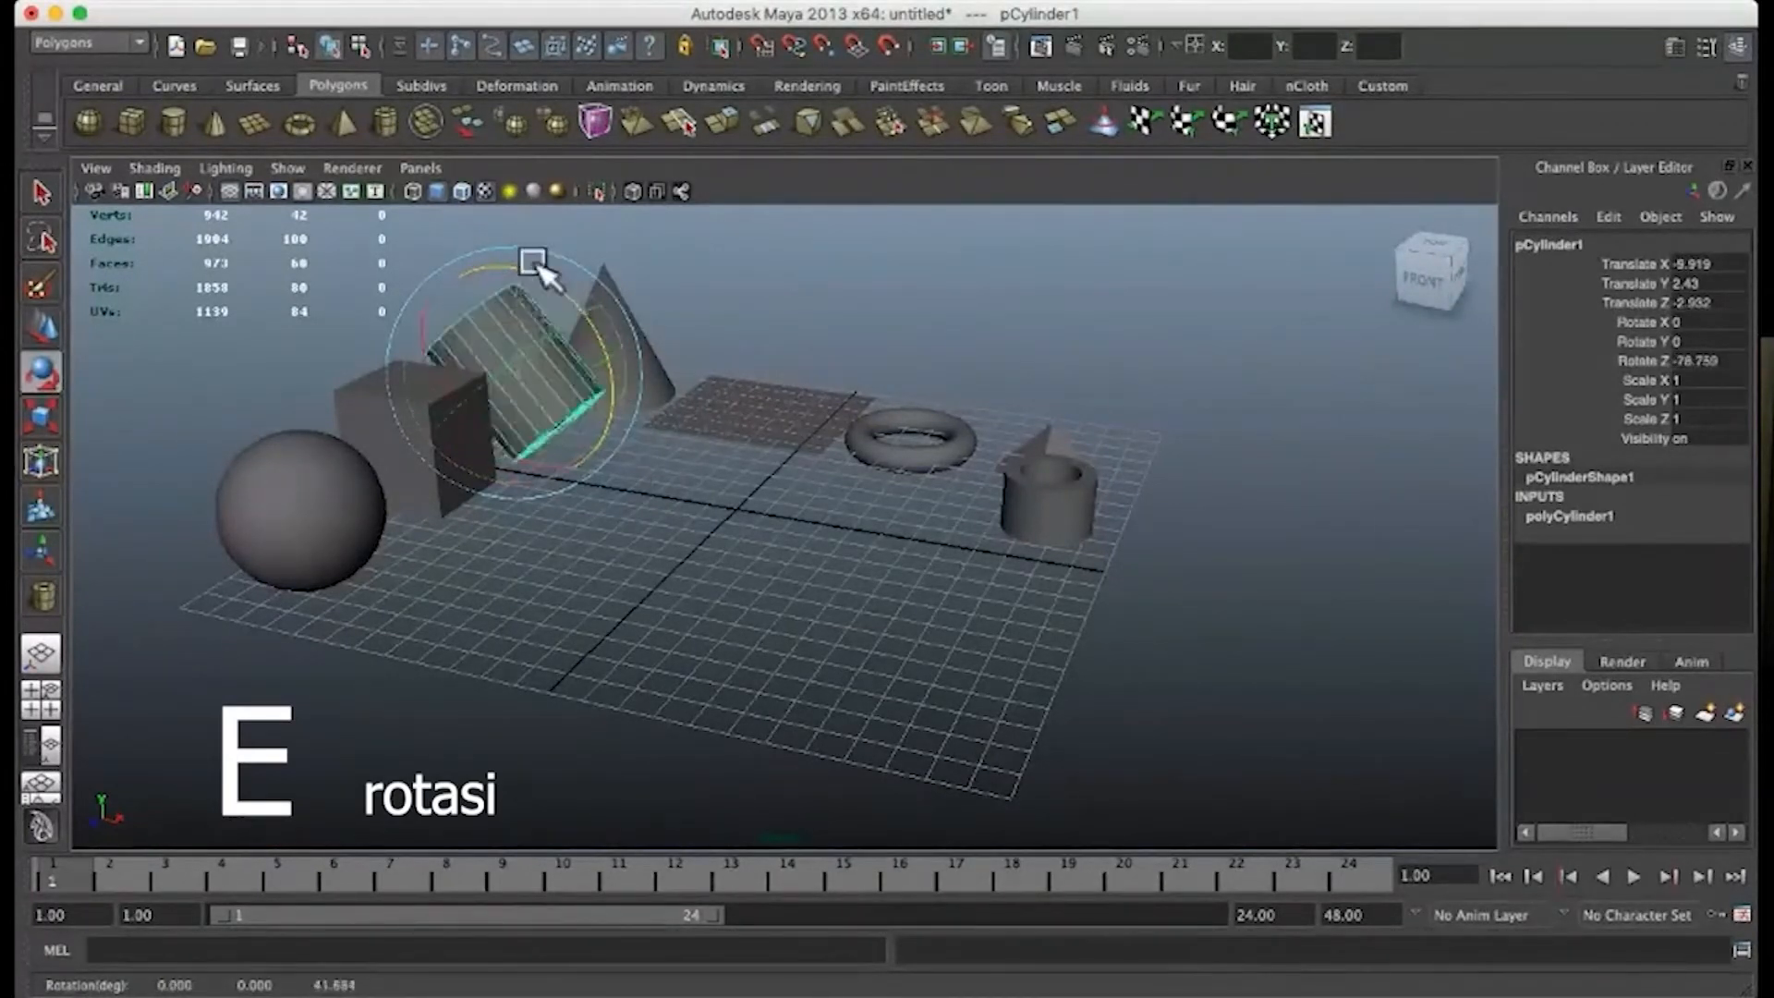
mouse_move(558, 317)
mouse_down()
mouse_move(595, 396)
mouse_move(567, 300)
mouse_up()
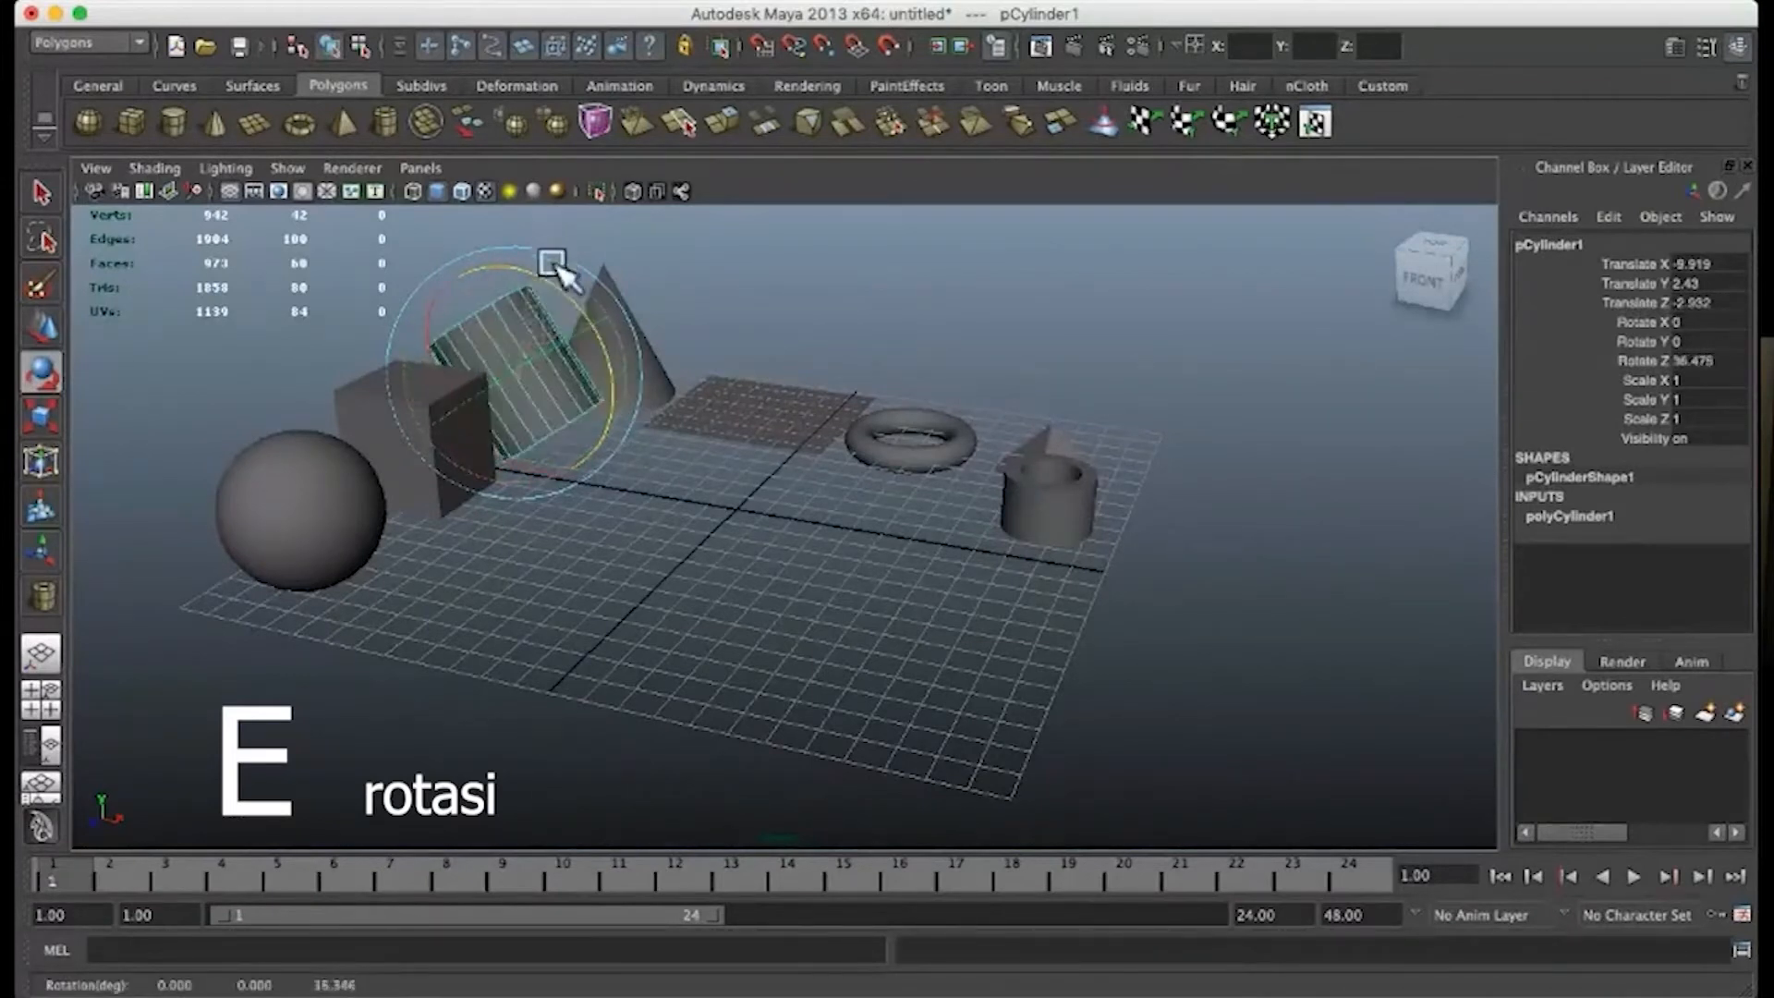
drag(610, 442, 596, 381)
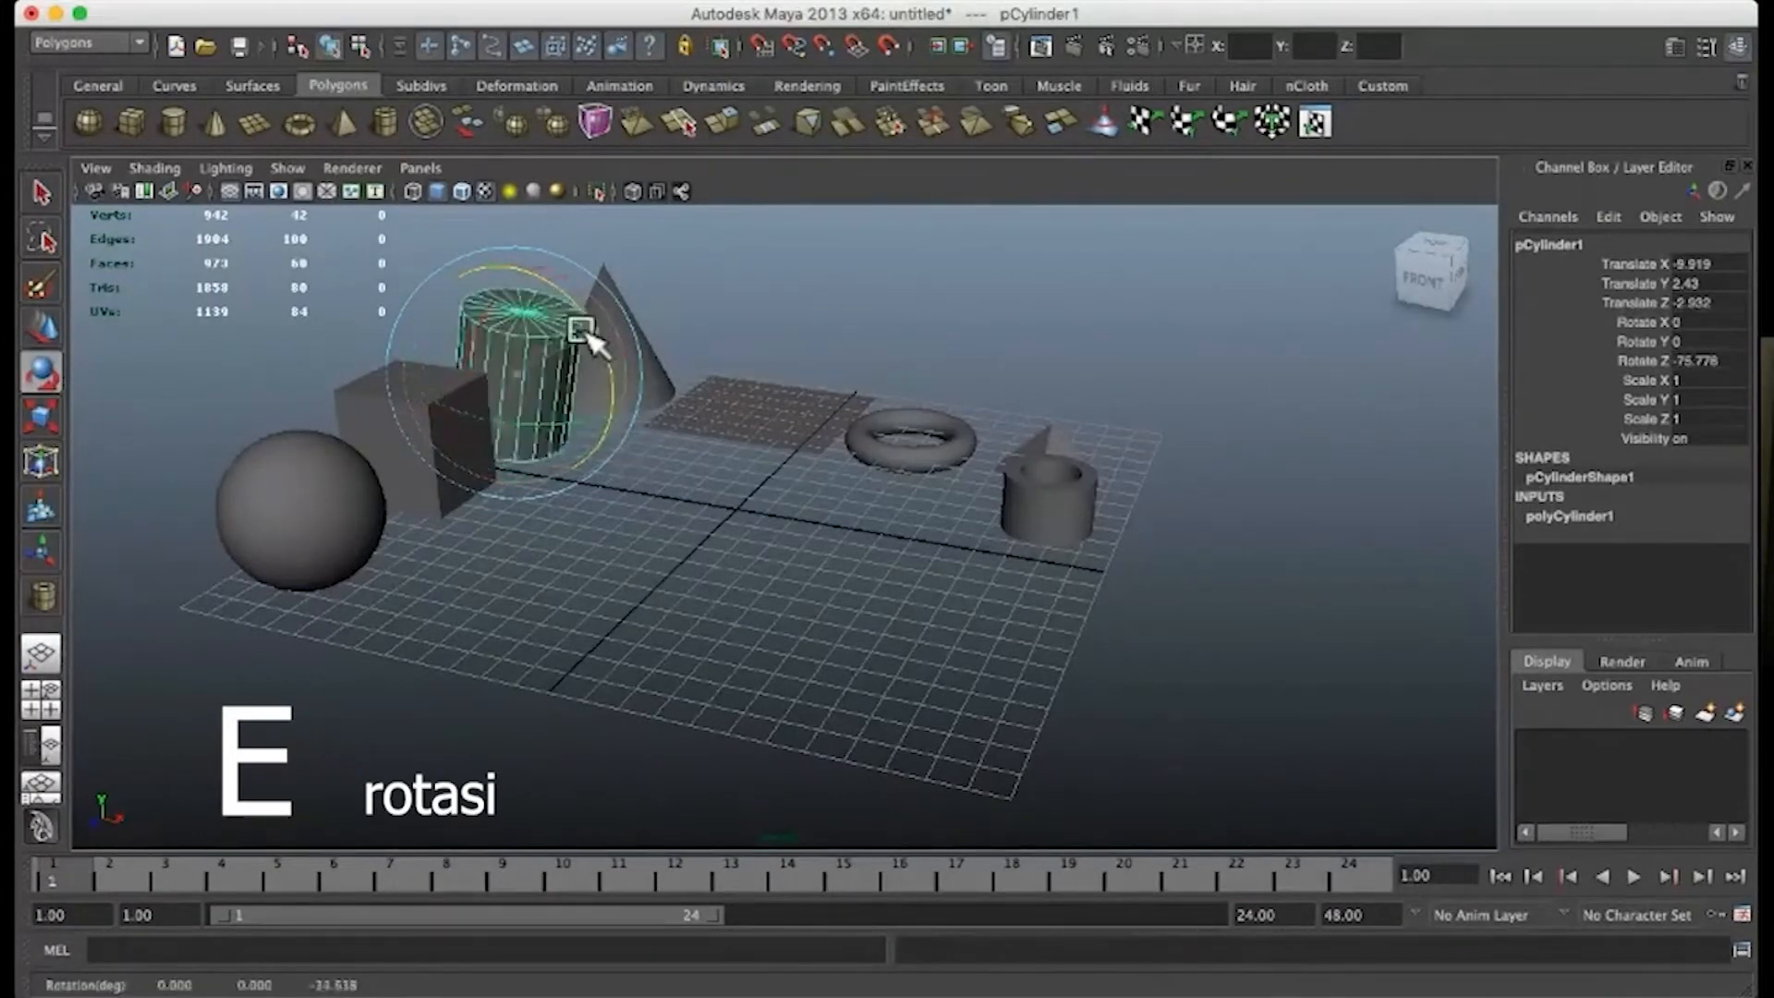
key(ctrl+z)
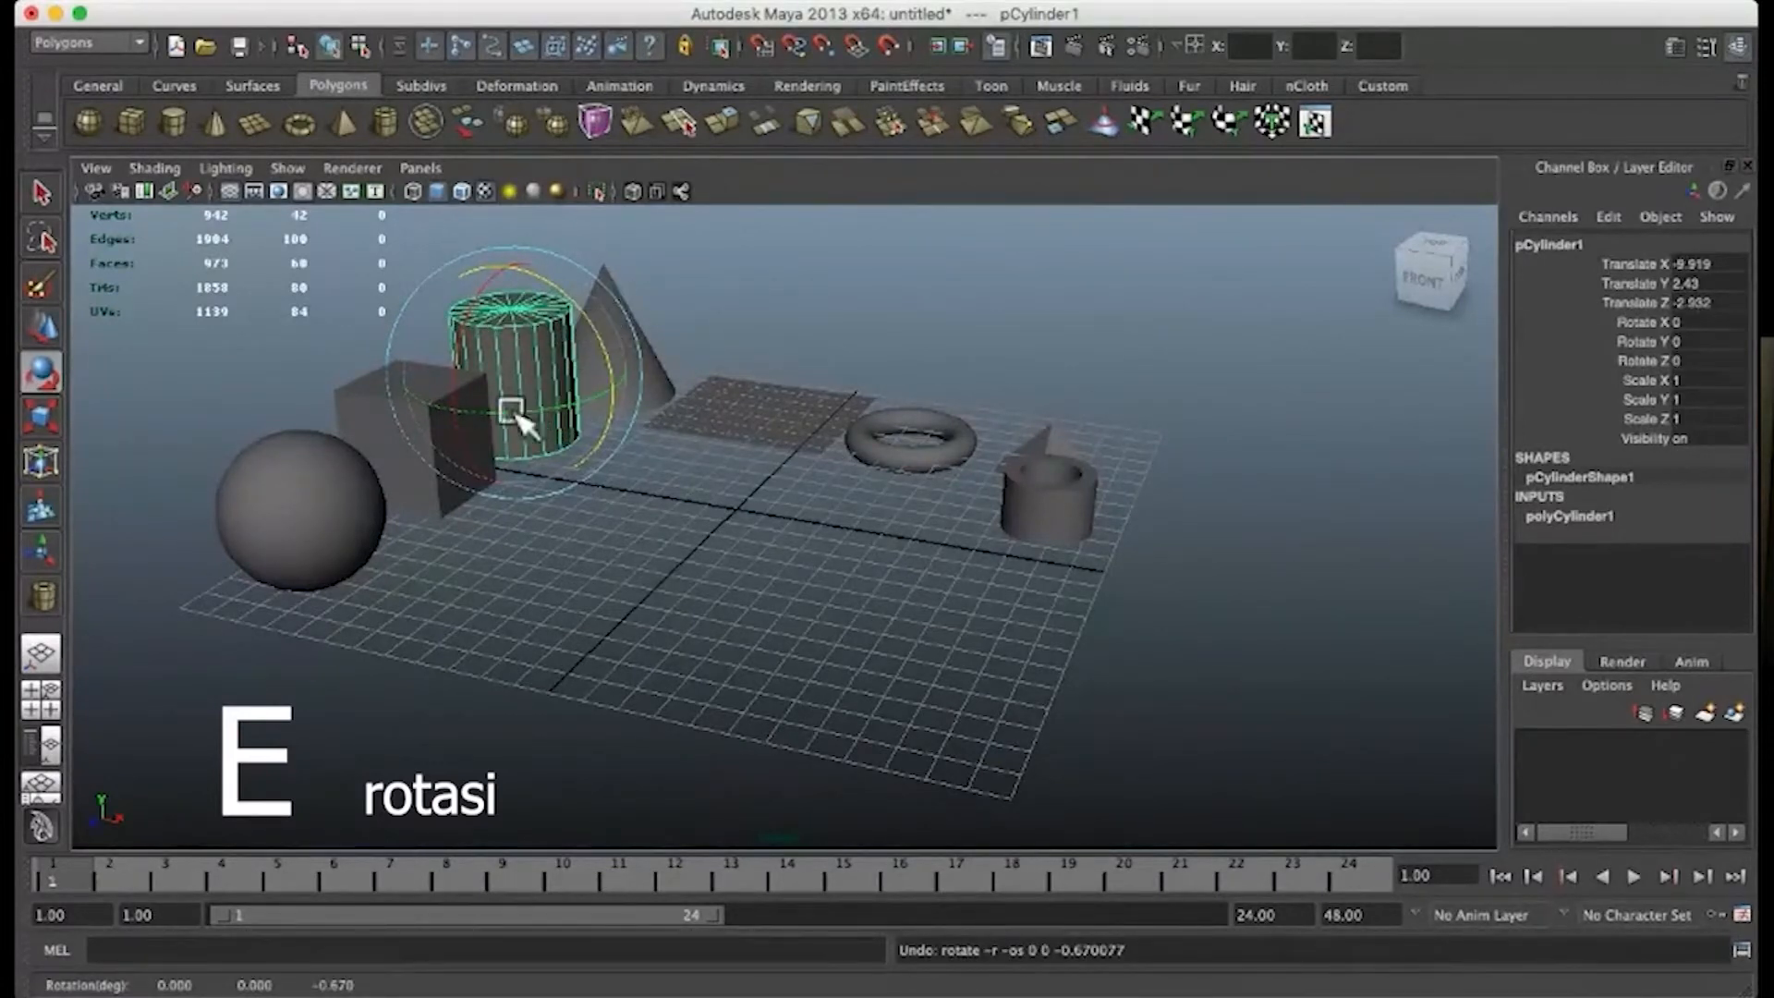
mouse_move(518, 413)
mouse_down()
mouse_move(550, 407)
mouse_move(496, 396)
mouse_move(544, 405)
mouse_move(459, 425)
mouse_move(613, 412)
mouse_move(447, 424)
mouse_move(555, 412)
mouse_move(532, 406)
mouse_up()
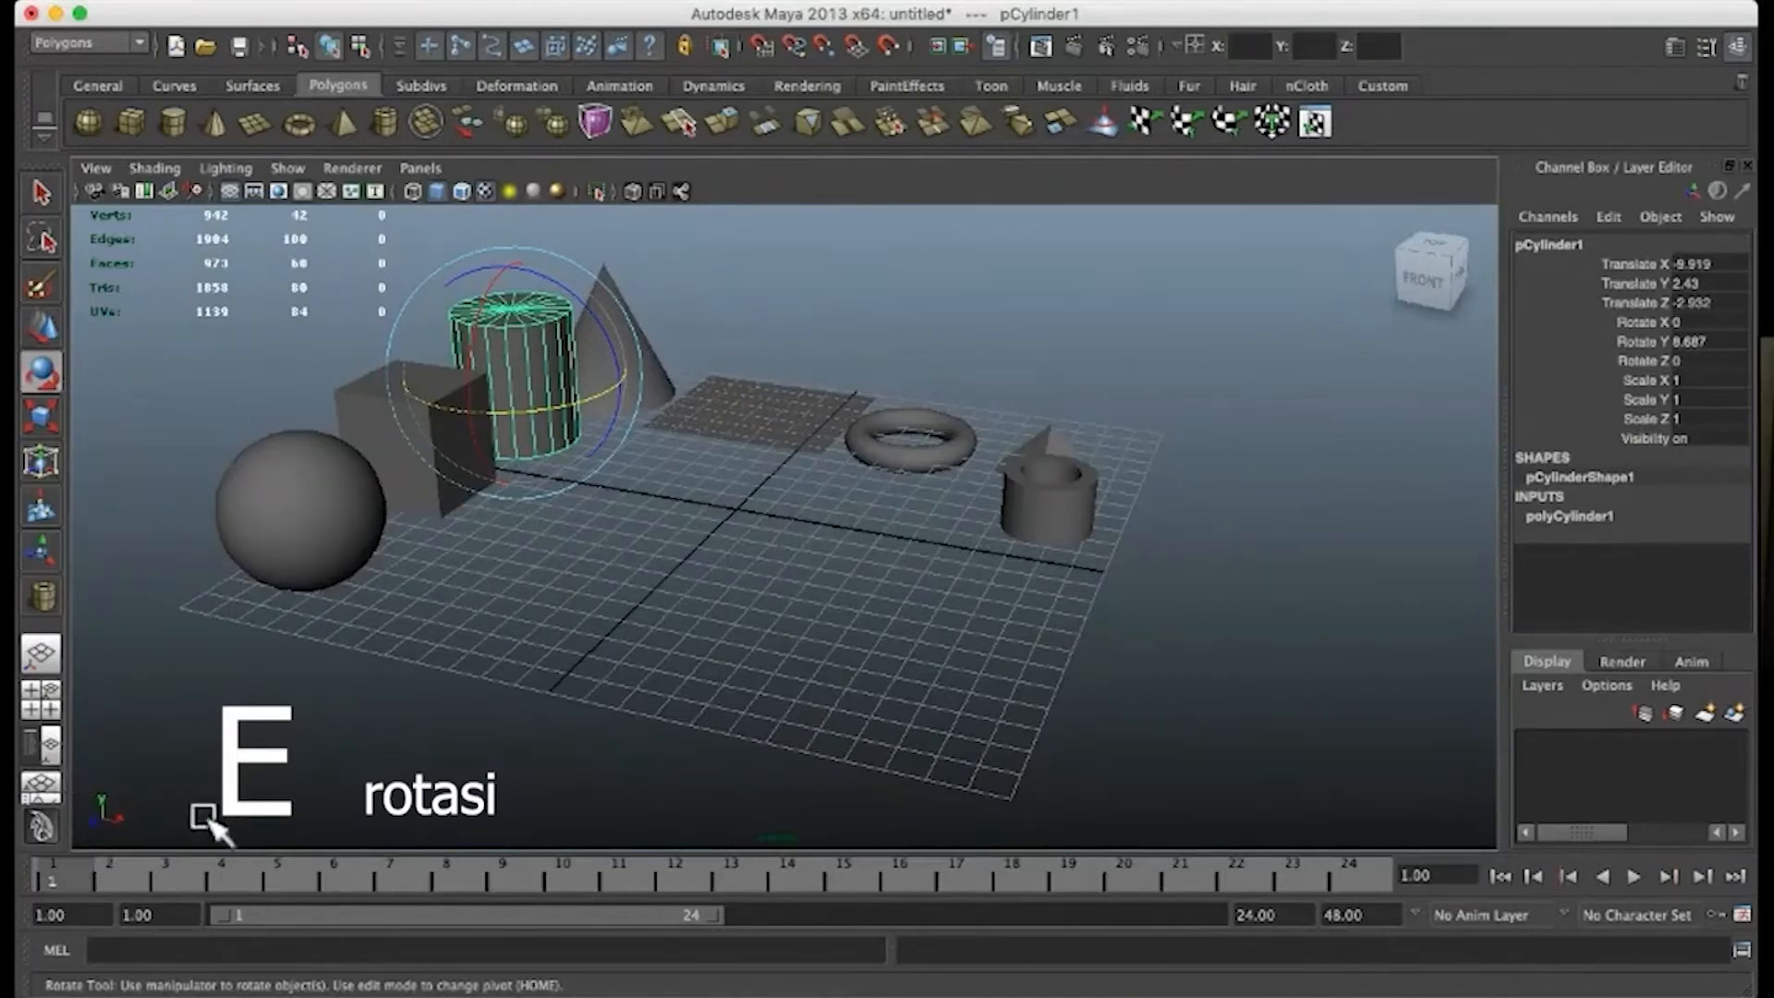
key(ctrl+z)
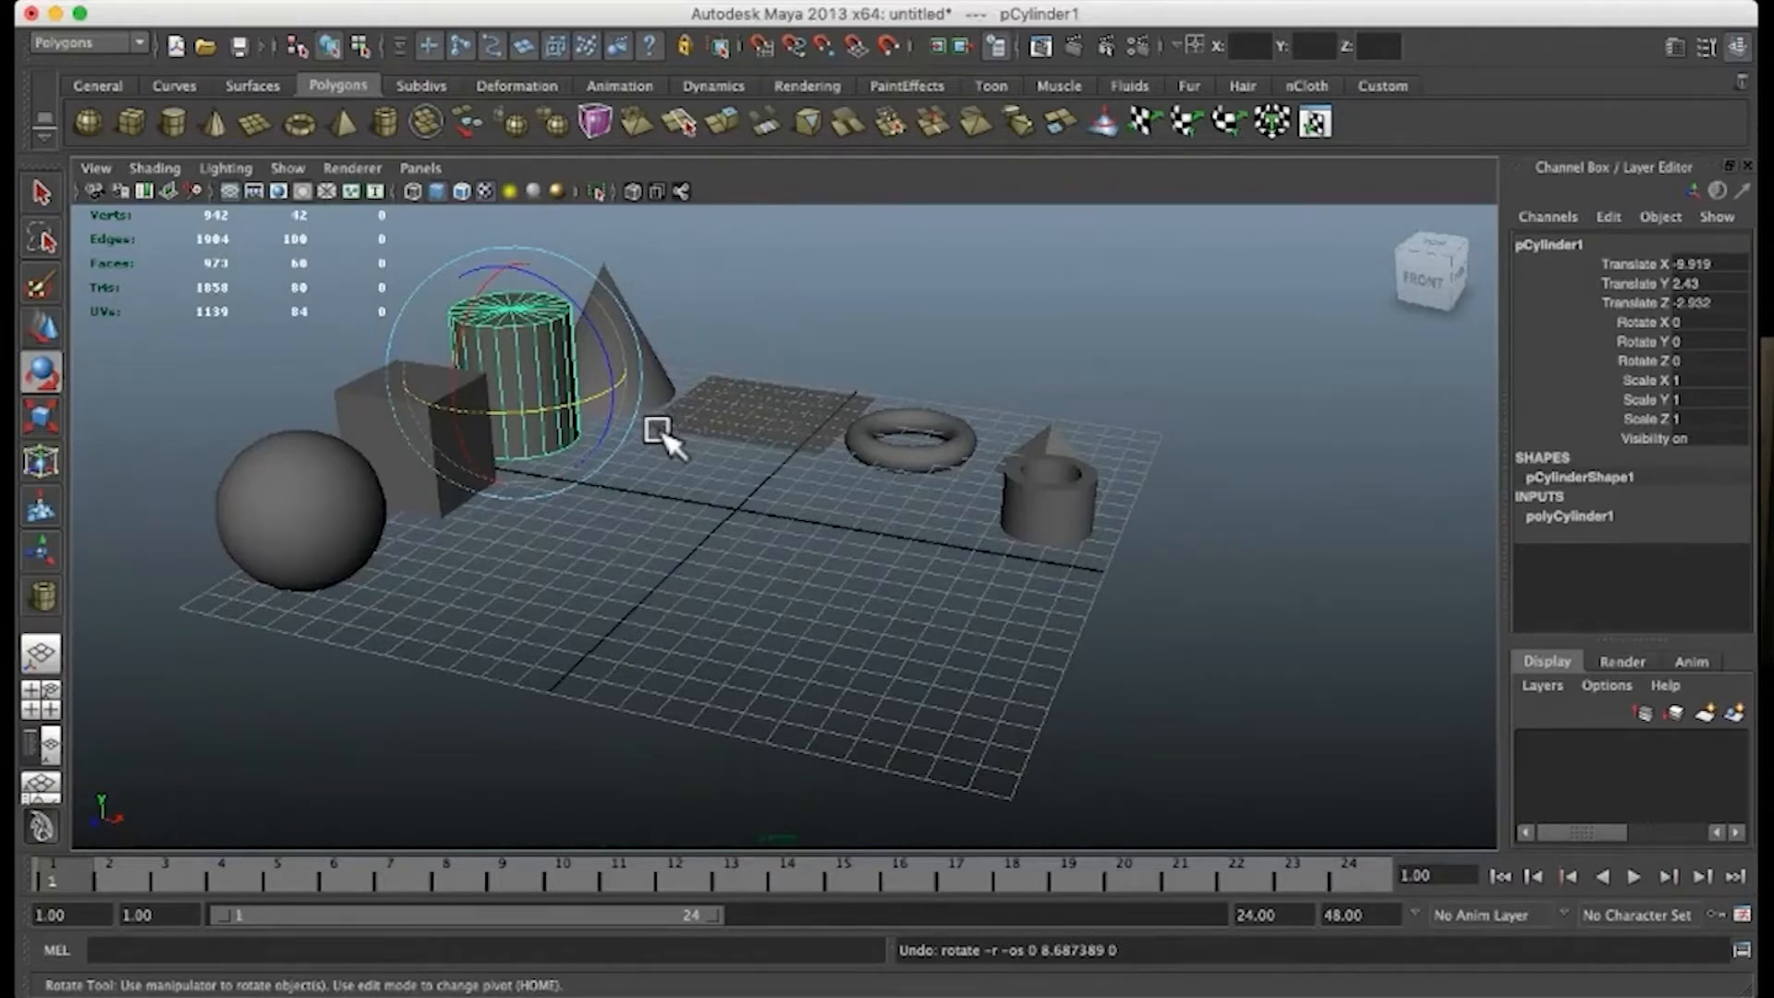
Step: Activate the Scale tool on the cone, and scale the cube along Y to about 0.947
click(707, 344)
click(619, 356)
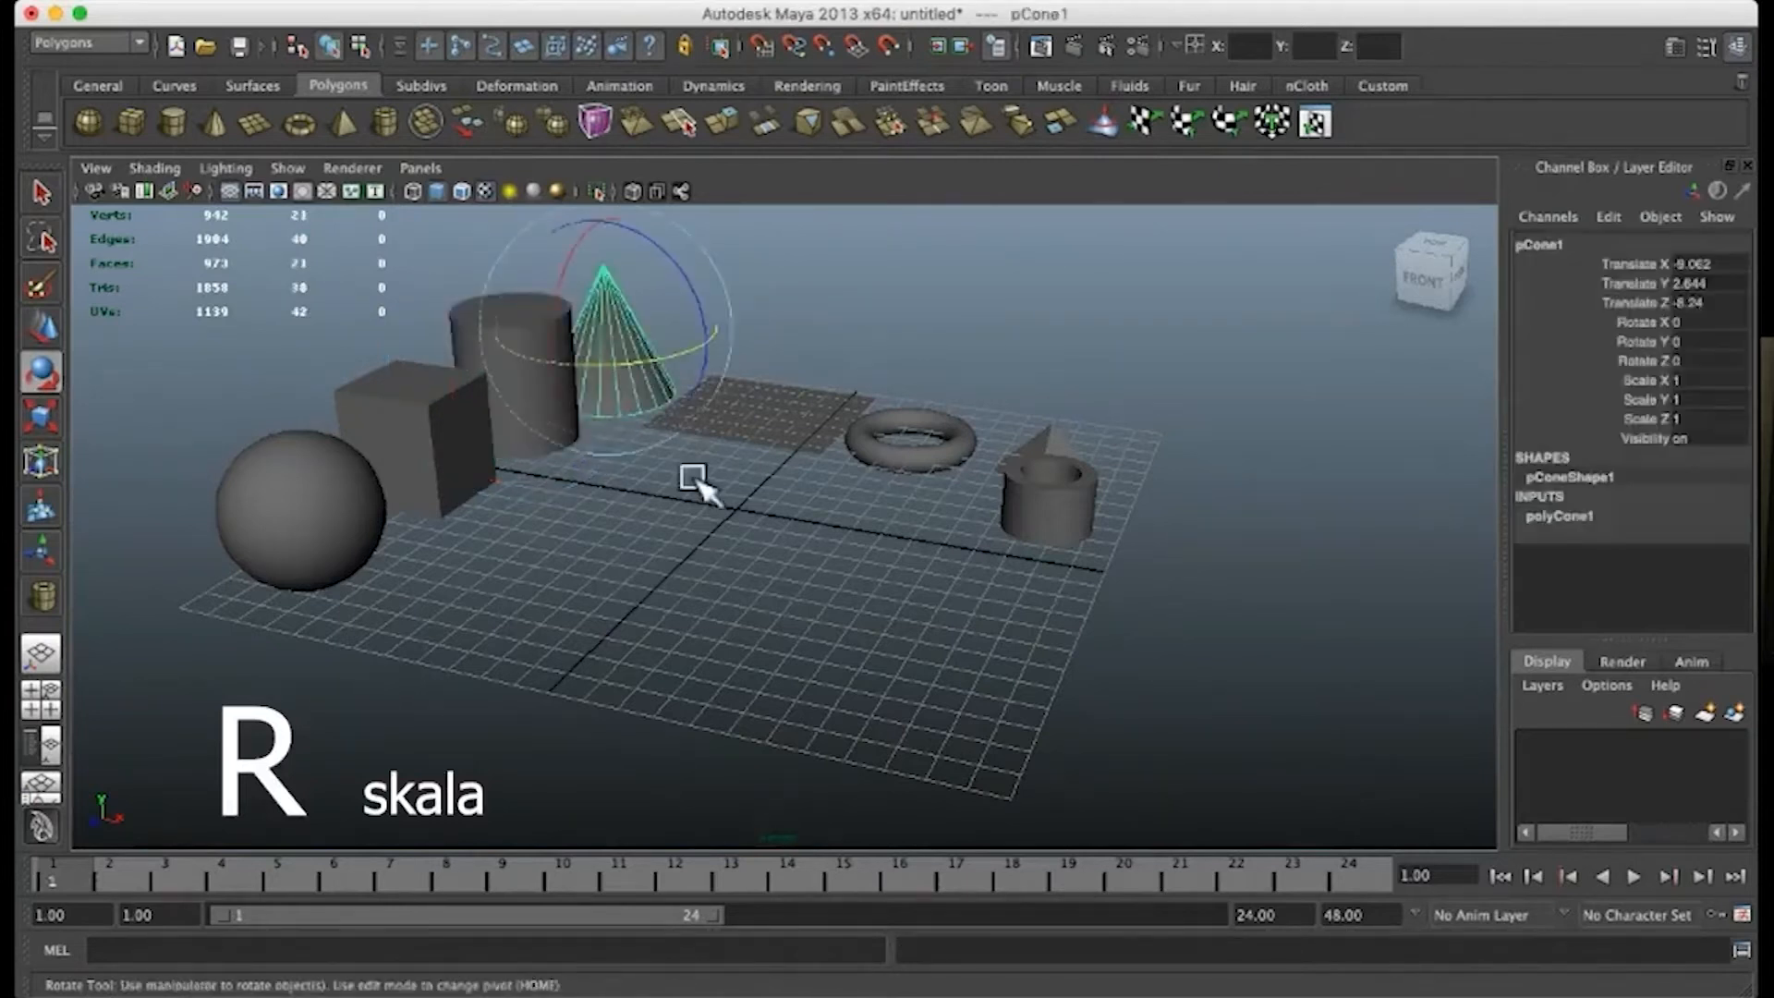
key(r)
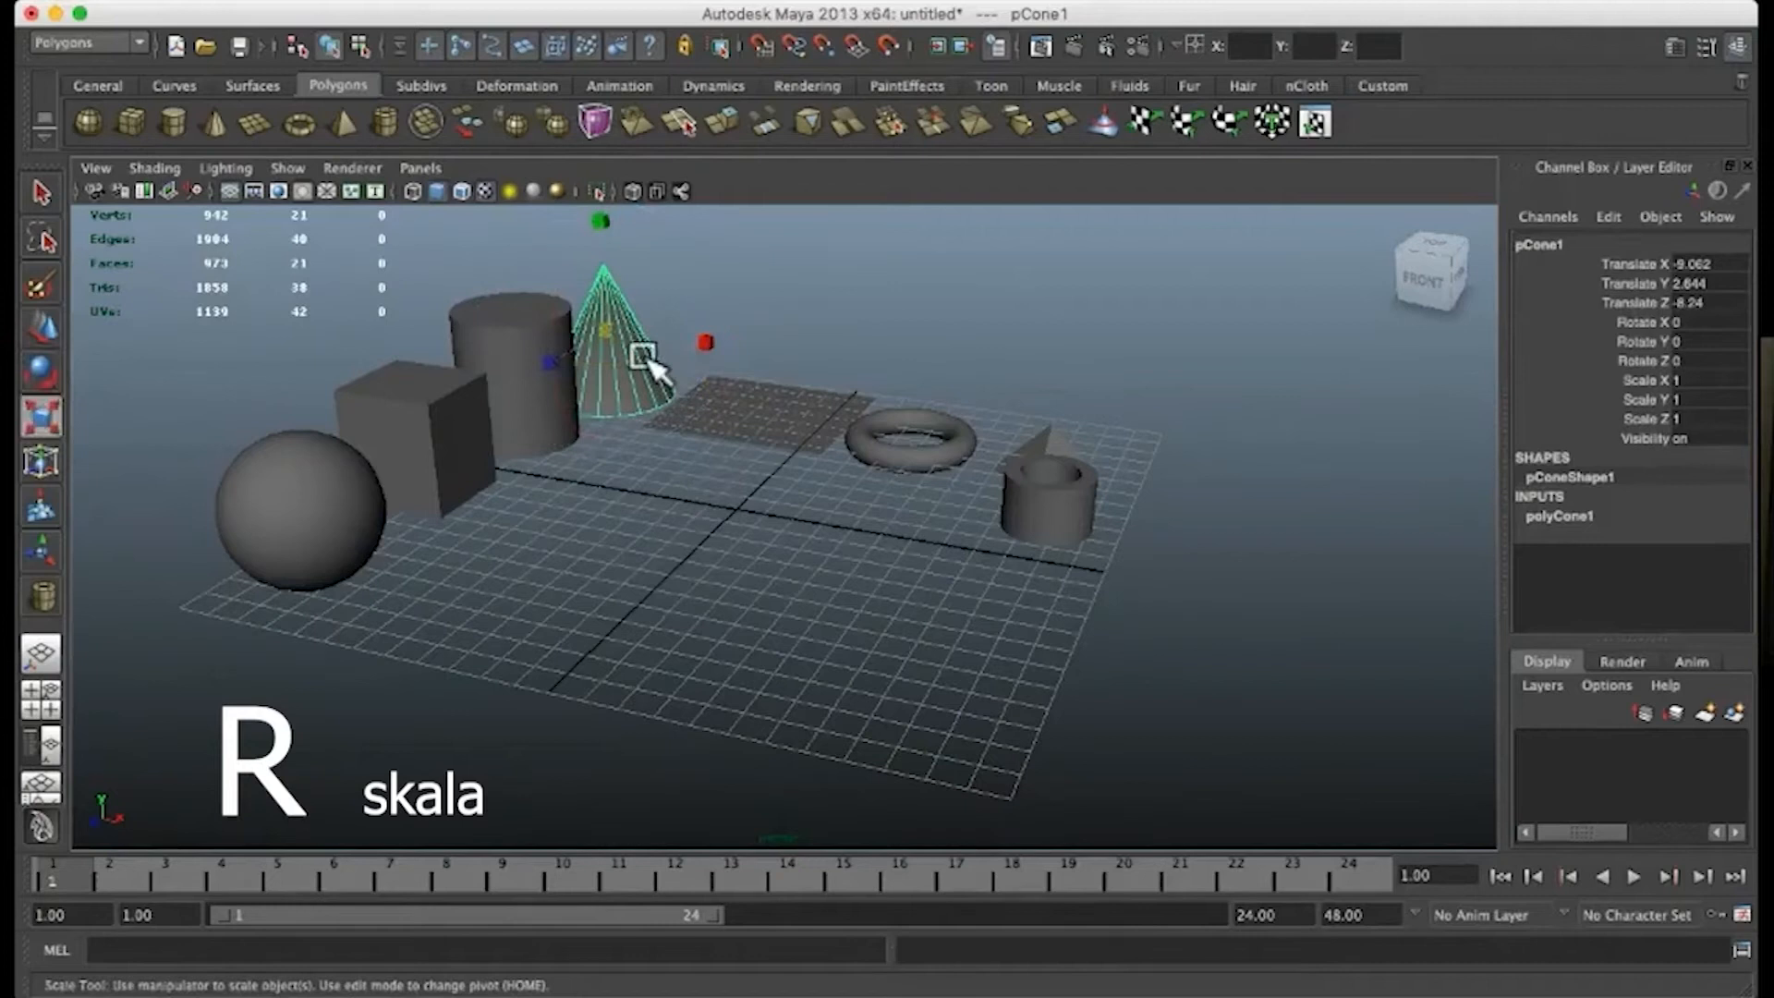
click(435, 457)
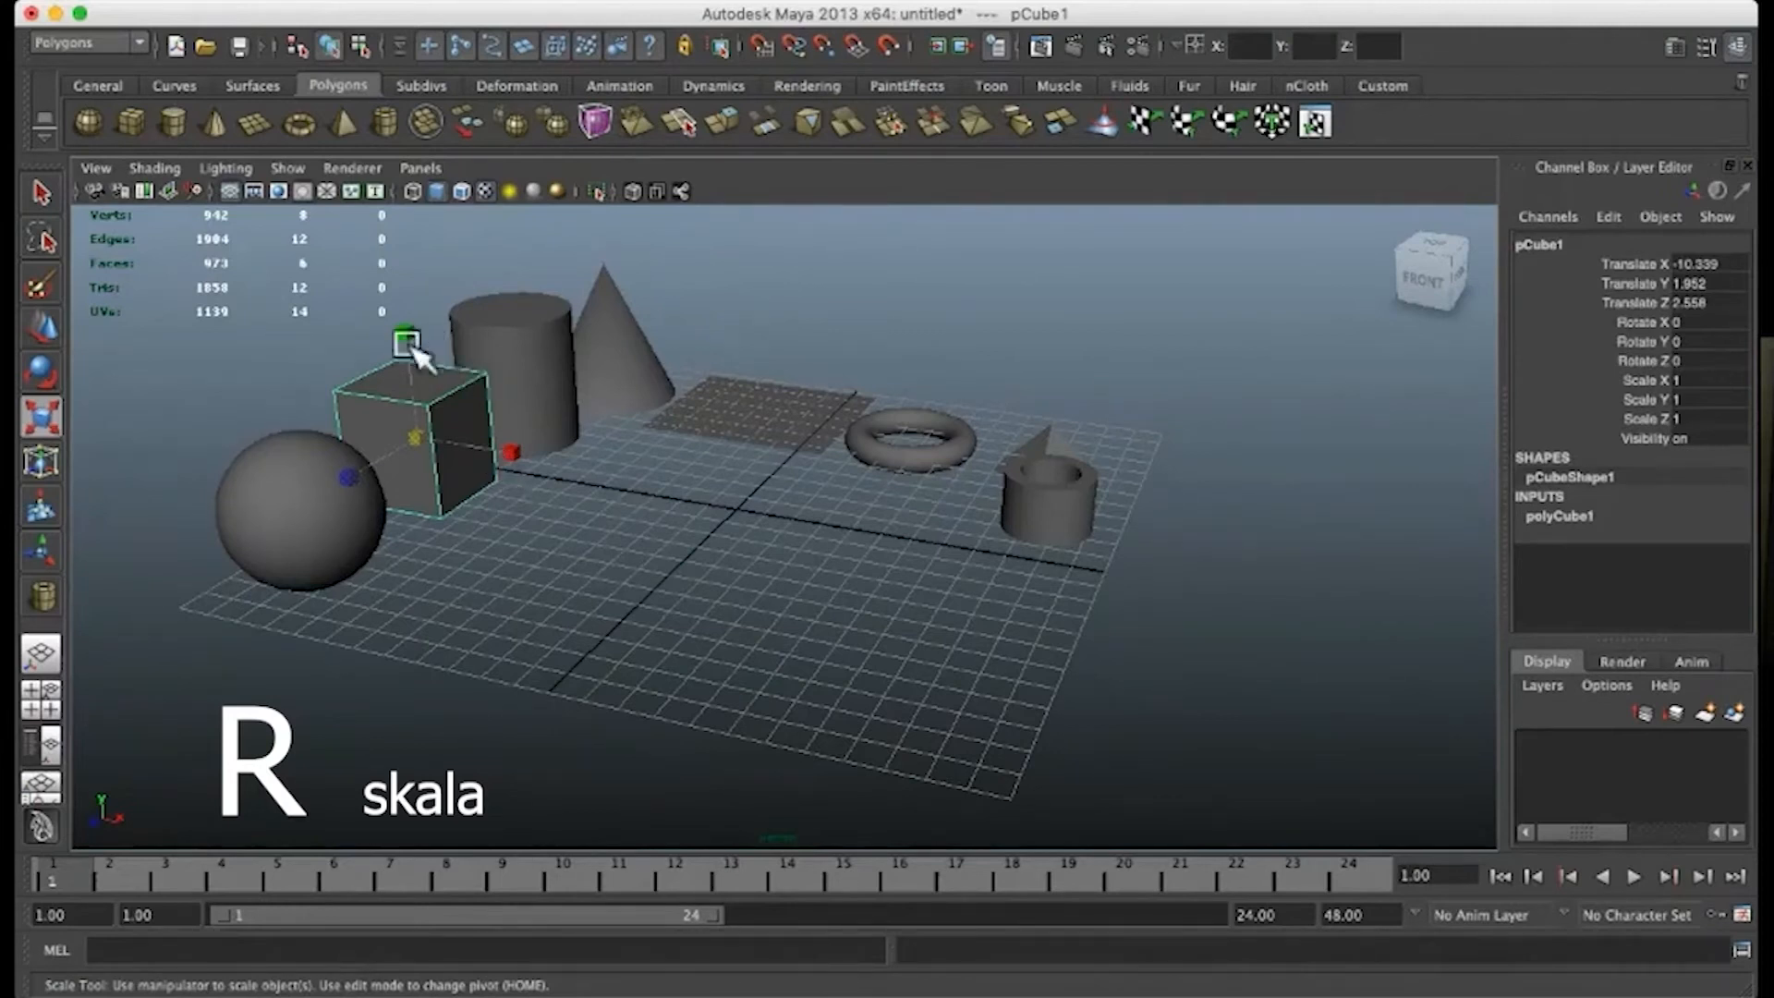
mouse_move(404, 333)
mouse_down()
mouse_move(390, 242)
mouse_move(385, 406)
mouse_move(392, 246)
mouse_move(388, 379)
mouse_move(389, 283)
mouse_move(388, 347)
mouse_up()
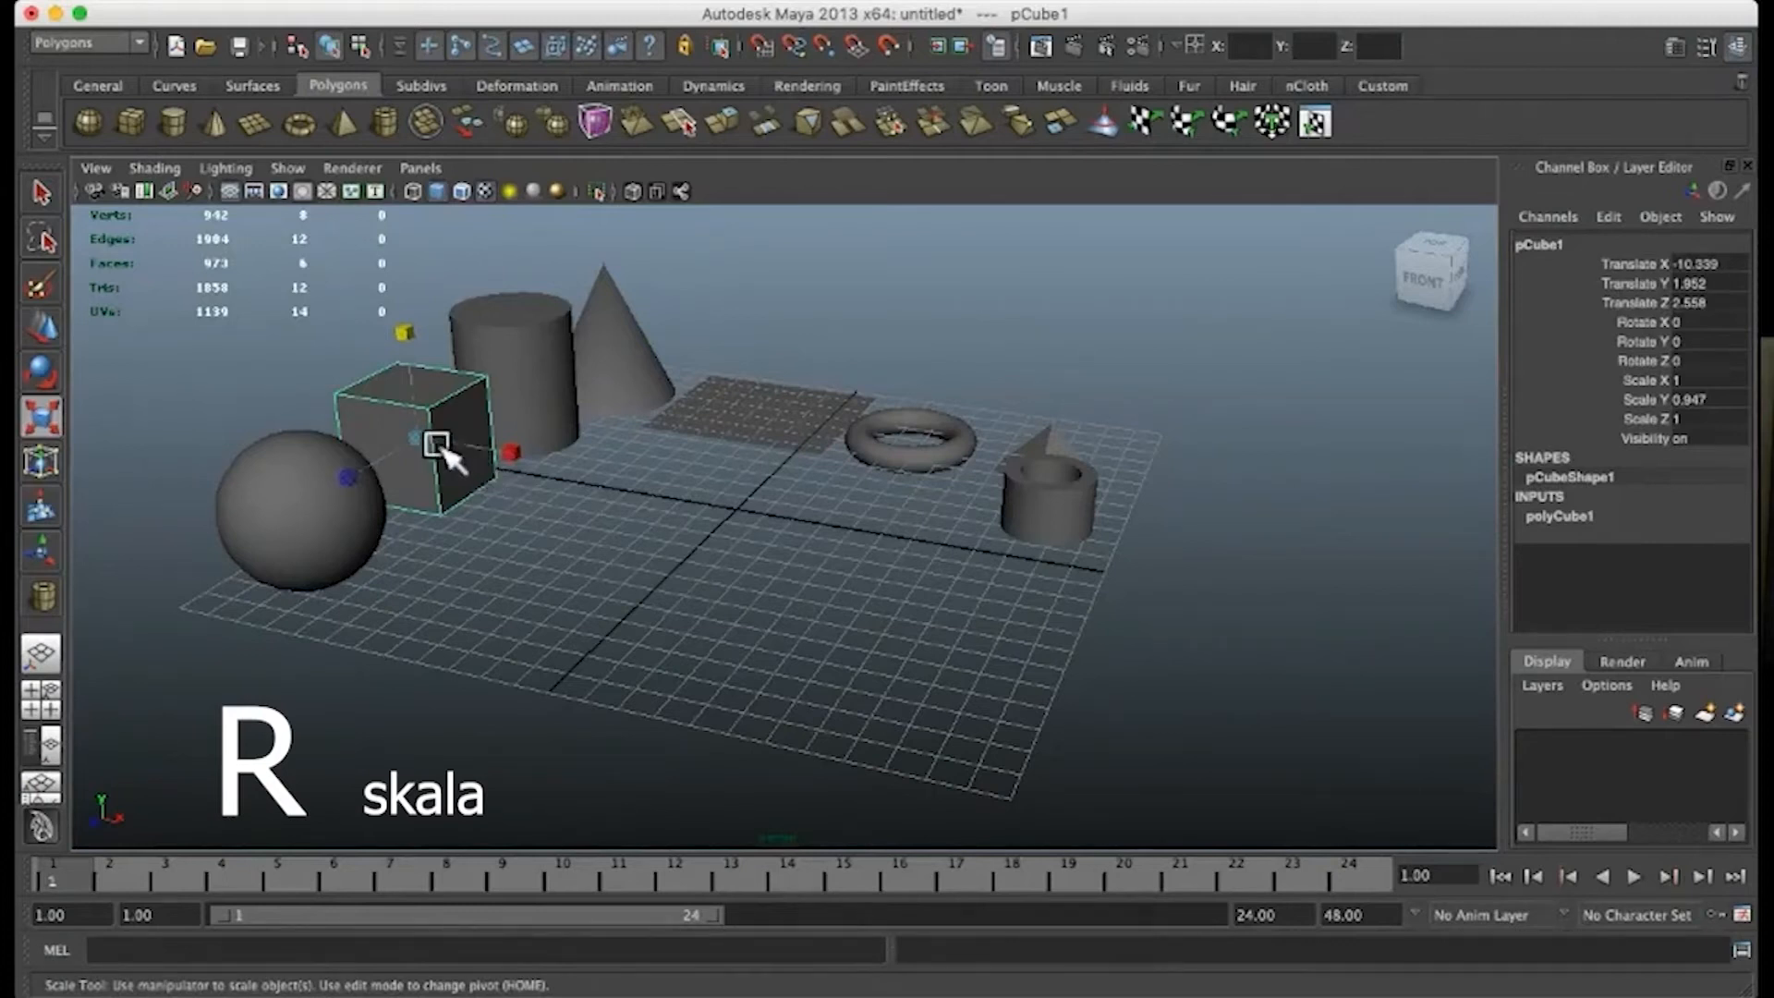
Step: Scale the cube to about 1.852 along X and about 1.889 along Z
key(f)
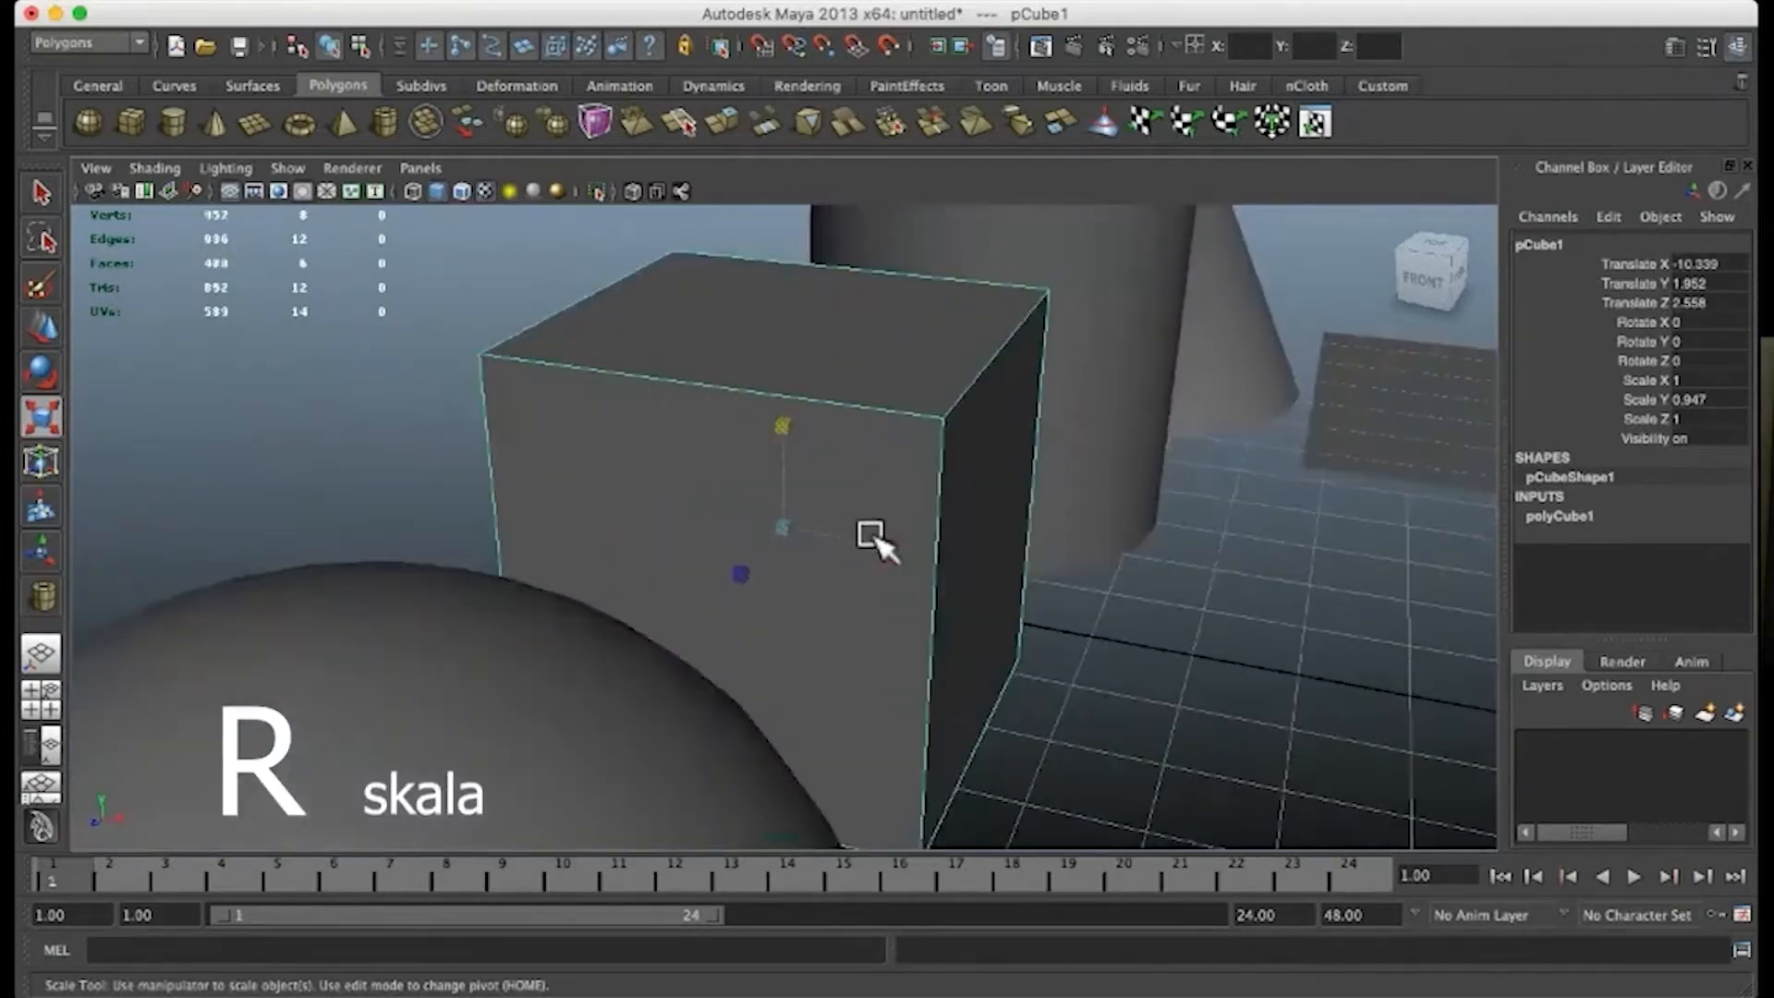
scroll(871, 536, down, 3)
drag(888, 546, 750, 664)
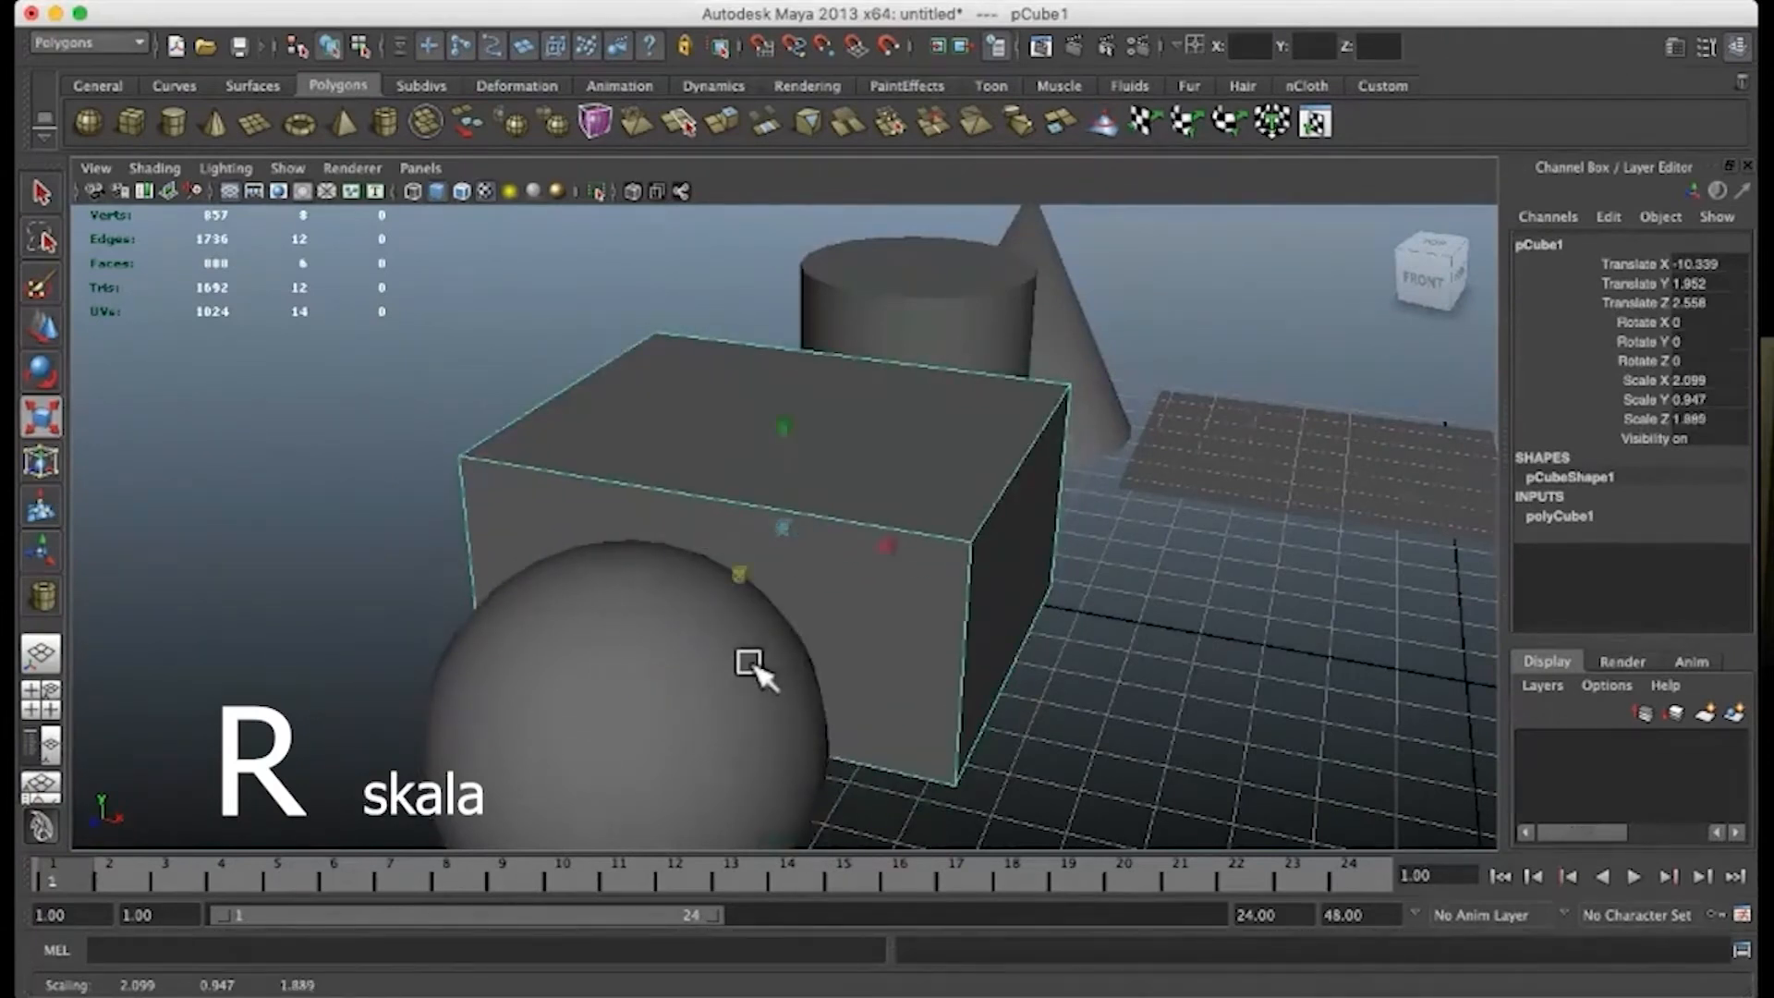
drag(892, 546, 1331, 665)
Step: Move the cube along X to a Translate X of about -3.594, away from the sphere
key(w)
scroll(1275, 681, up, 3)
scroll(1273, 682, down, 5)
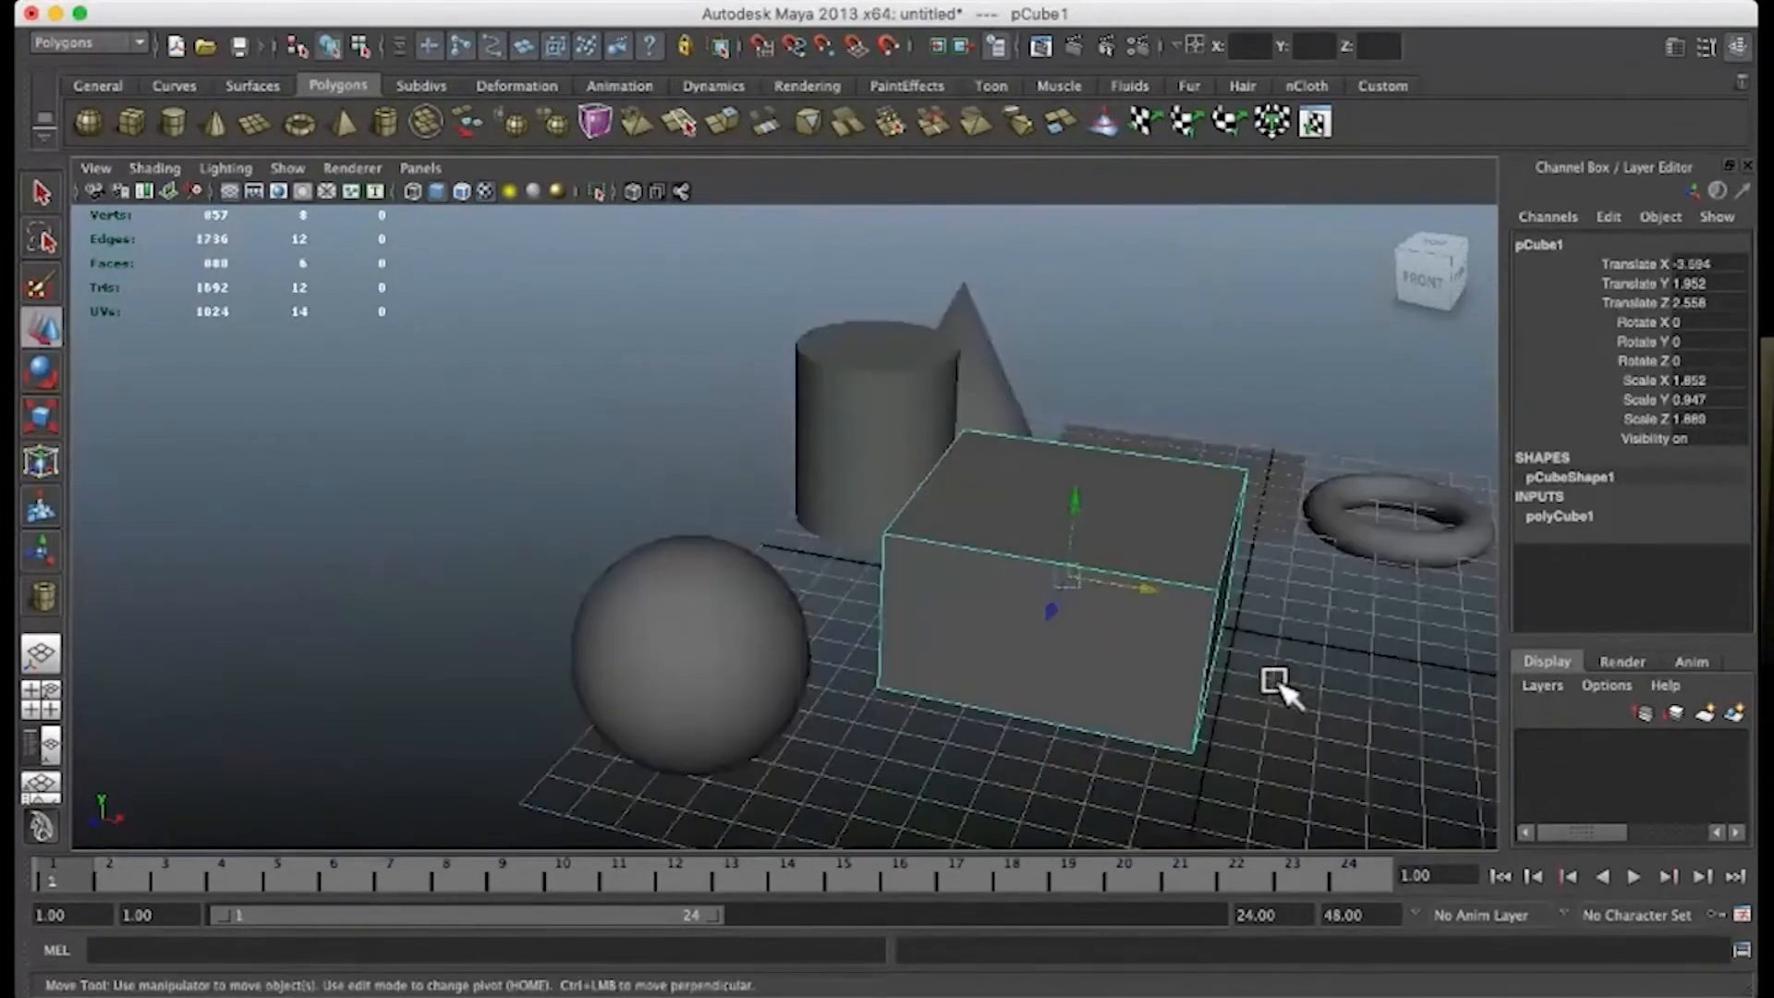
alt+drag(1303, 654, 906, 661)
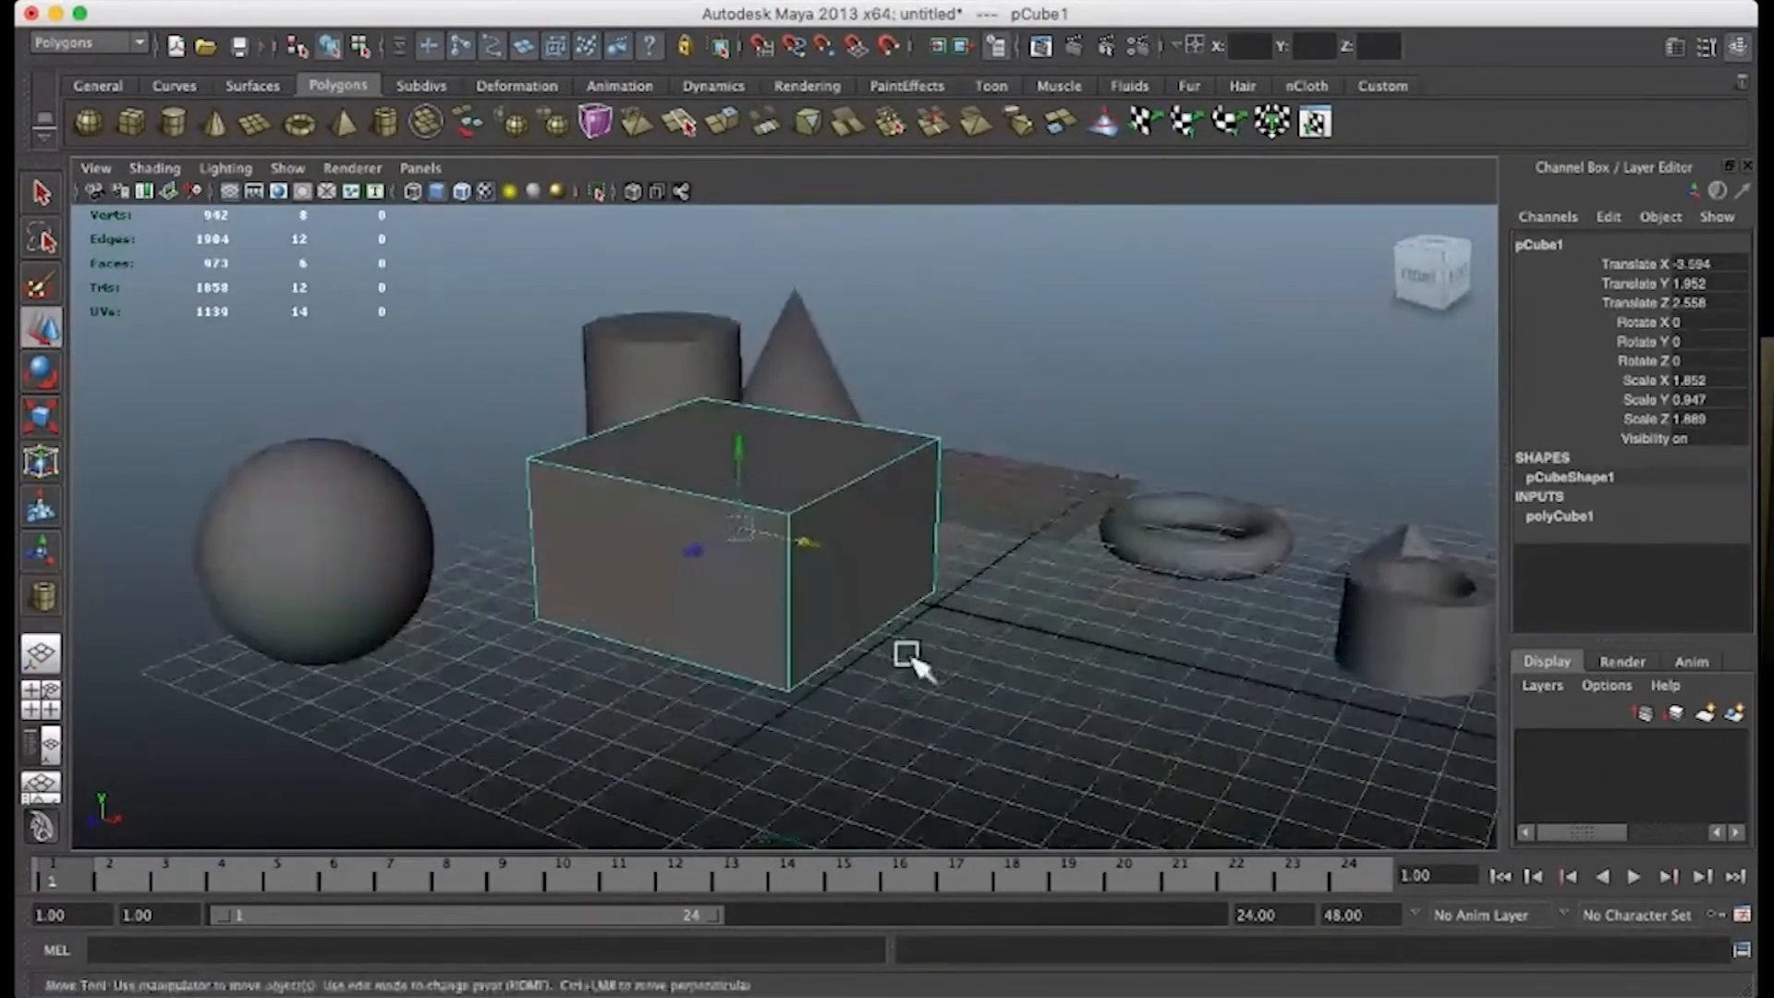
Step: Enlarge the cube uniformly to a scale of about 1.933, 0.988, 1.972 and the sphere uniformly to about 1.203
key(r)
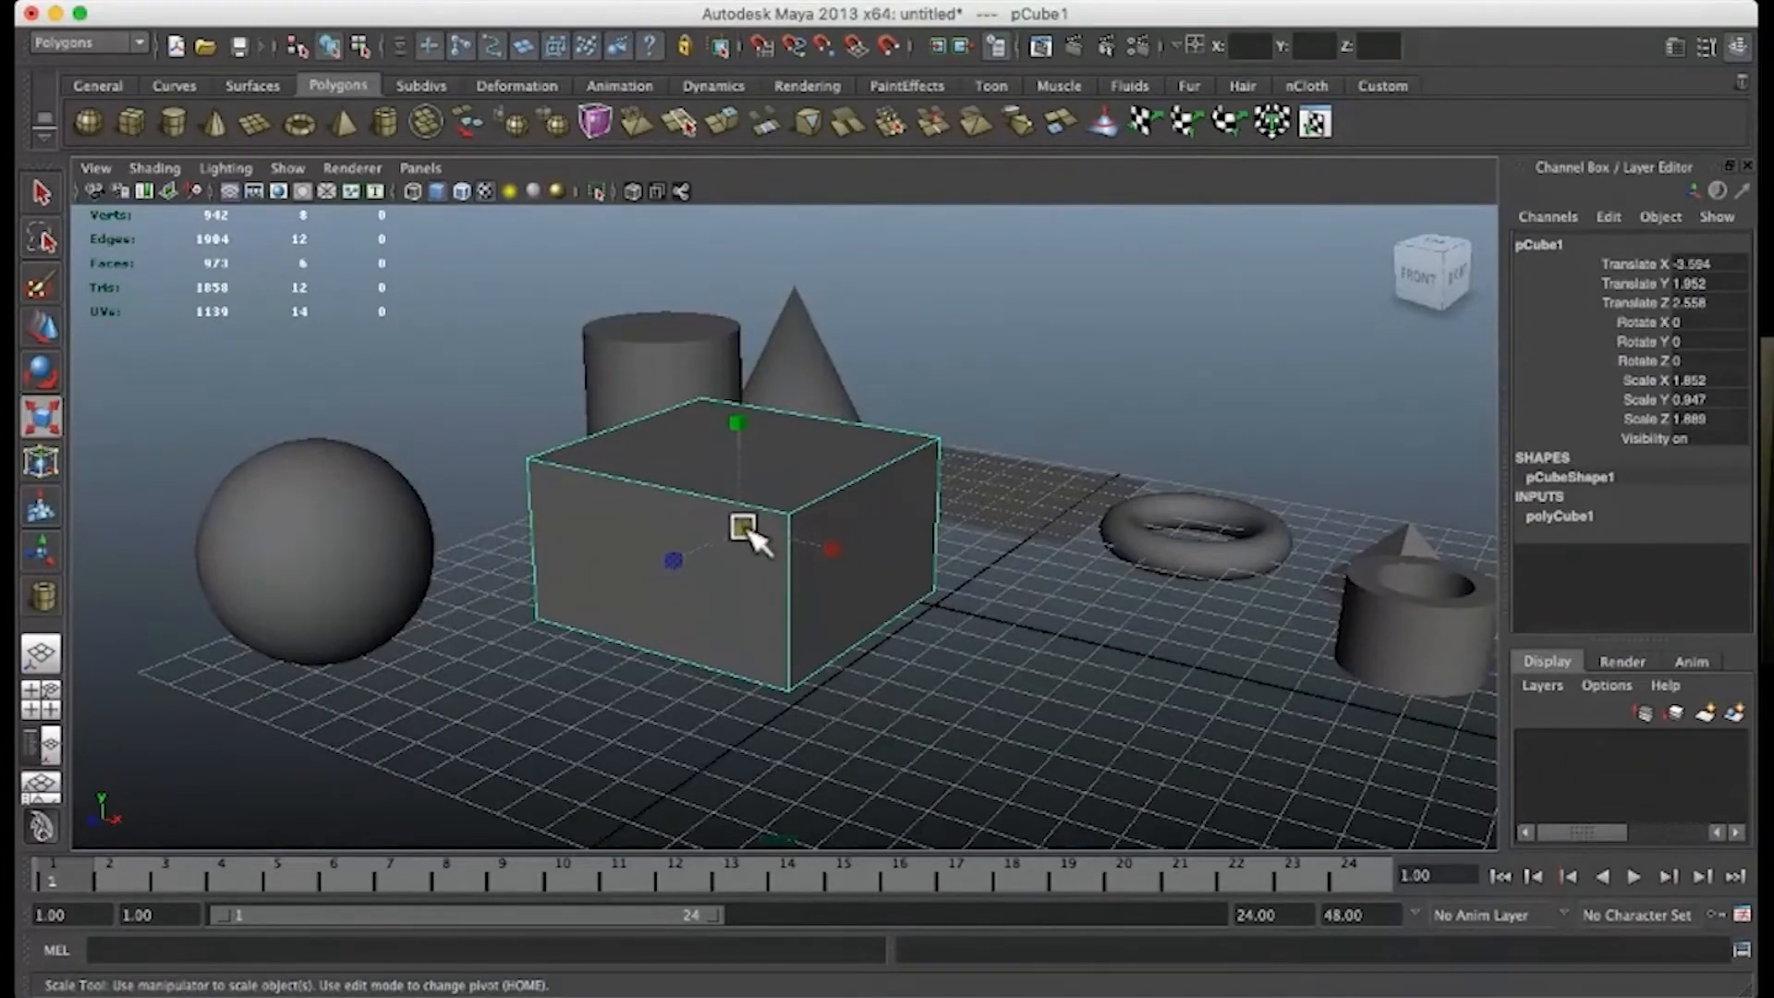
drag(744, 535, 749, 577)
click(261, 536)
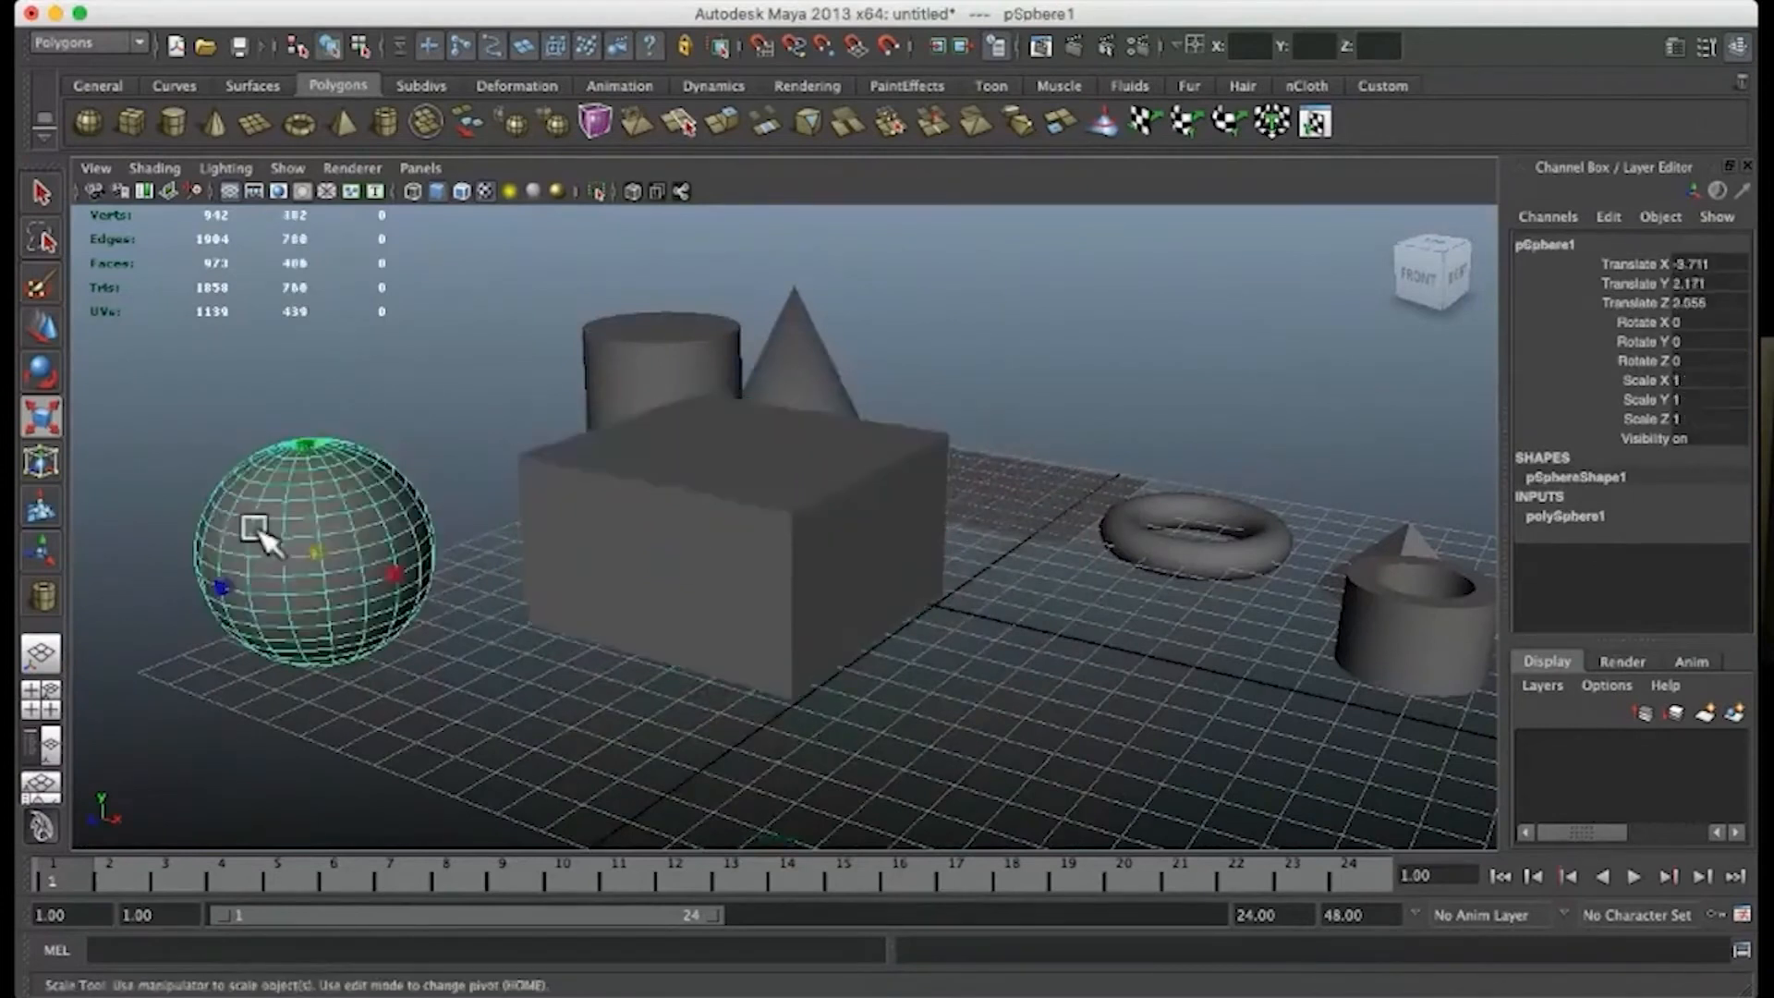
drag(323, 560, 366, 584)
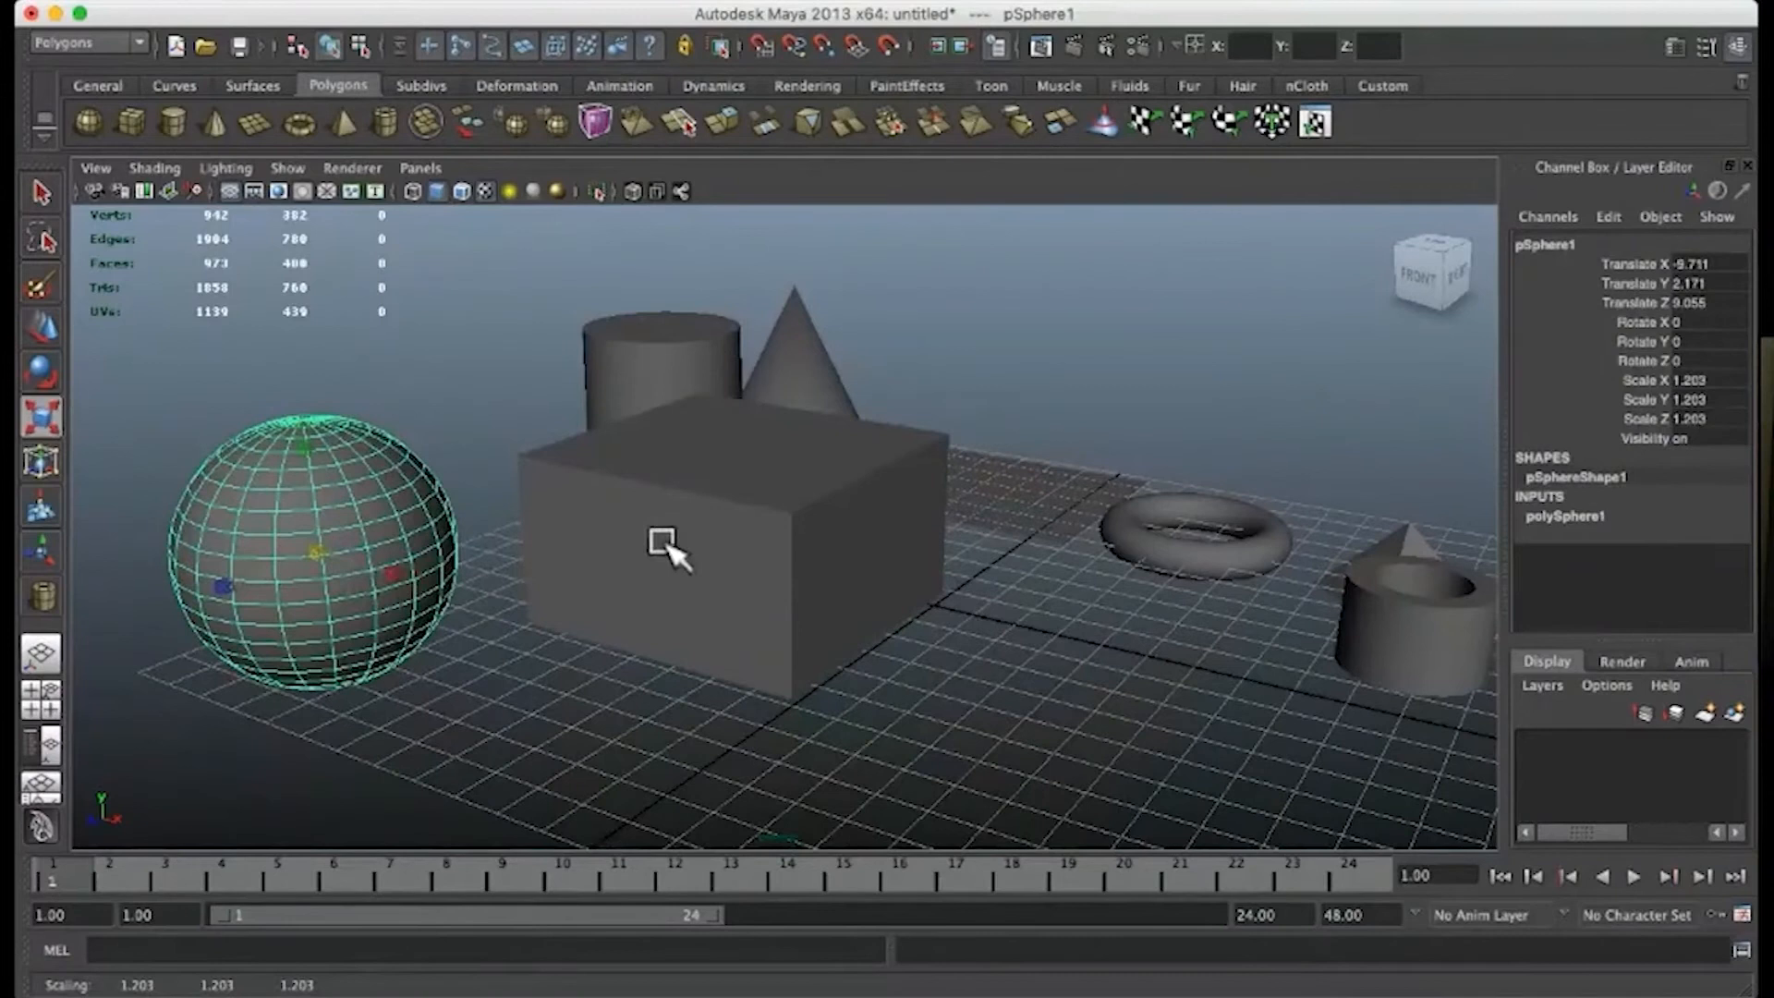
Step: Move the sphere along X to about -9.013 and rotate it about 0.764 degrees around Y
key(w)
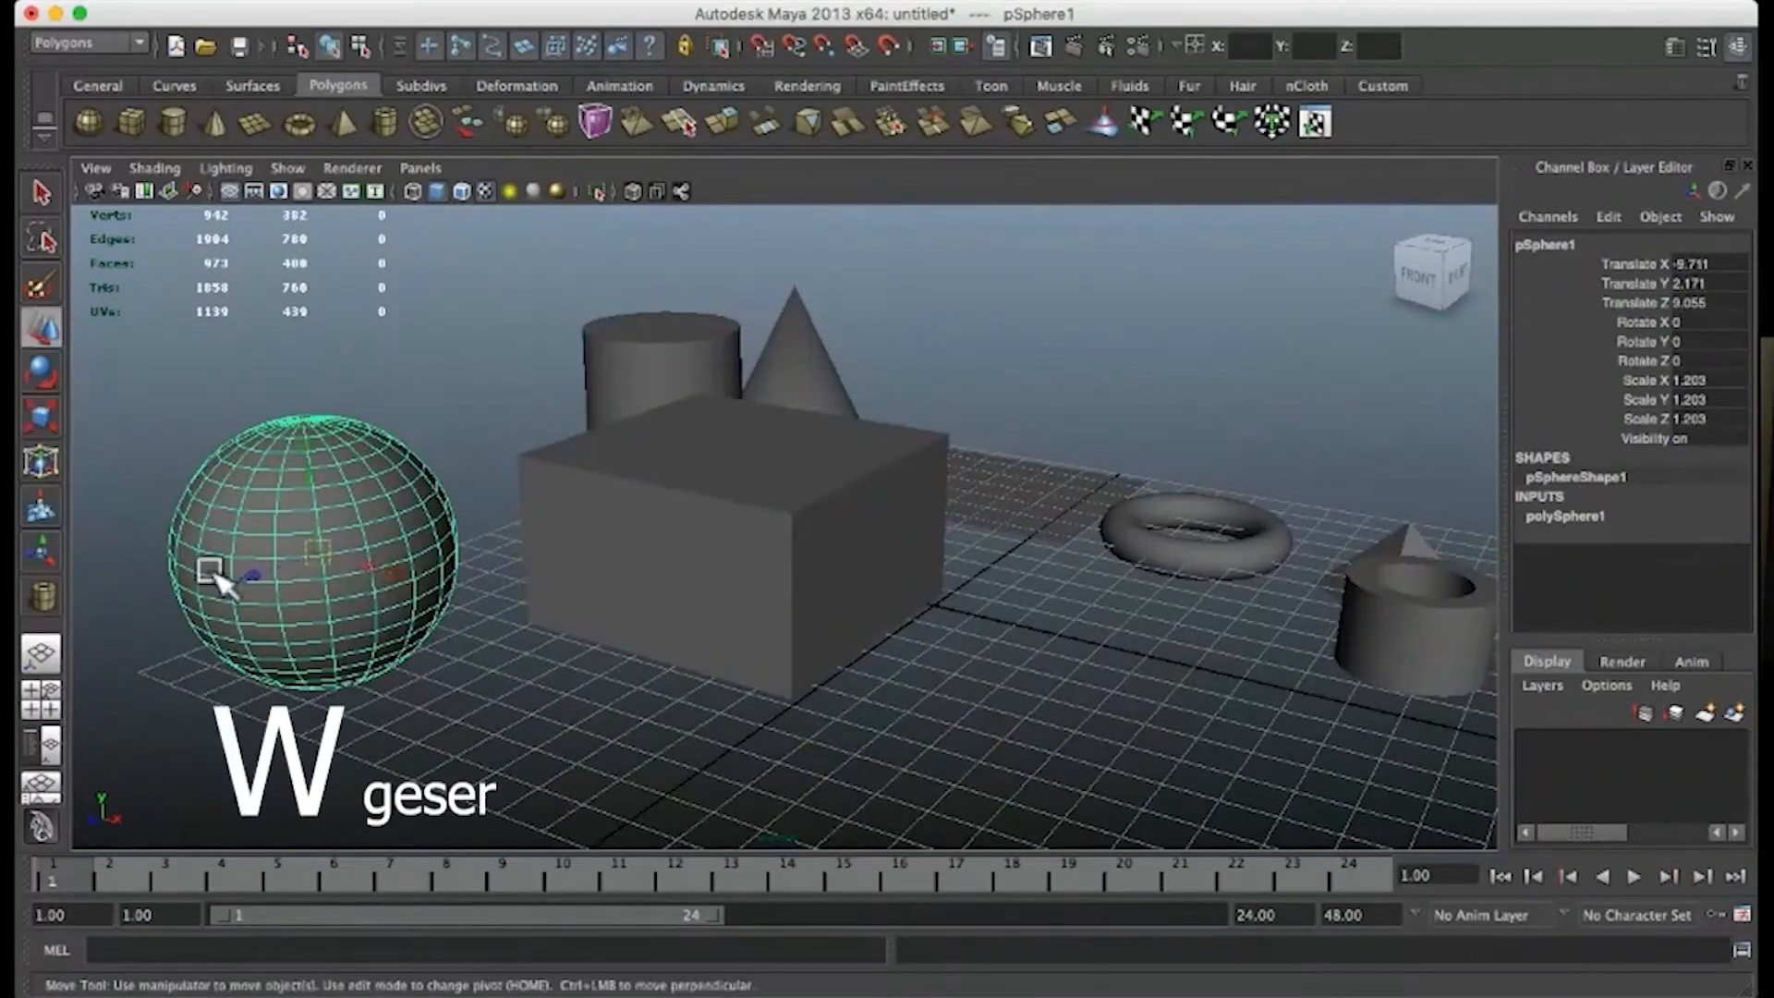
drag(384, 566, 348, 590)
key(e)
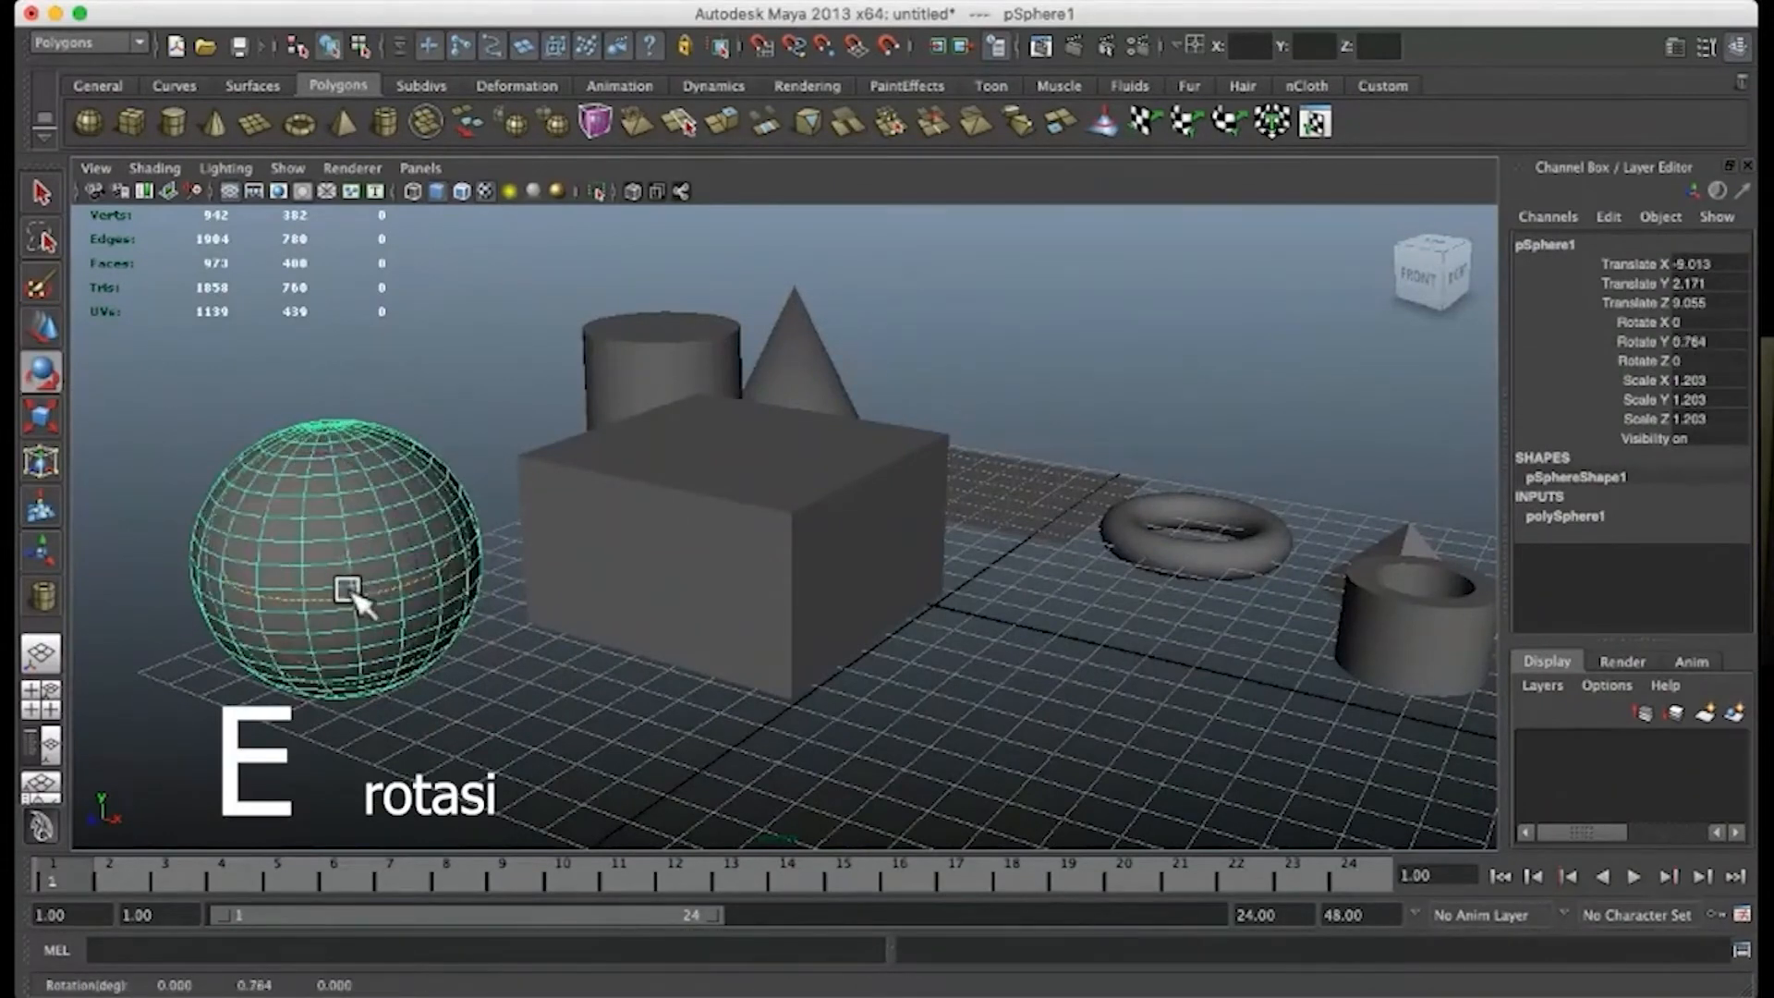
Step: Enlarge the sphere slightly with a uniform scale and select the cube
key(r)
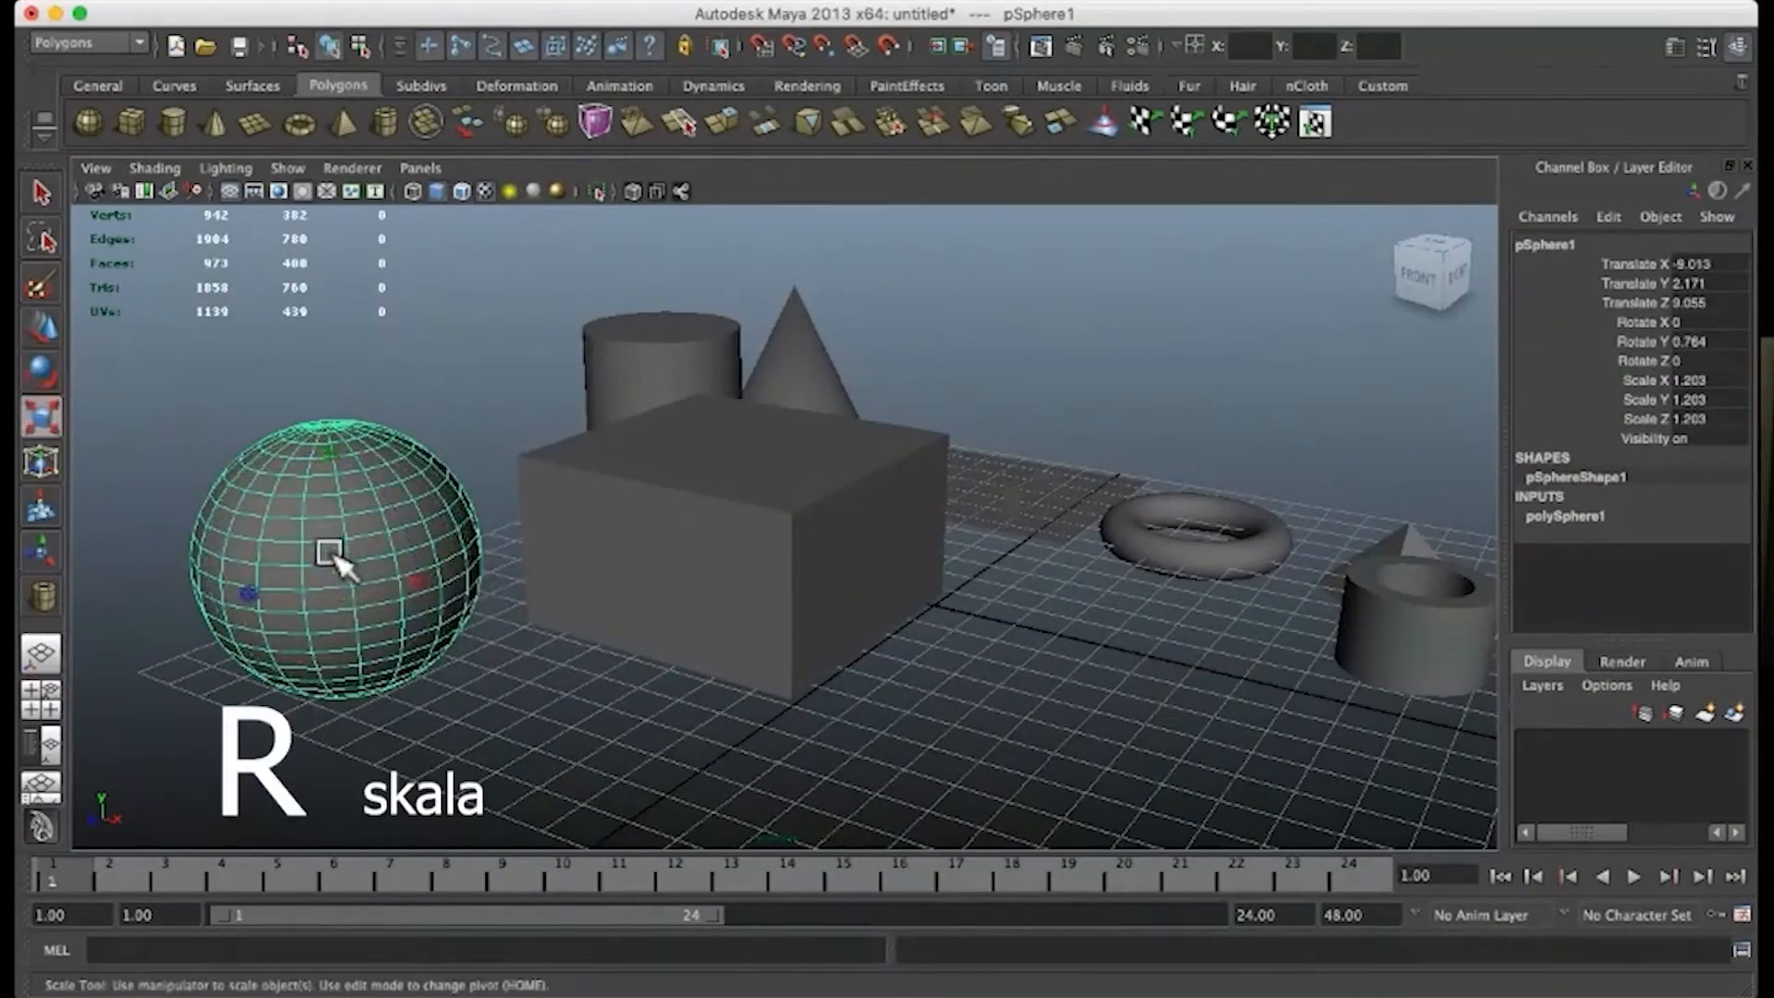
drag(337, 555, 352, 668)
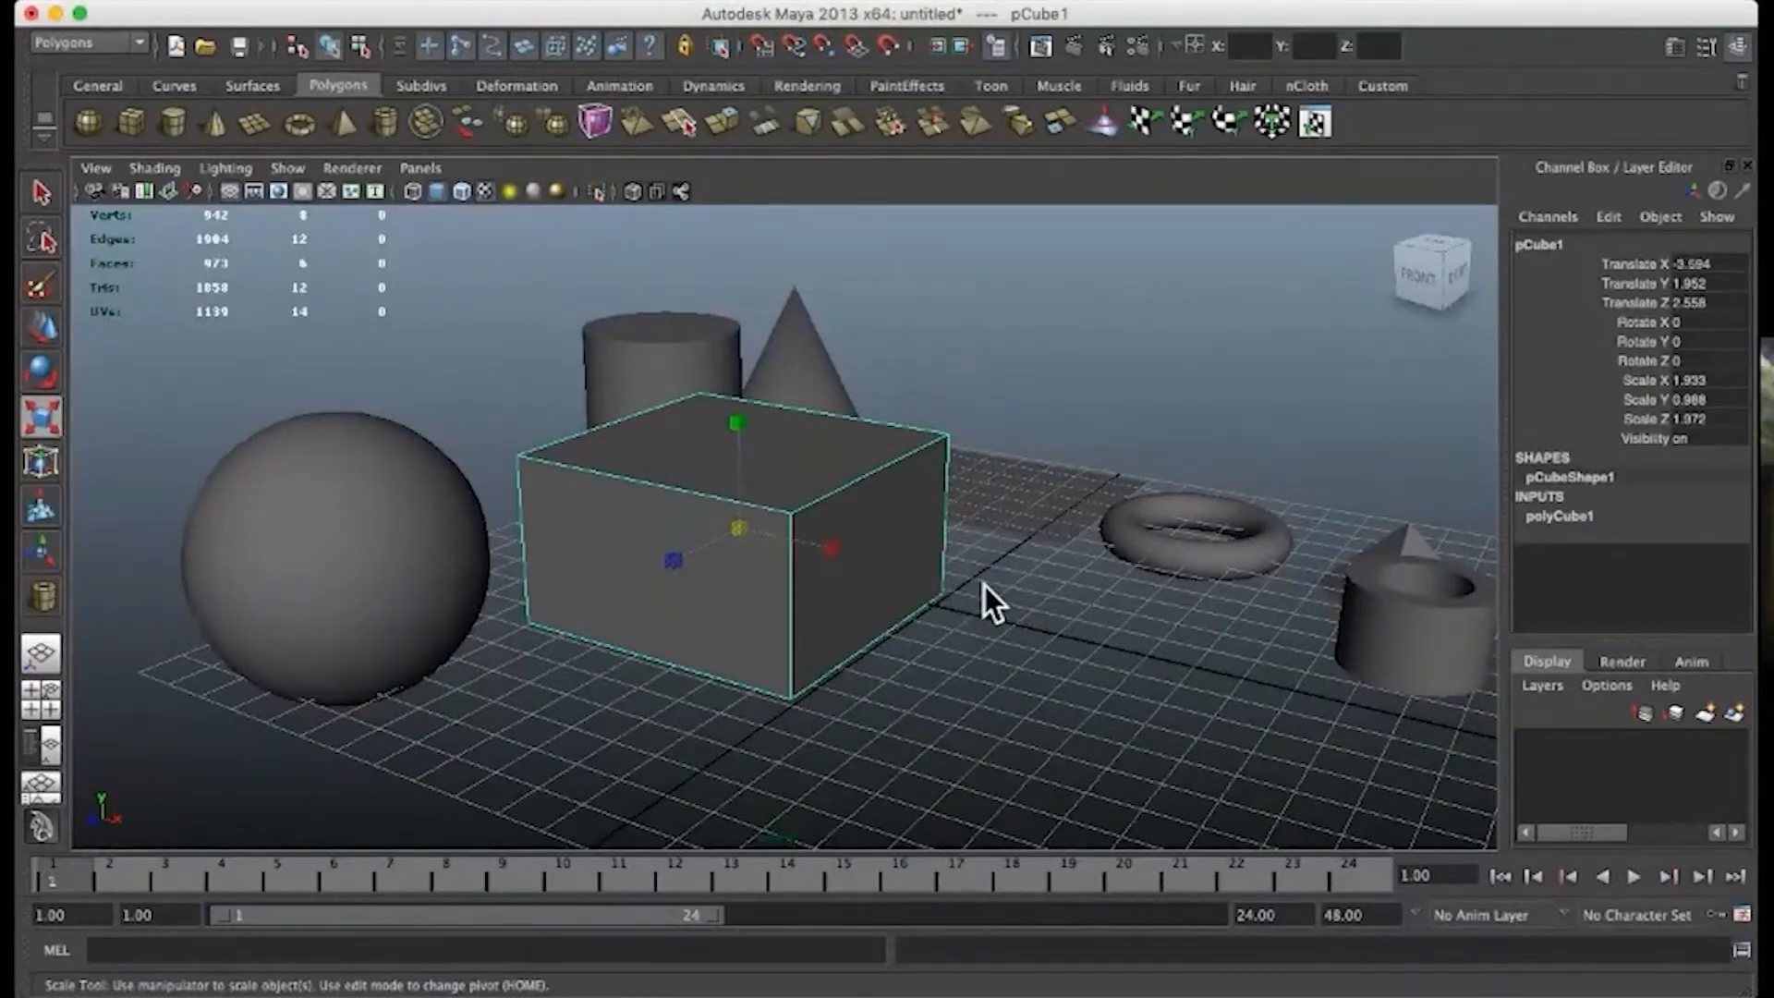
mouse_move(1000, 607)
alt+mouse_down()
mouse_move(954, 622)
mouse_move(1050, 574)
mouse_move(823, 602)
mouse_move(1078, 612)
mouse_move(511, 586)
mouse_move(761, 558)
mouse_move(893, 612)
mouse_move(1031, 610)
alt+mouse_up()
alt+drag(1017, 480, 848, 726)
alt+middle_drag(906, 630, 910, 662)
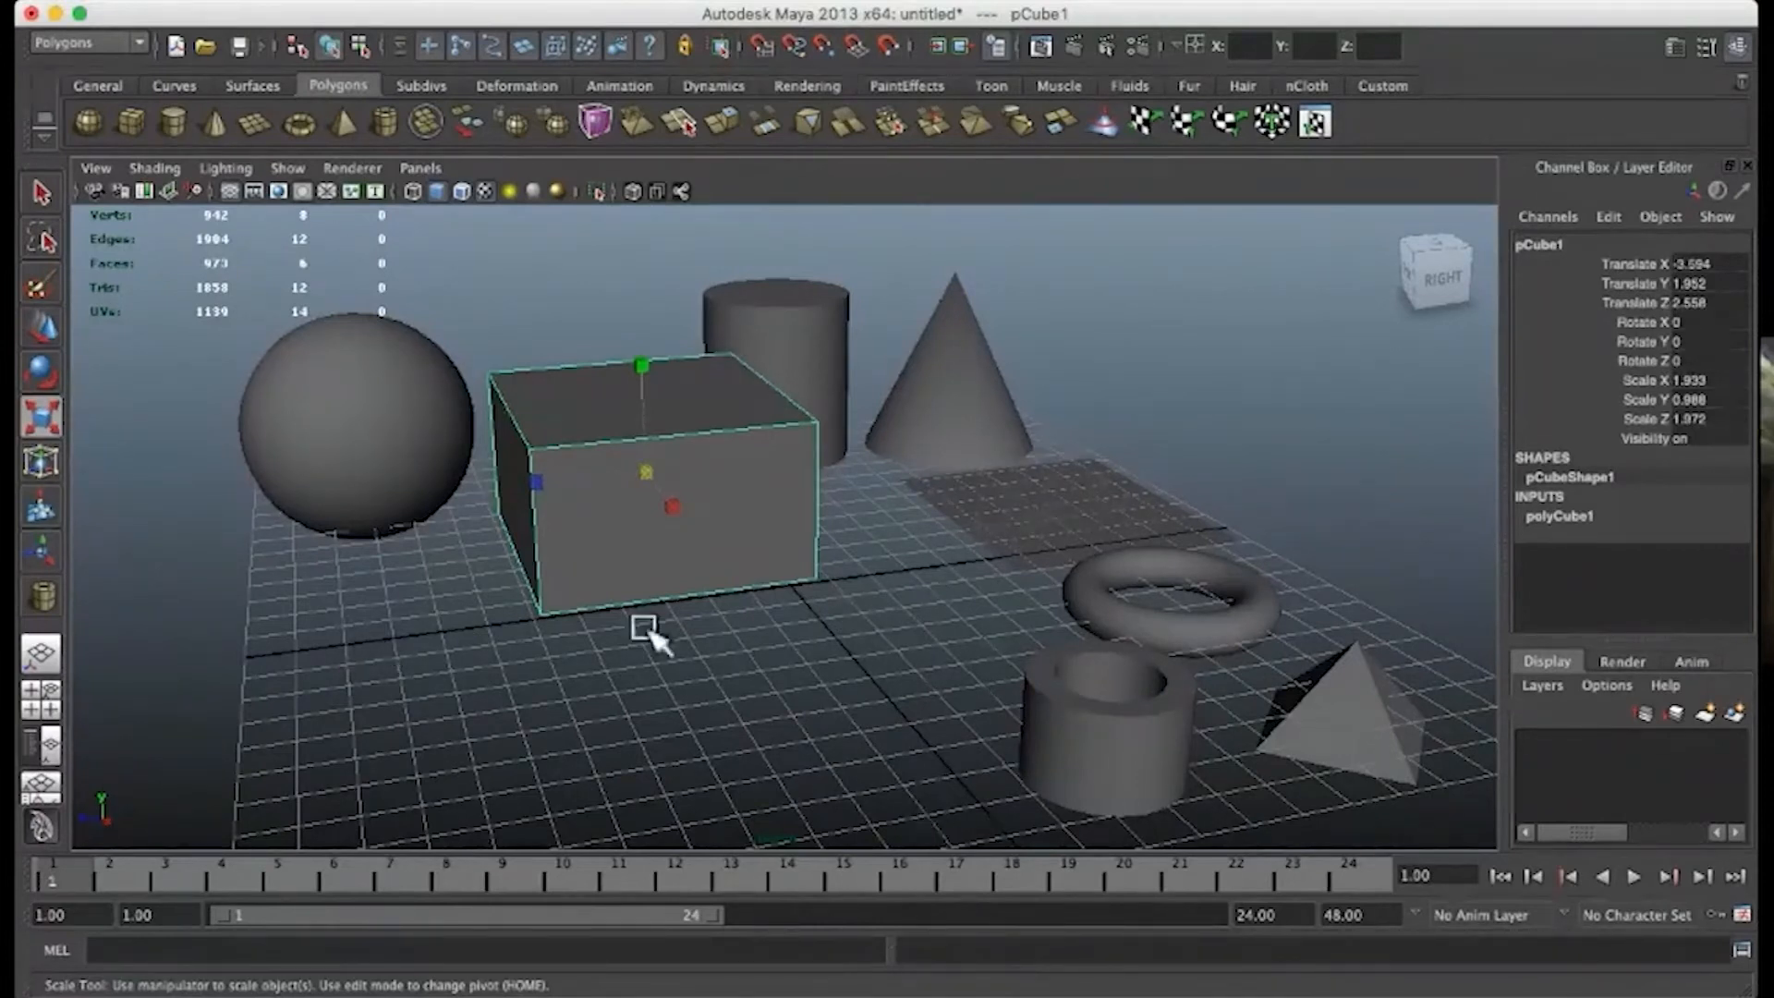
Step: Switch to the four-view layout and examine the objects in the perspective, top, front and side views
key(space)
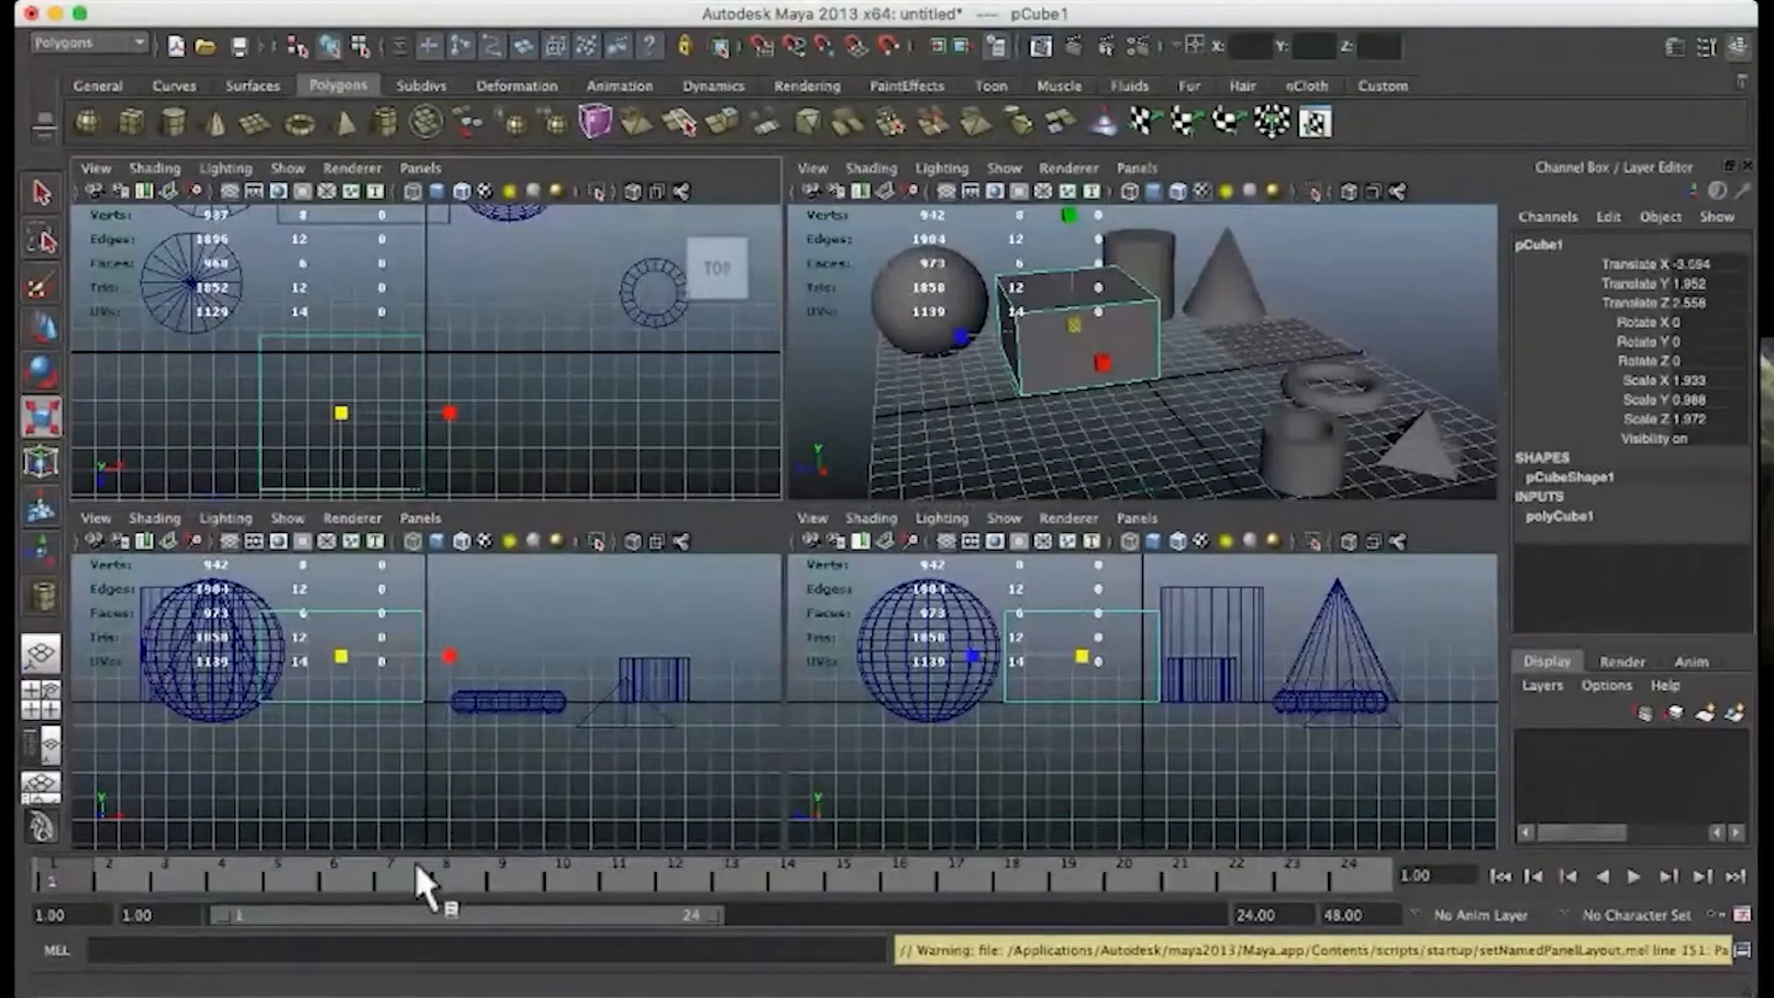
alt+drag(1178, 347, 1095, 377)
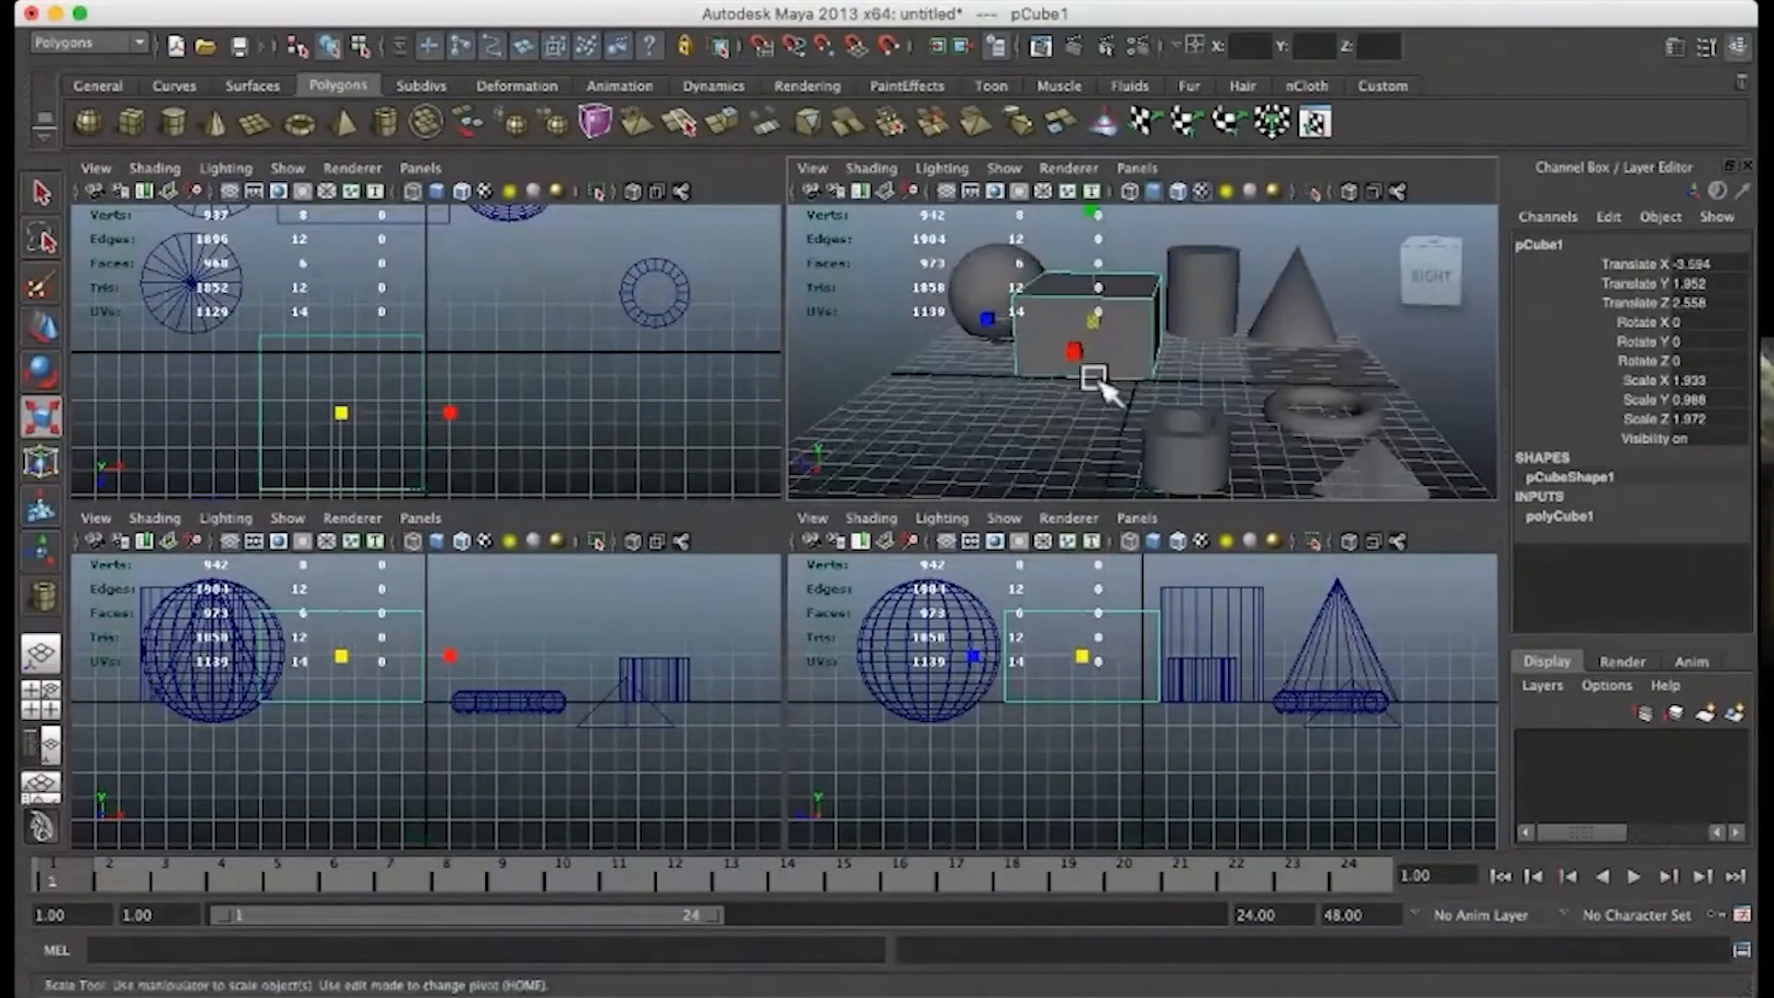
alt+drag(1156, 718, 1134, 723)
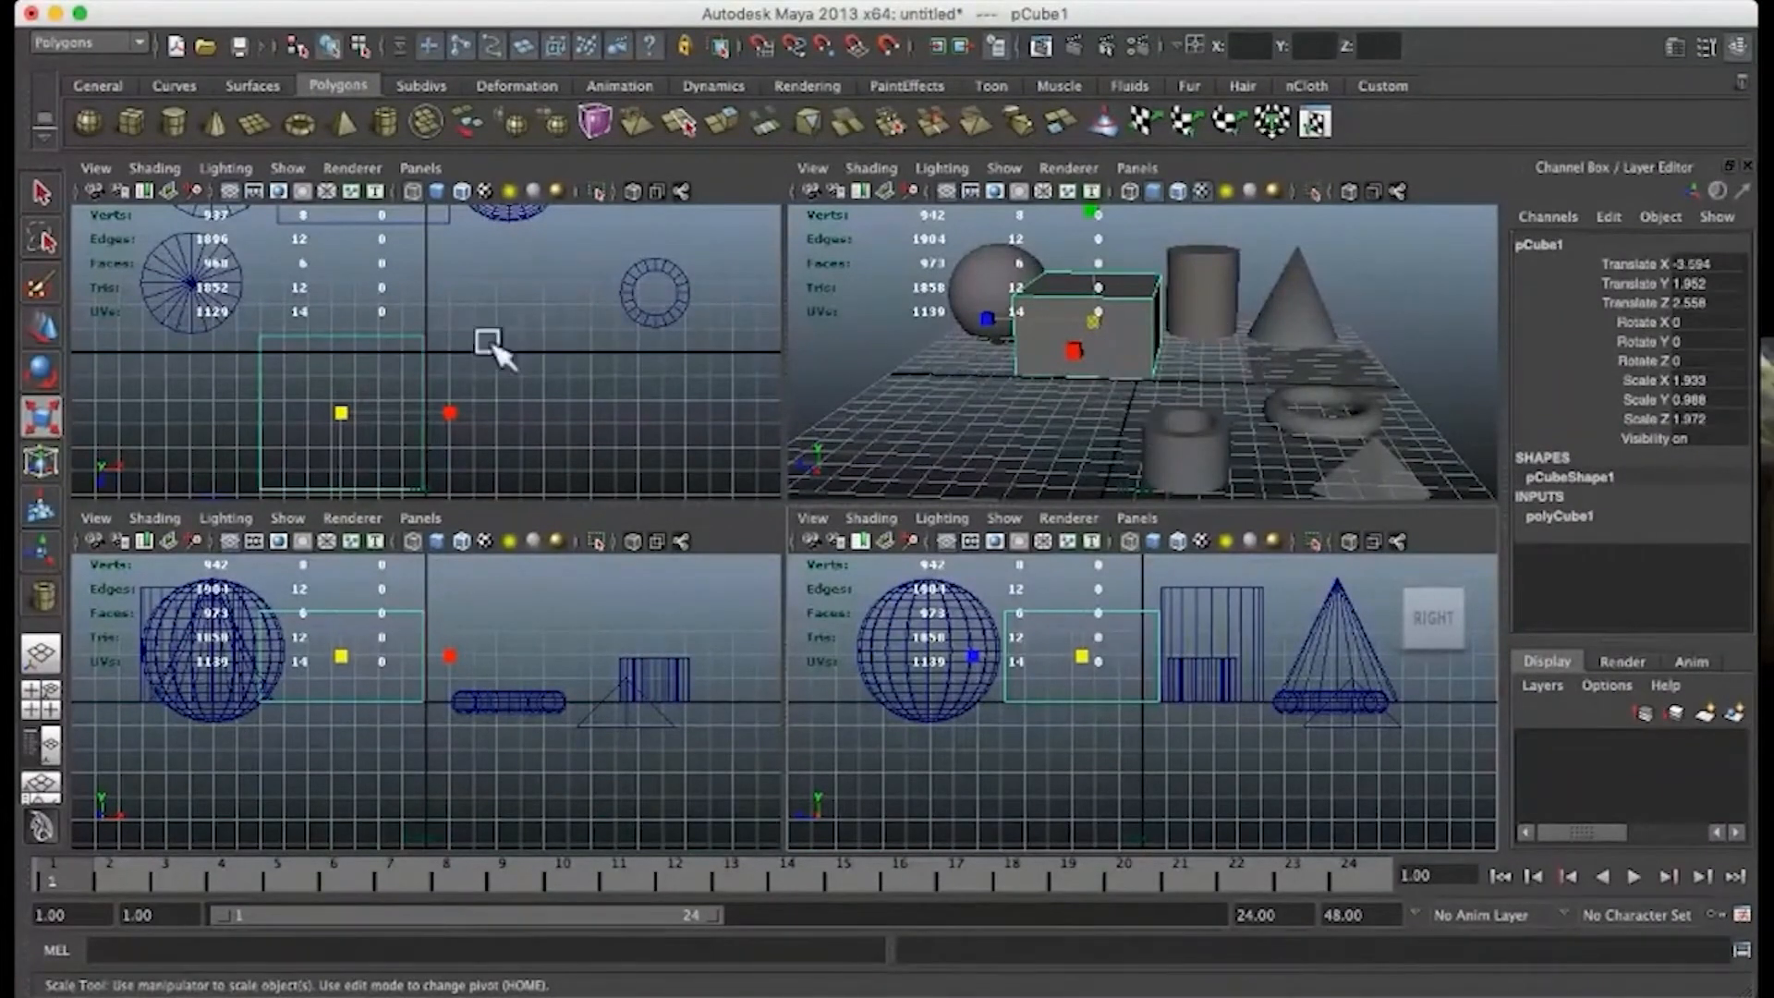
alt+middle_drag(460, 336, 456, 357)
key(r)
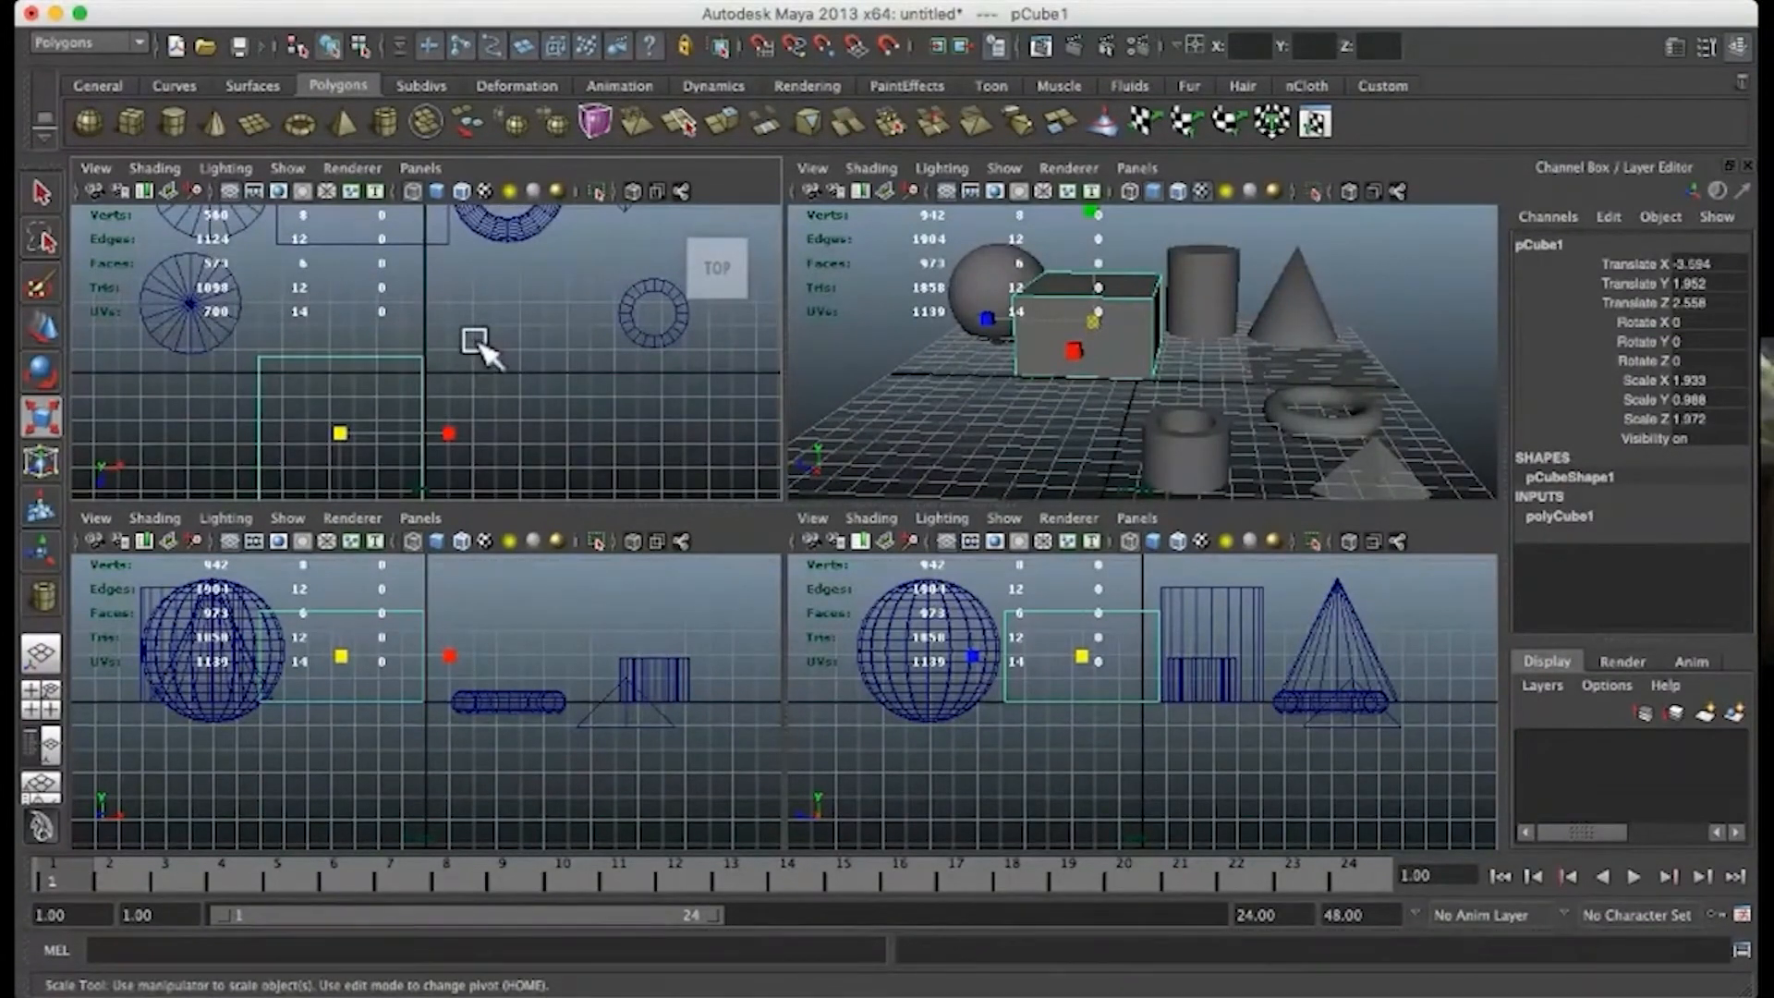
mouse_move(1101, 395)
alt+mouse_down()
mouse_move(1189, 381)
mouse_move(1121, 408)
mouse_move(1121, 376)
mouse_move(1073, 408)
mouse_move(1111, 397)
alt+mouse_up()
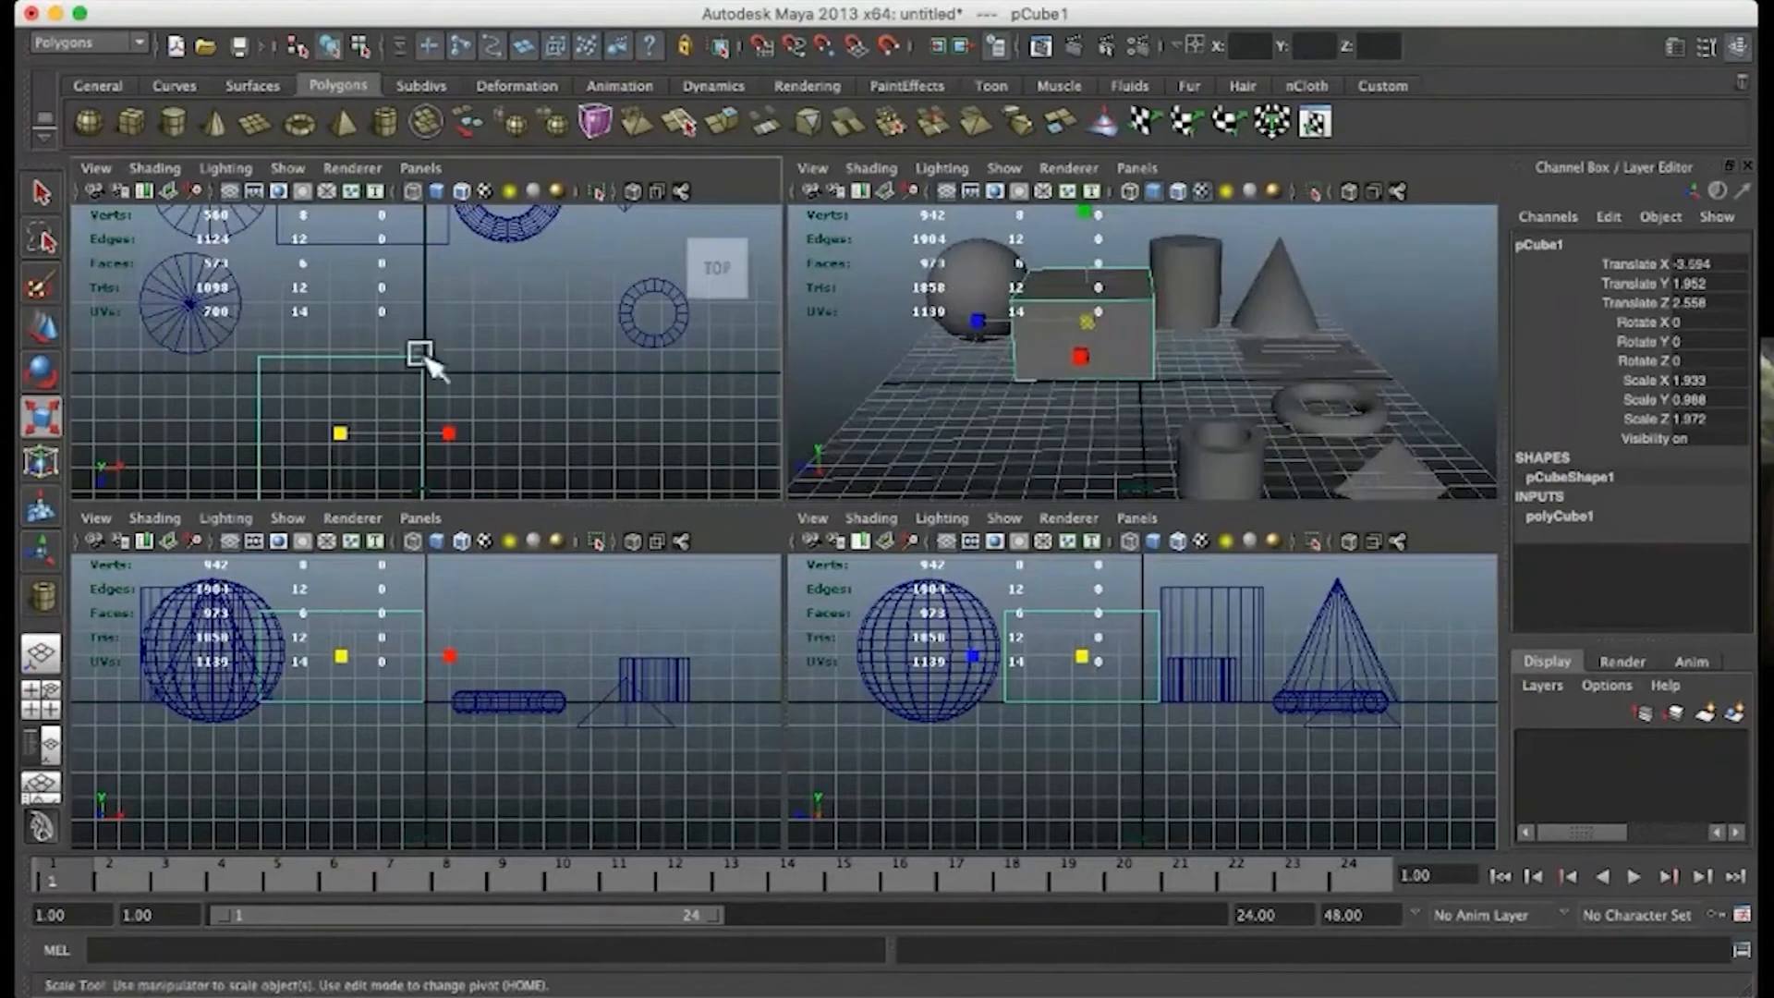
middle_click(503, 672)
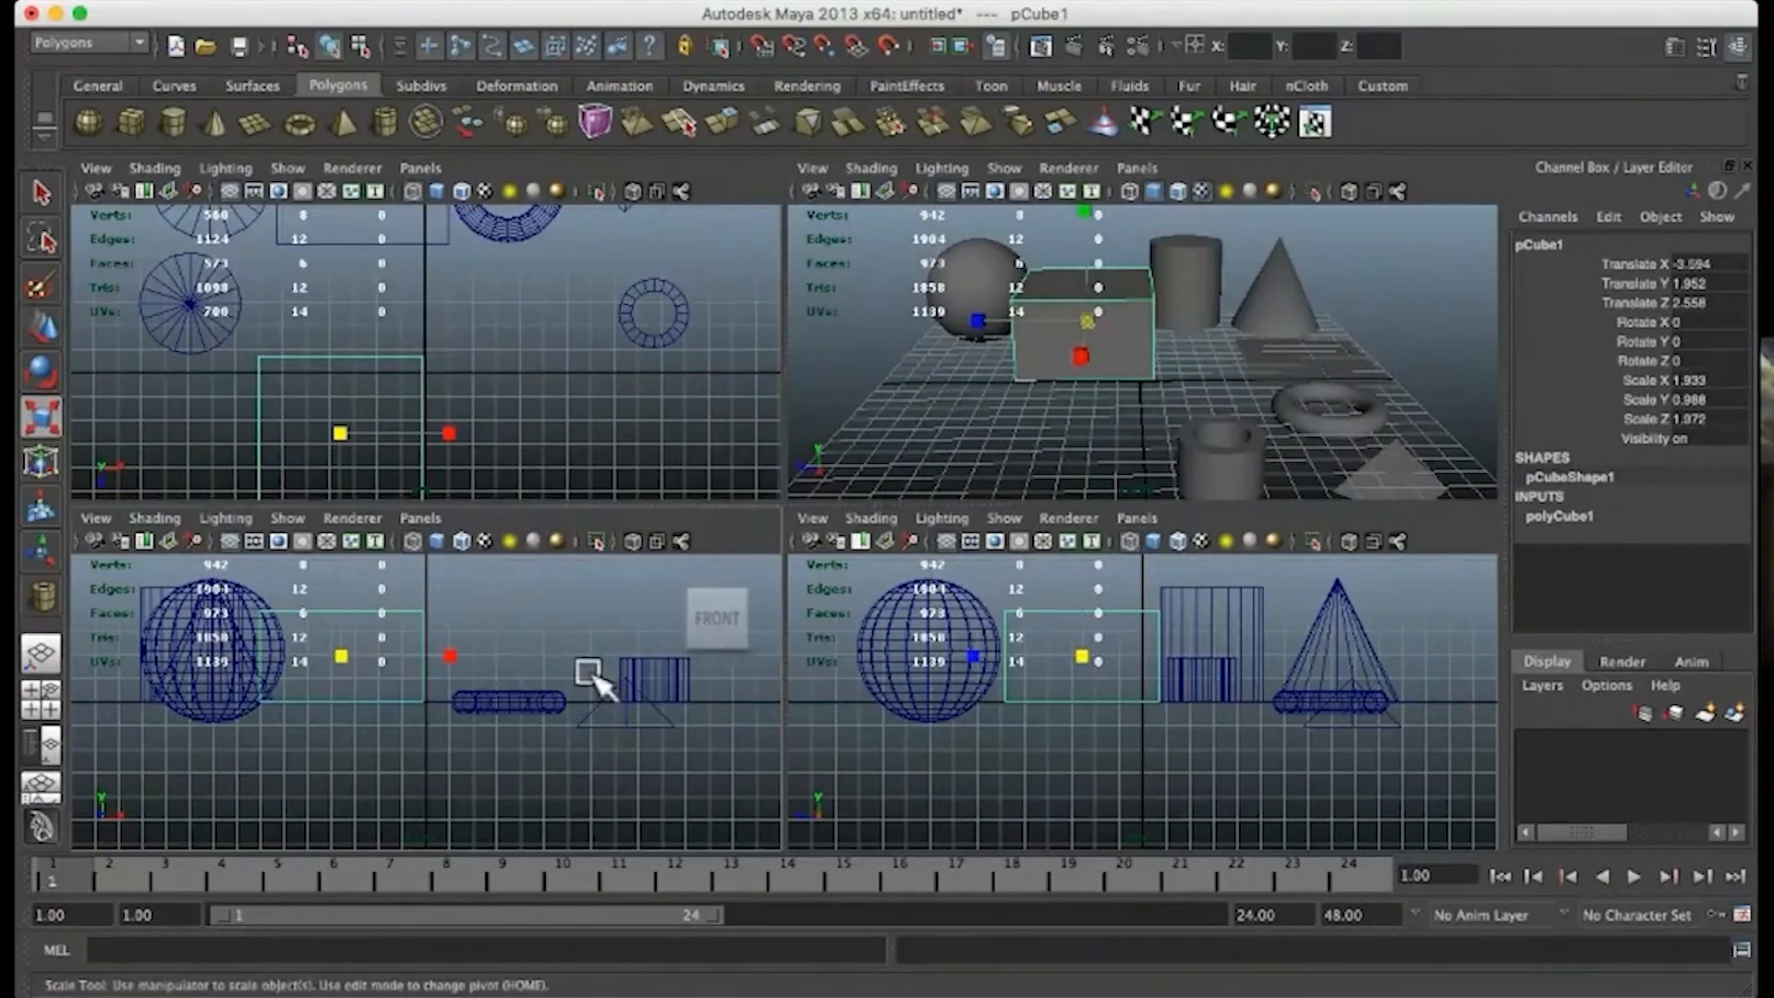
Step: Pan the top, front and side views to reframe the objects, and select the sphere in the side view
middle_click(1126, 762)
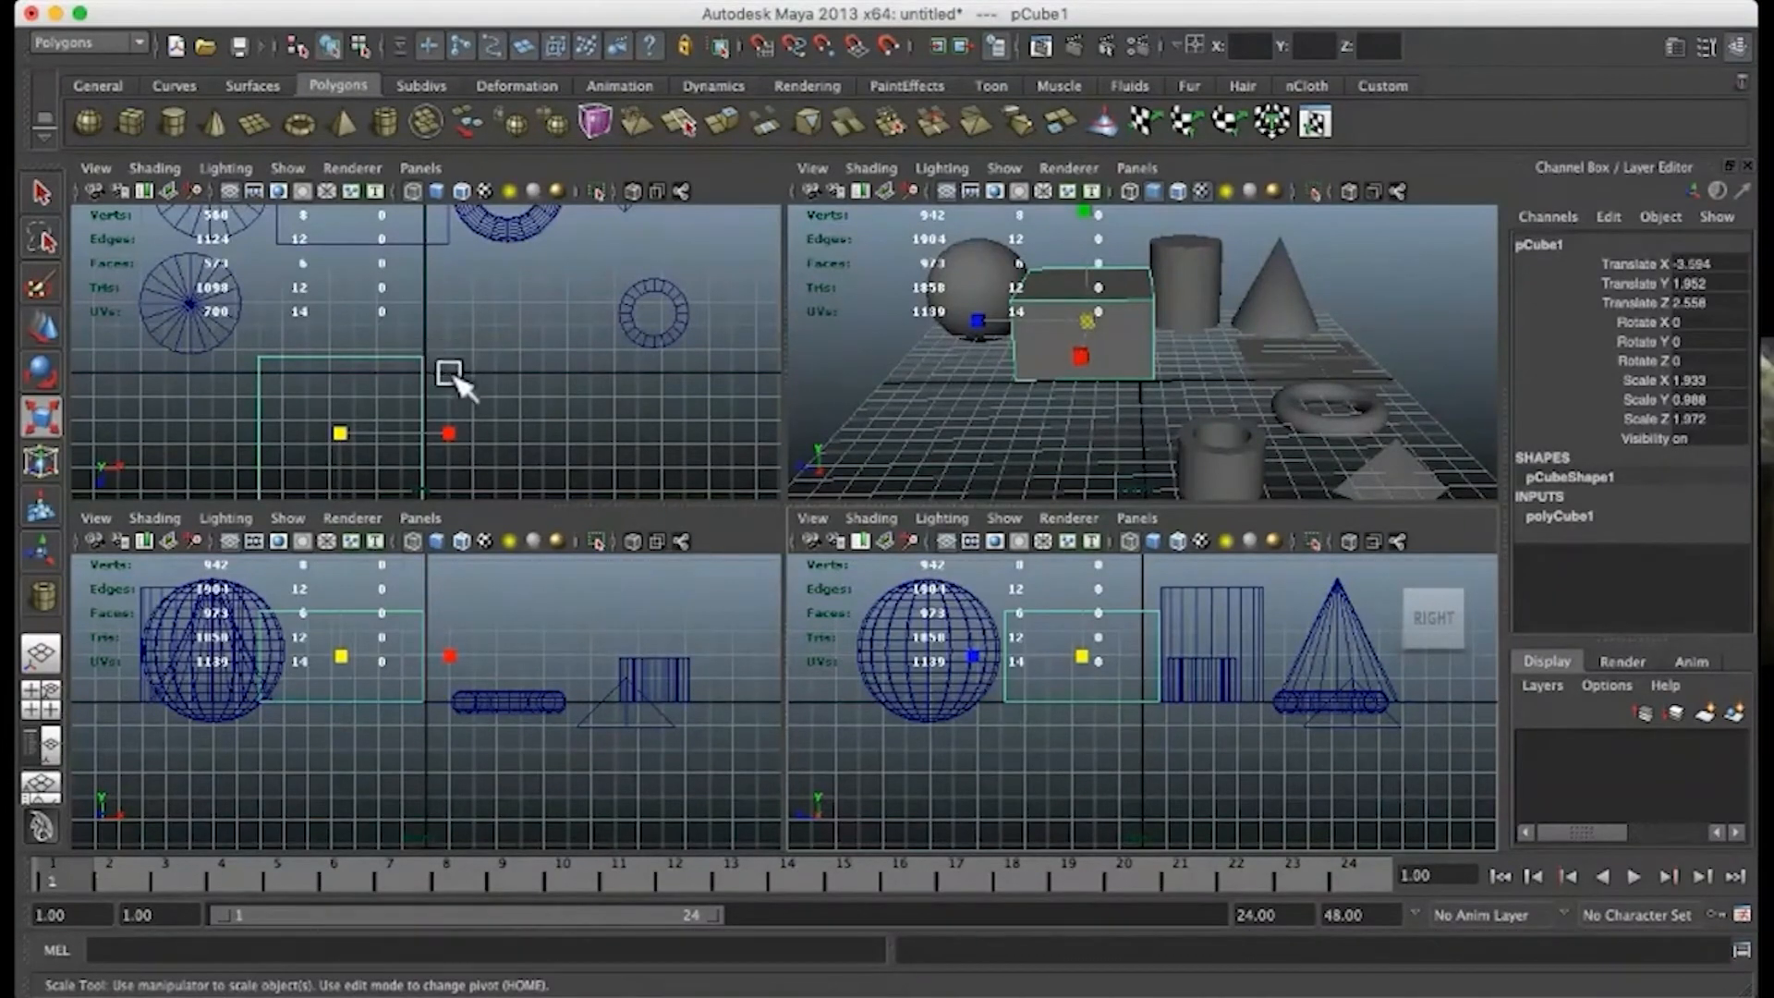
middle_click(480, 312)
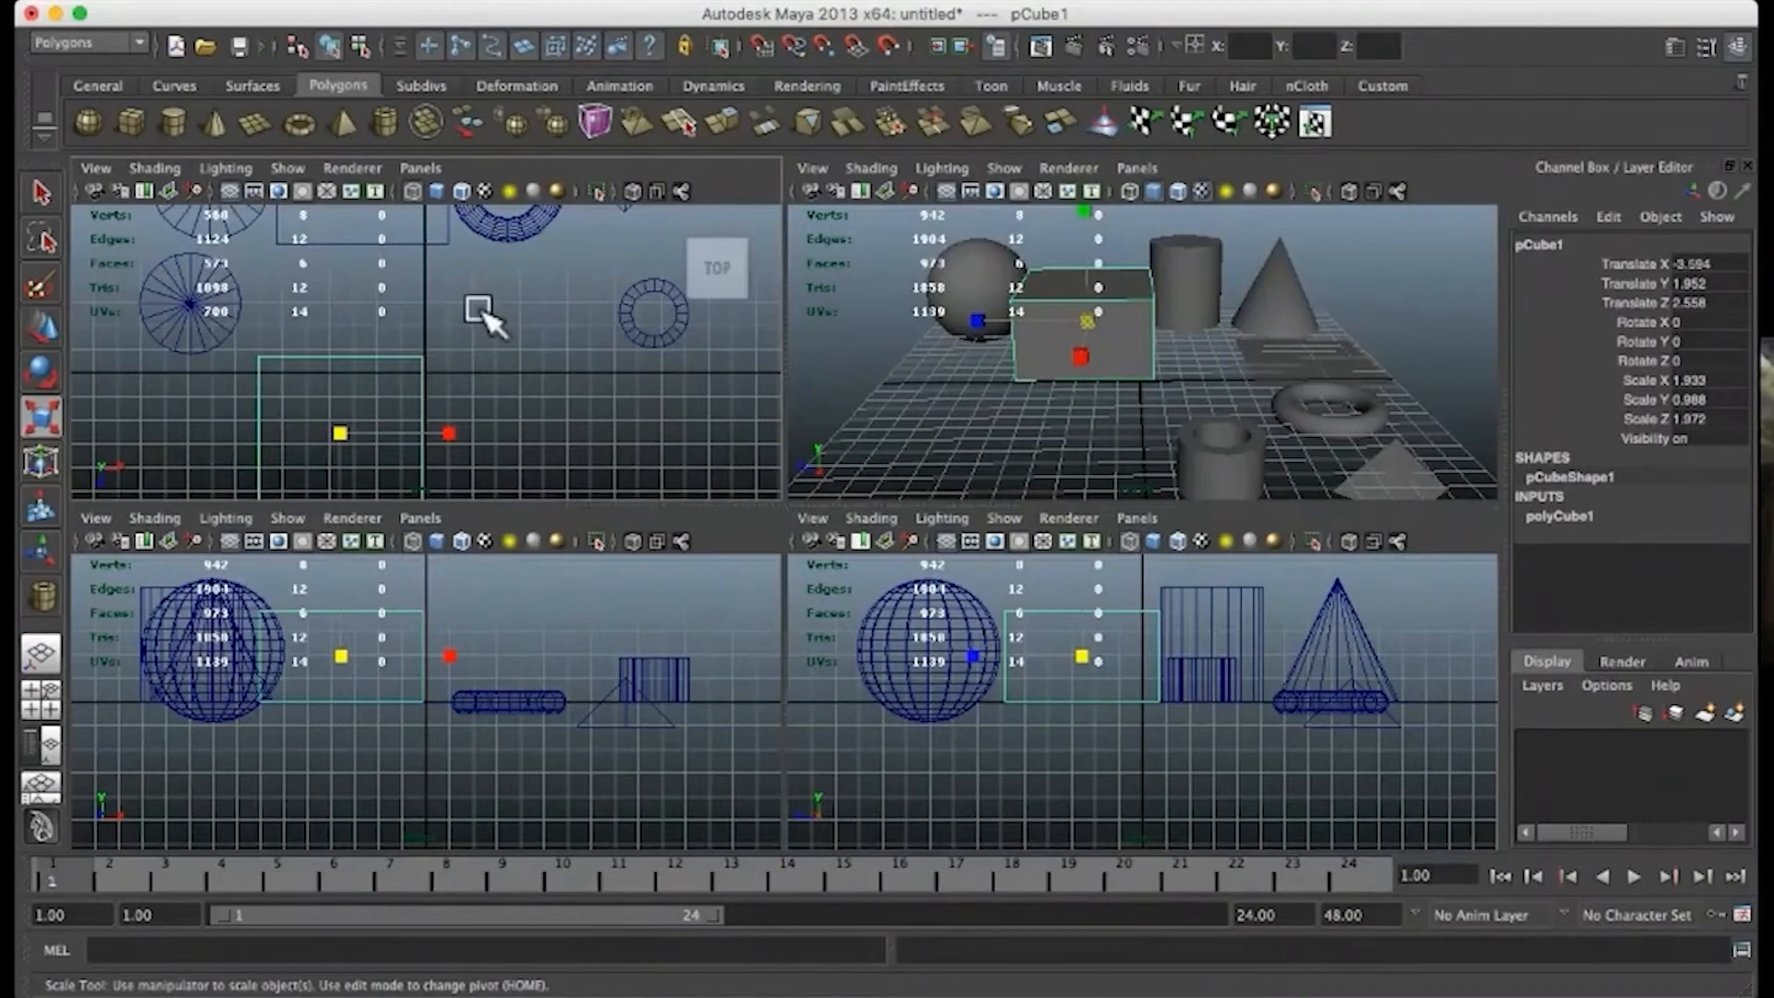
alt+middle_drag(481, 312, 412, 301)
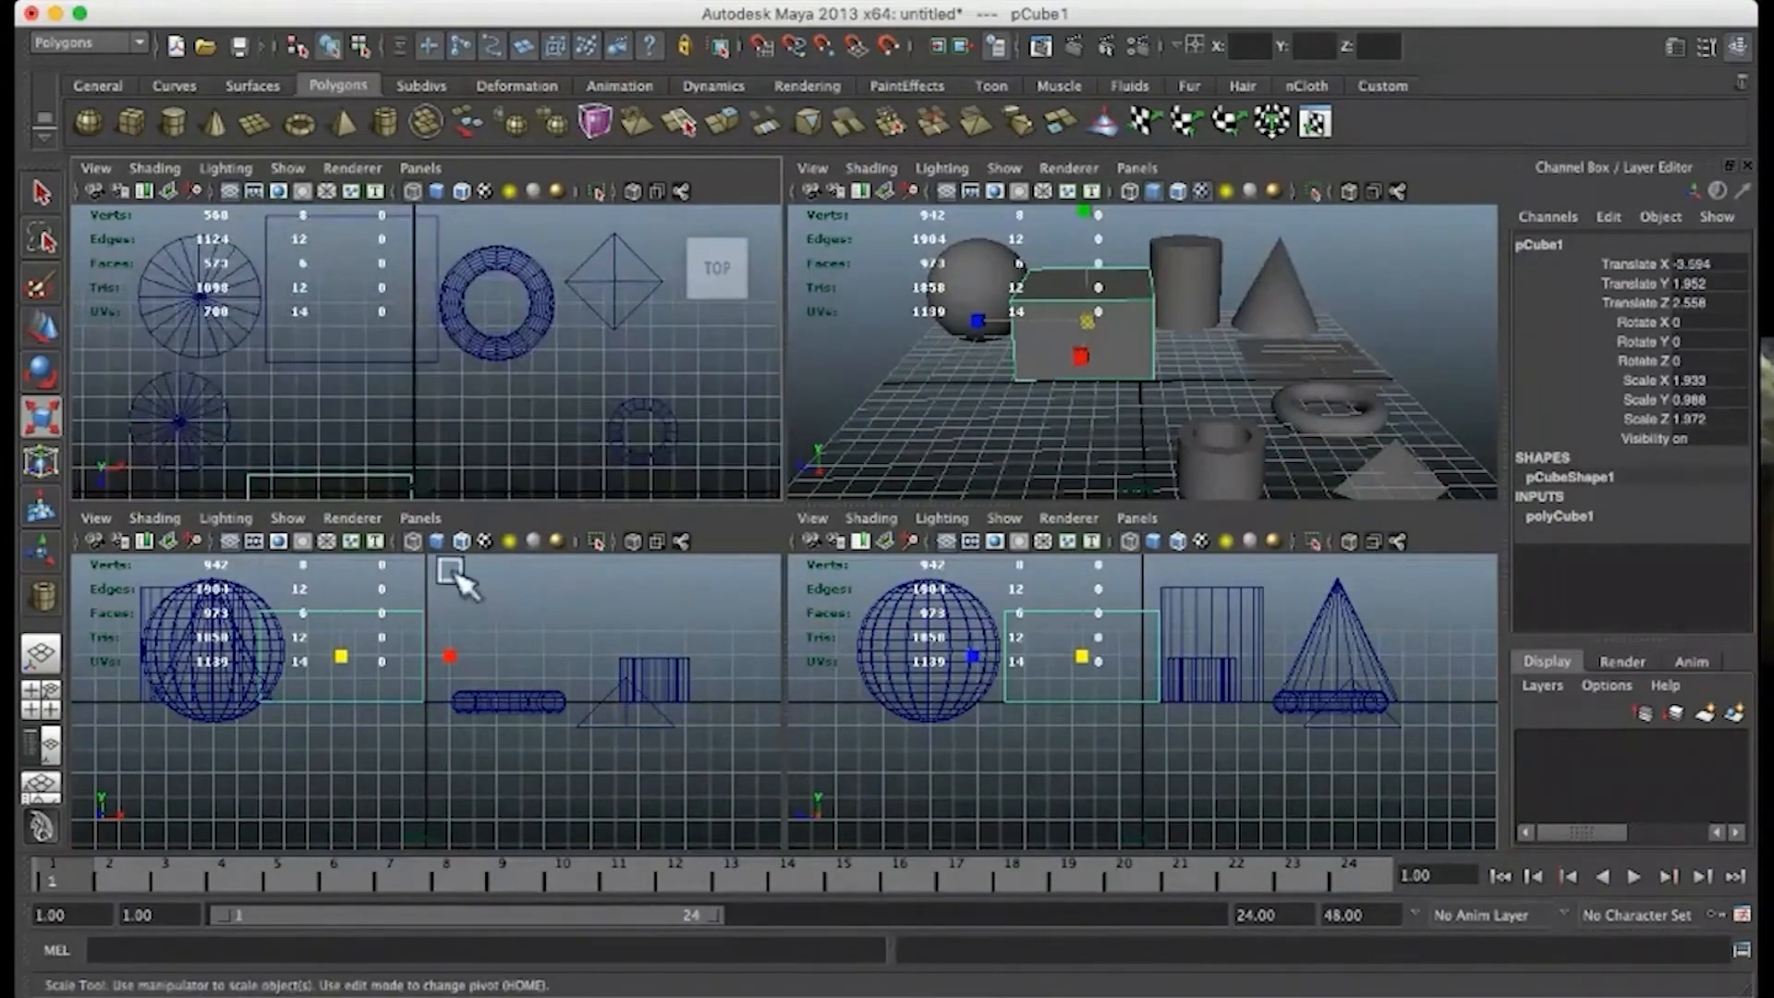
alt+middle_drag(490, 656, 420, 773)
alt+middle_drag(1284, 670, 1290, 779)
click(915, 732)
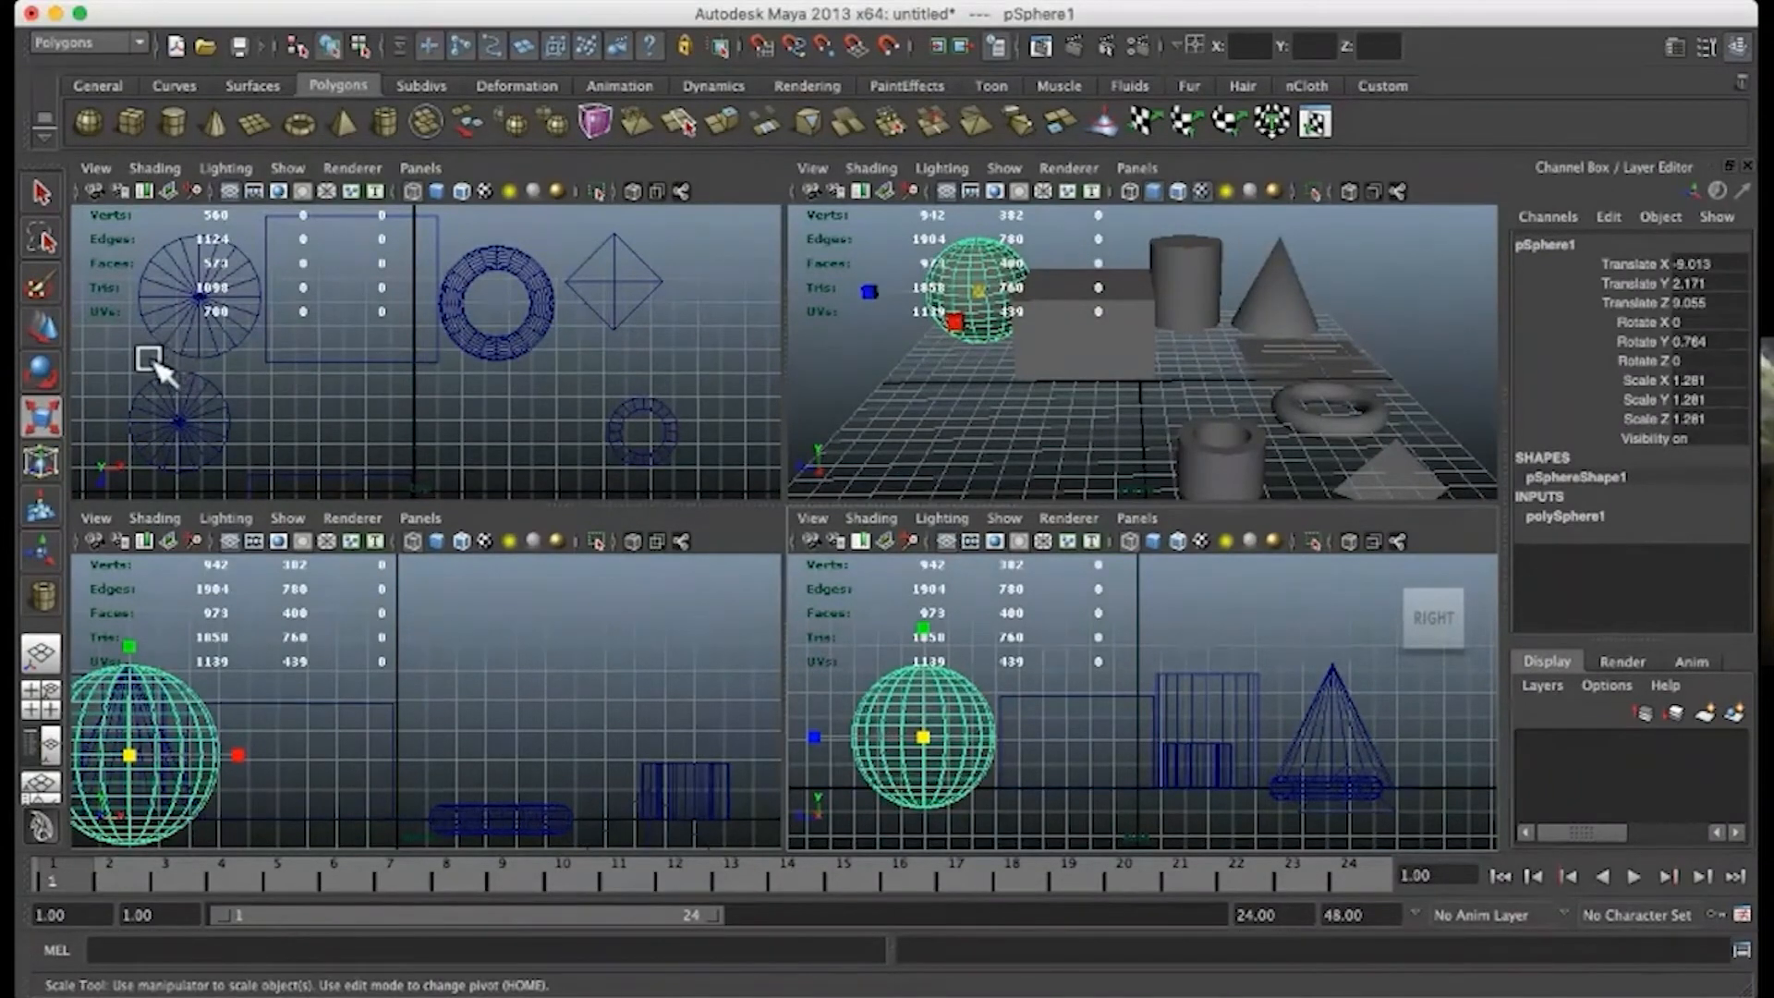
Step: Select the cone in the top view and move it to about X 1.433 and Z -6.624
click(196, 334)
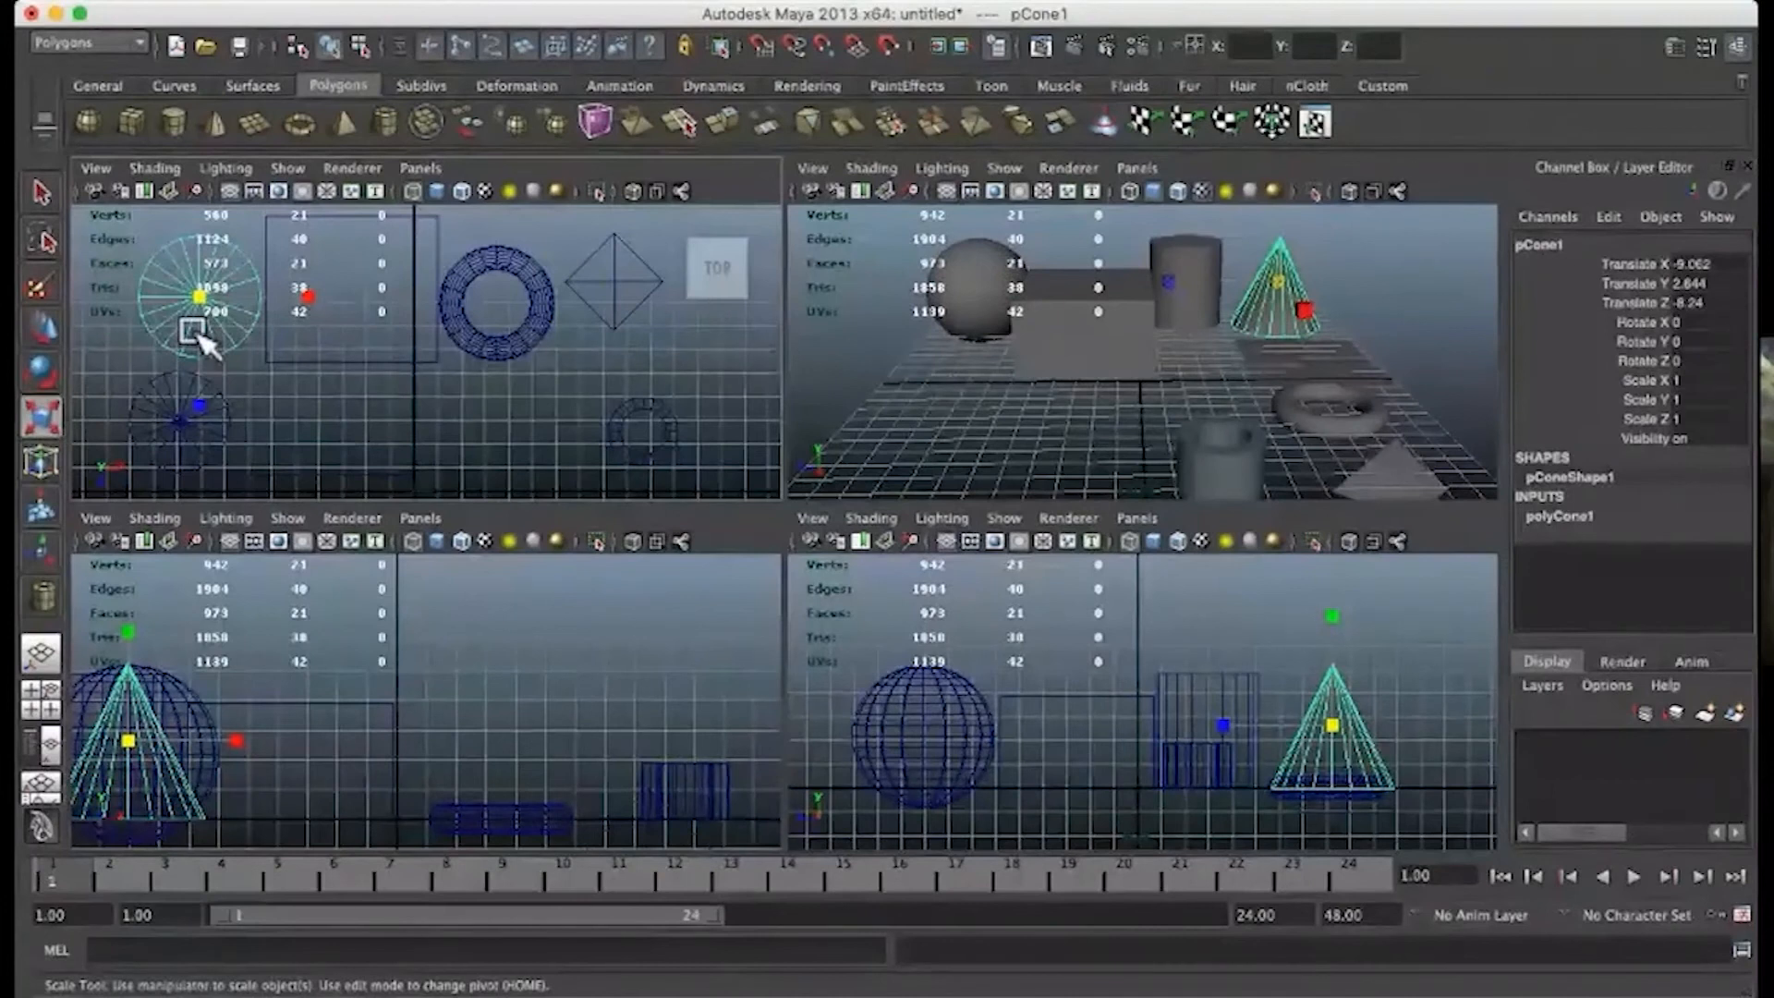
key(w)
drag(298, 305, 534, 427)
drag(466, 441, 517, 310)
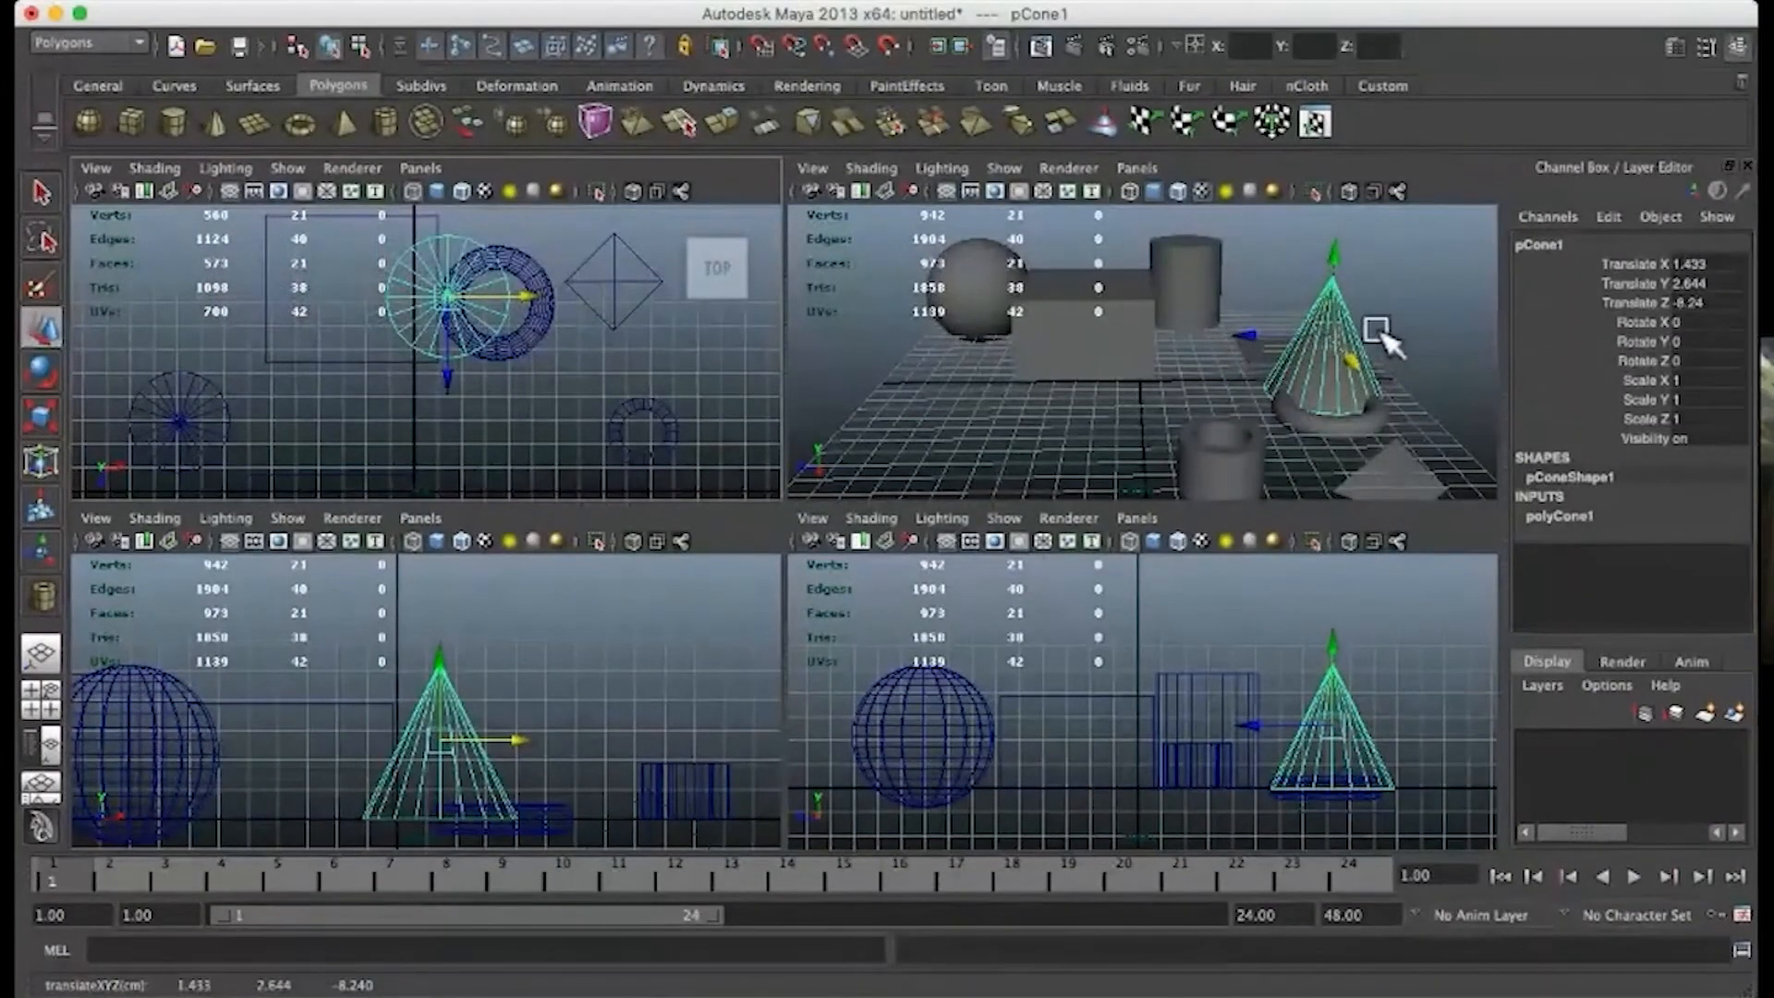
middle_drag(1255, 339, 1152, 384)
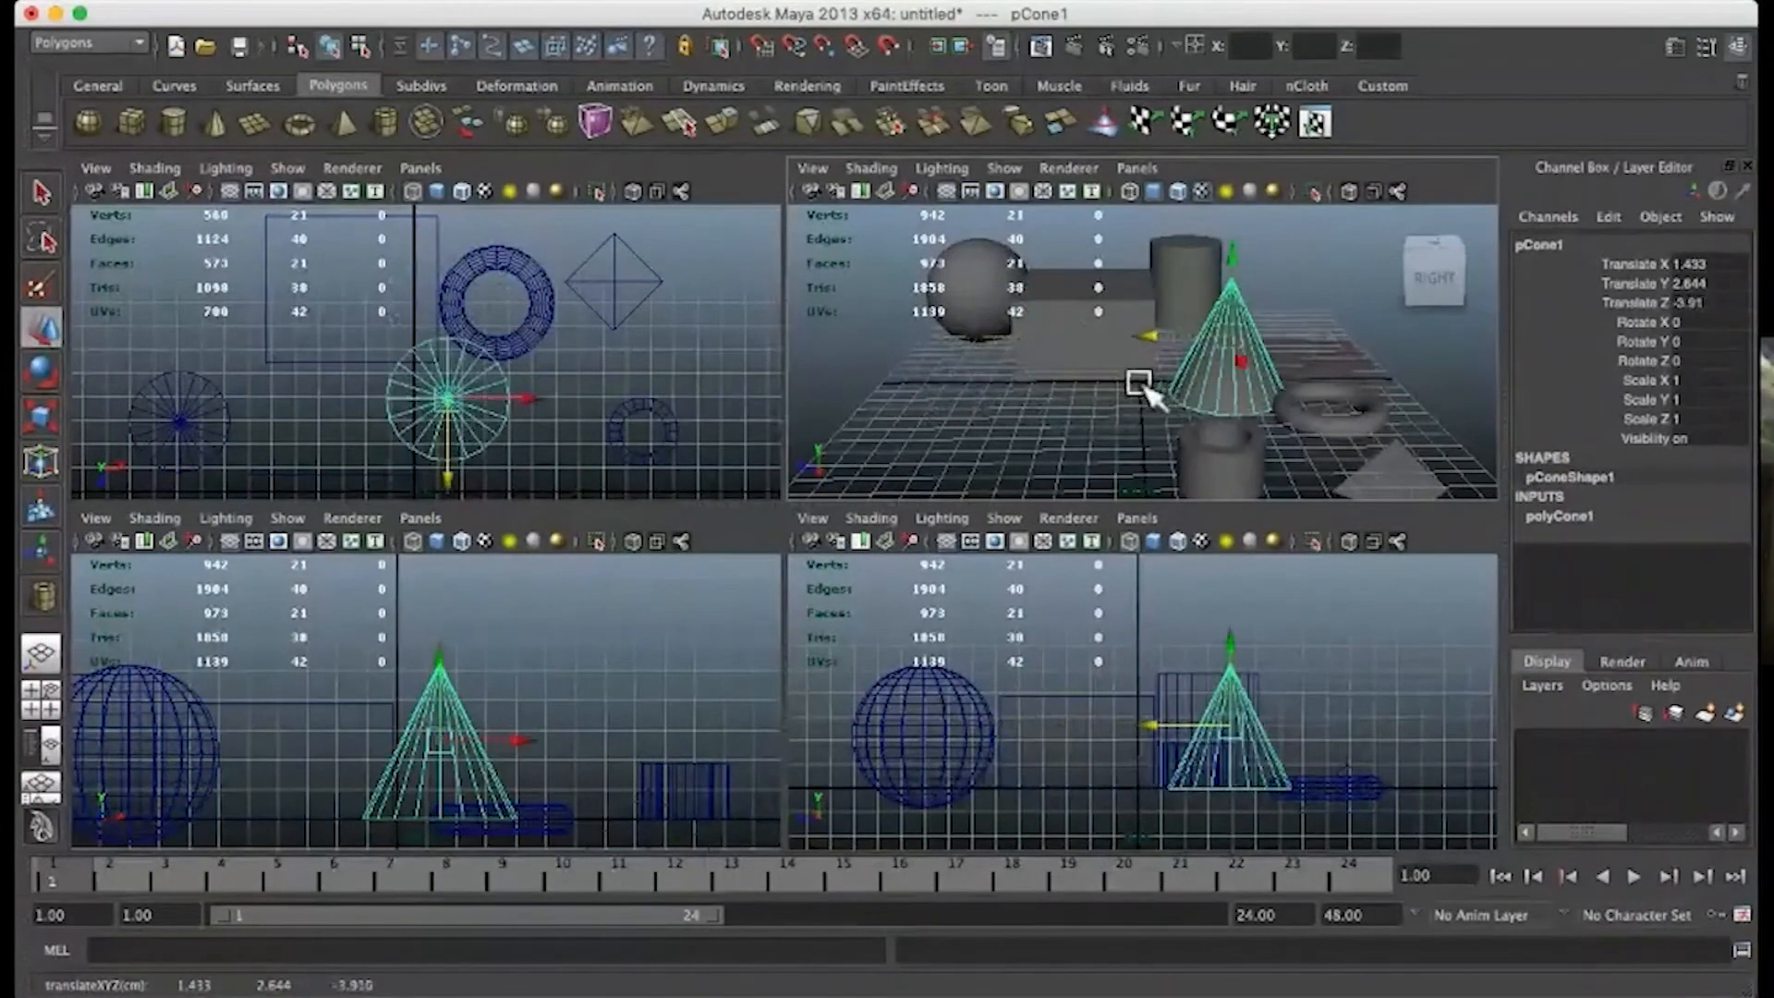
drag(455, 480, 452, 421)
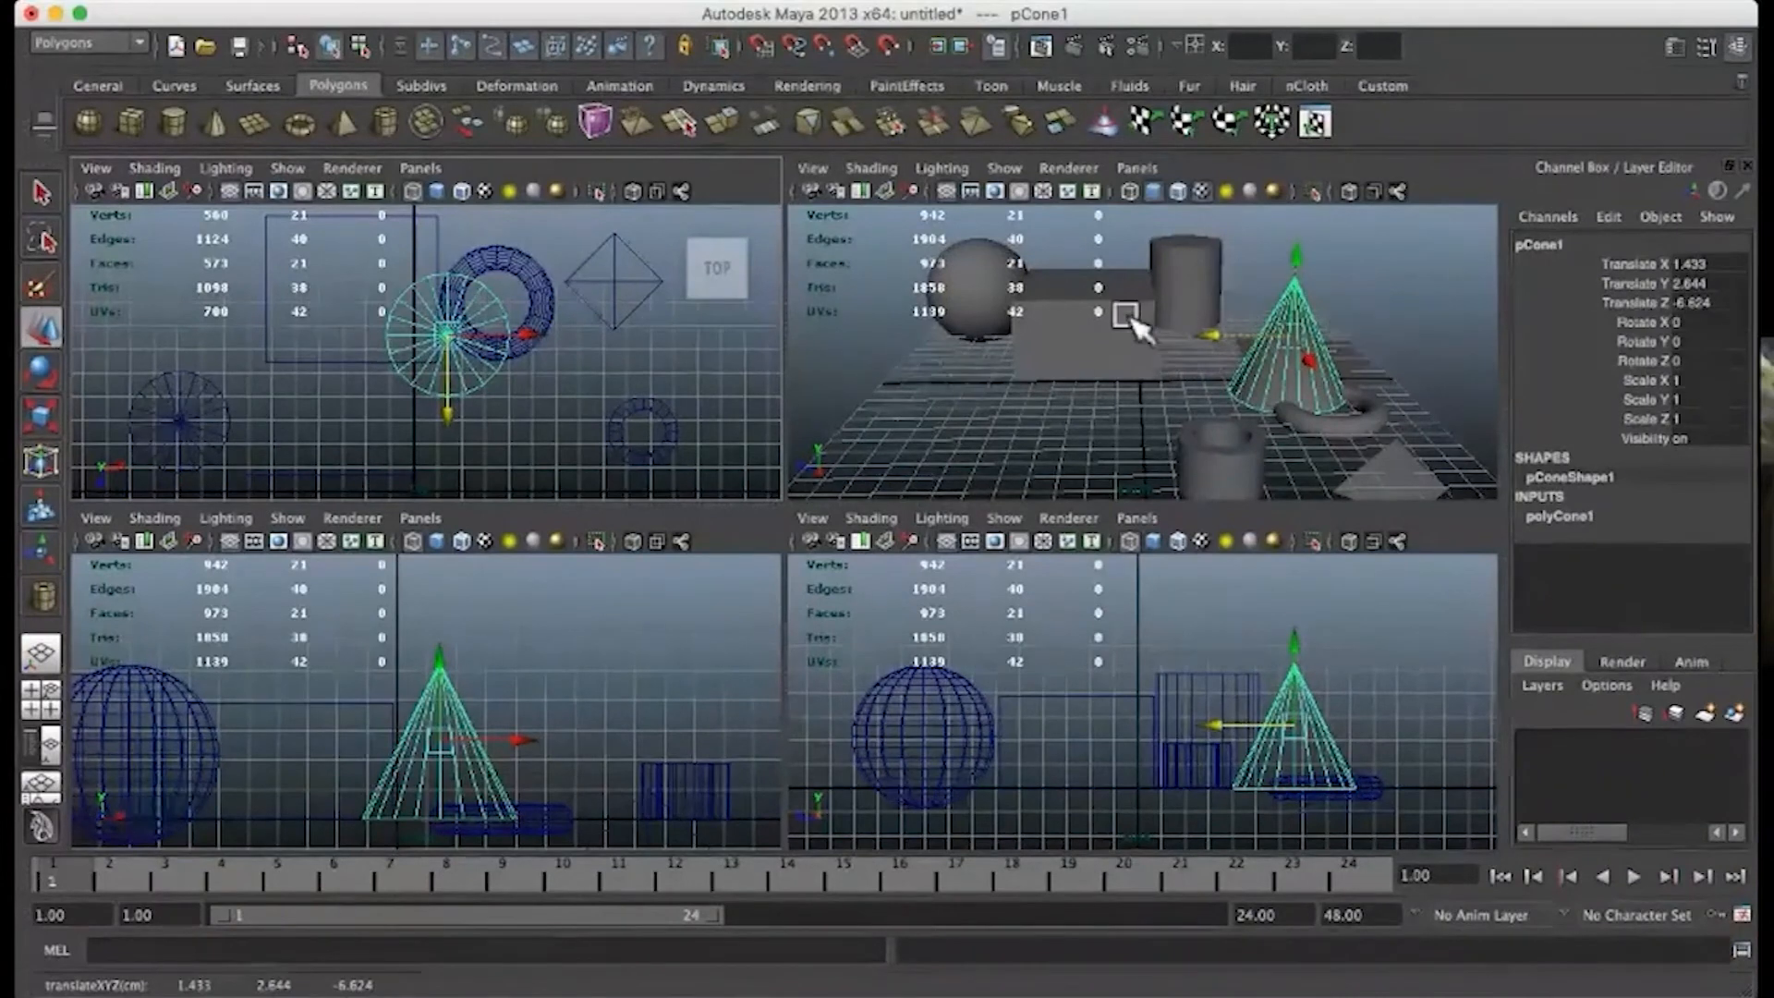
Step: Move the cone along Z to about -6.003 in the top view
alt+drag(1140, 324, 1057, 407)
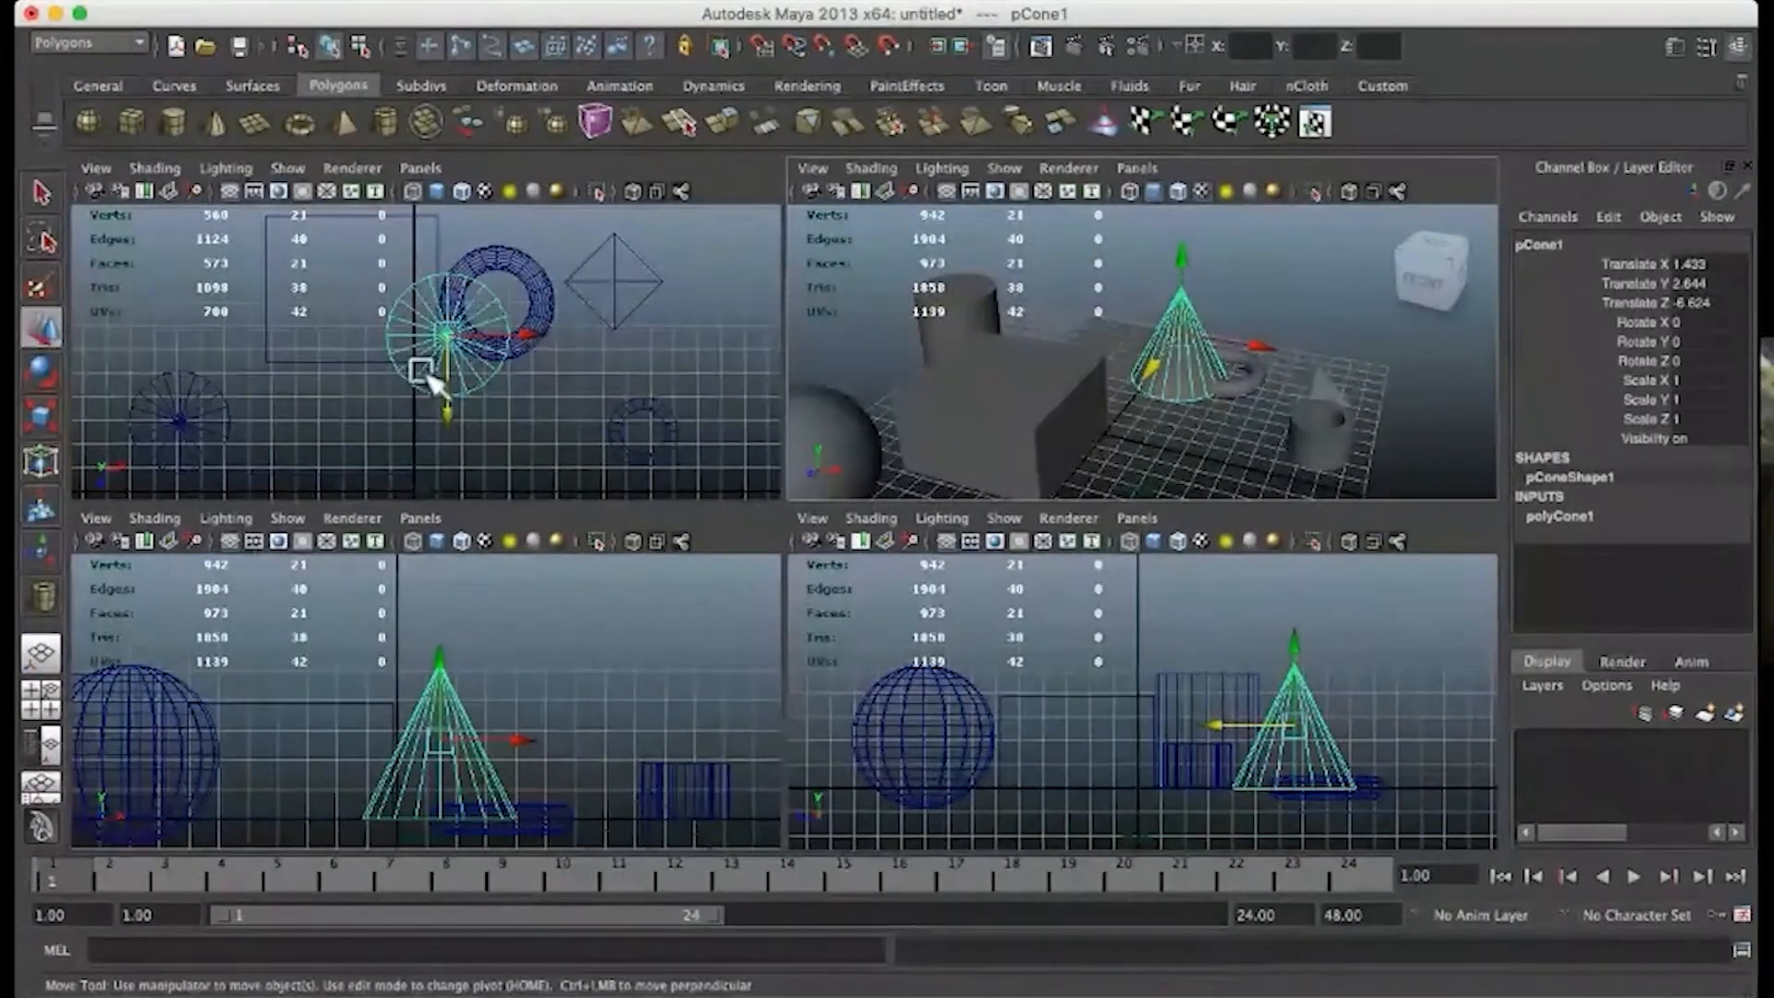
alt+drag(420, 374, 374, 434)
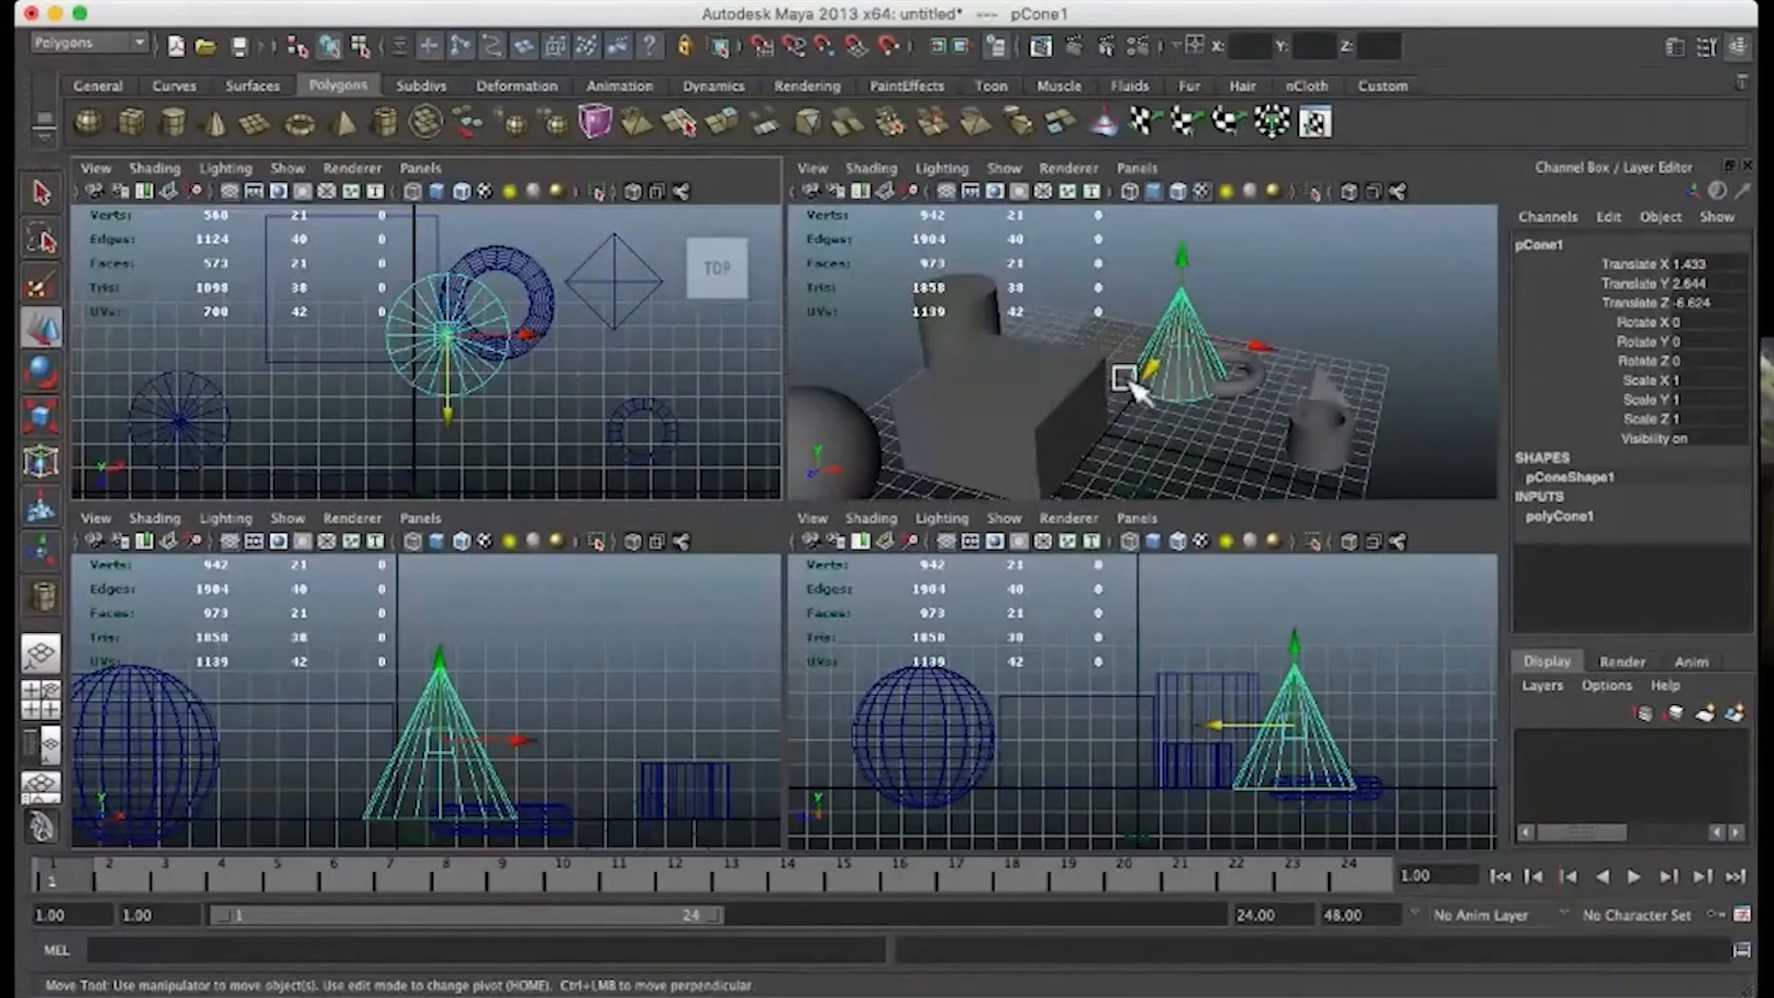
alt+drag(1160, 389, 1124, 421)
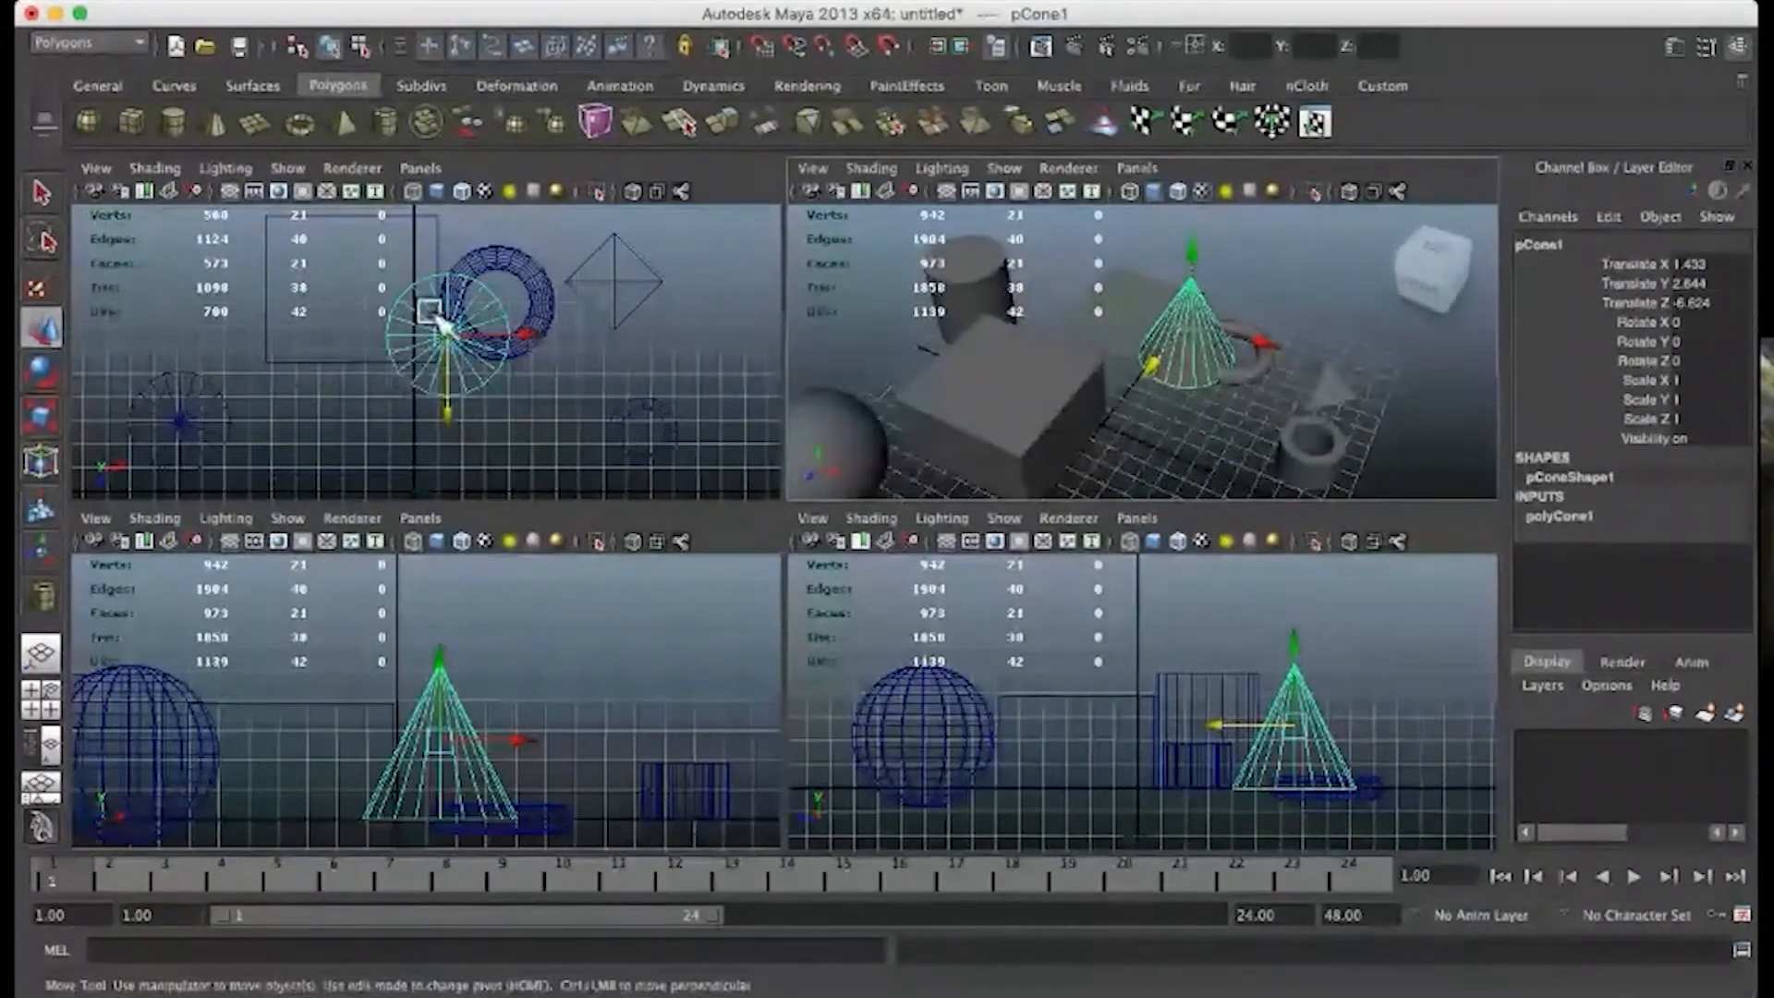
mouse_move(449, 415)
mouse_down()
mouse_move(450, 375)
mouse_move(448, 434)
mouse_up()
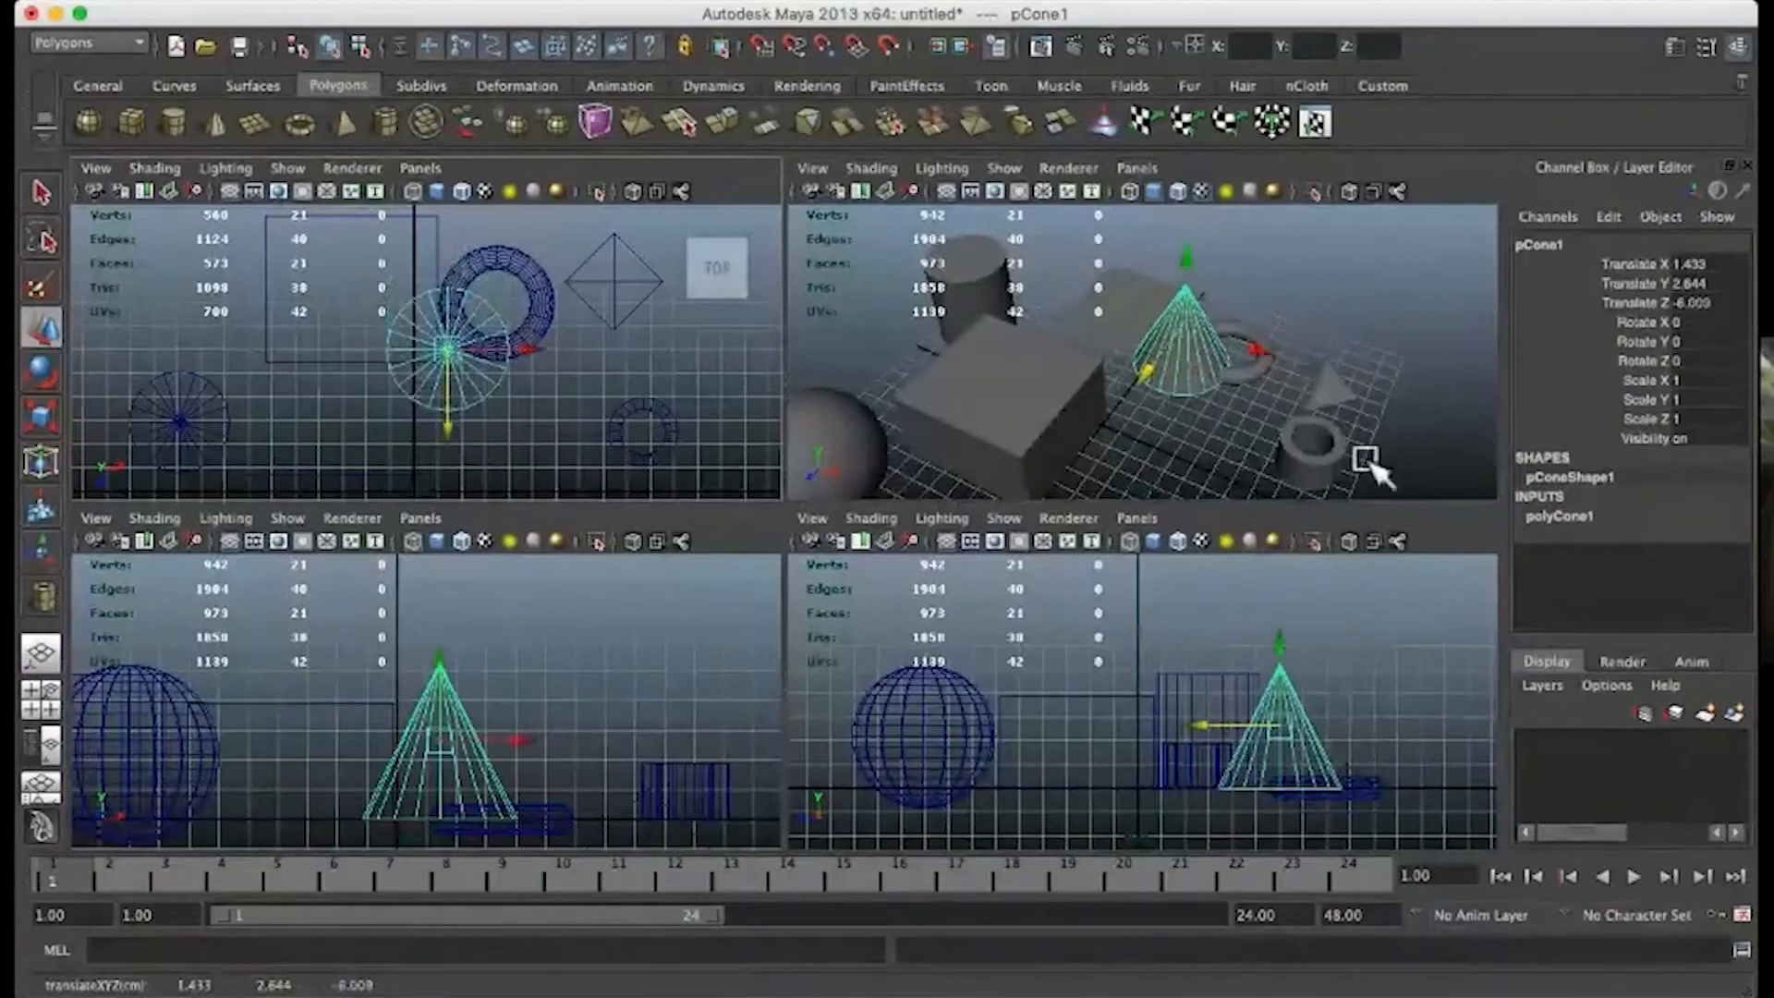
Step: Move the cone along X to about -0.462 and along Z to about -4.064
alt+drag(1186, 388, 1279, 341)
click(1129, 360)
drag(1158, 371, 947, 348)
click(1220, 312)
drag(1277, 277, 1238, 279)
drag(407, 427, 420, 476)
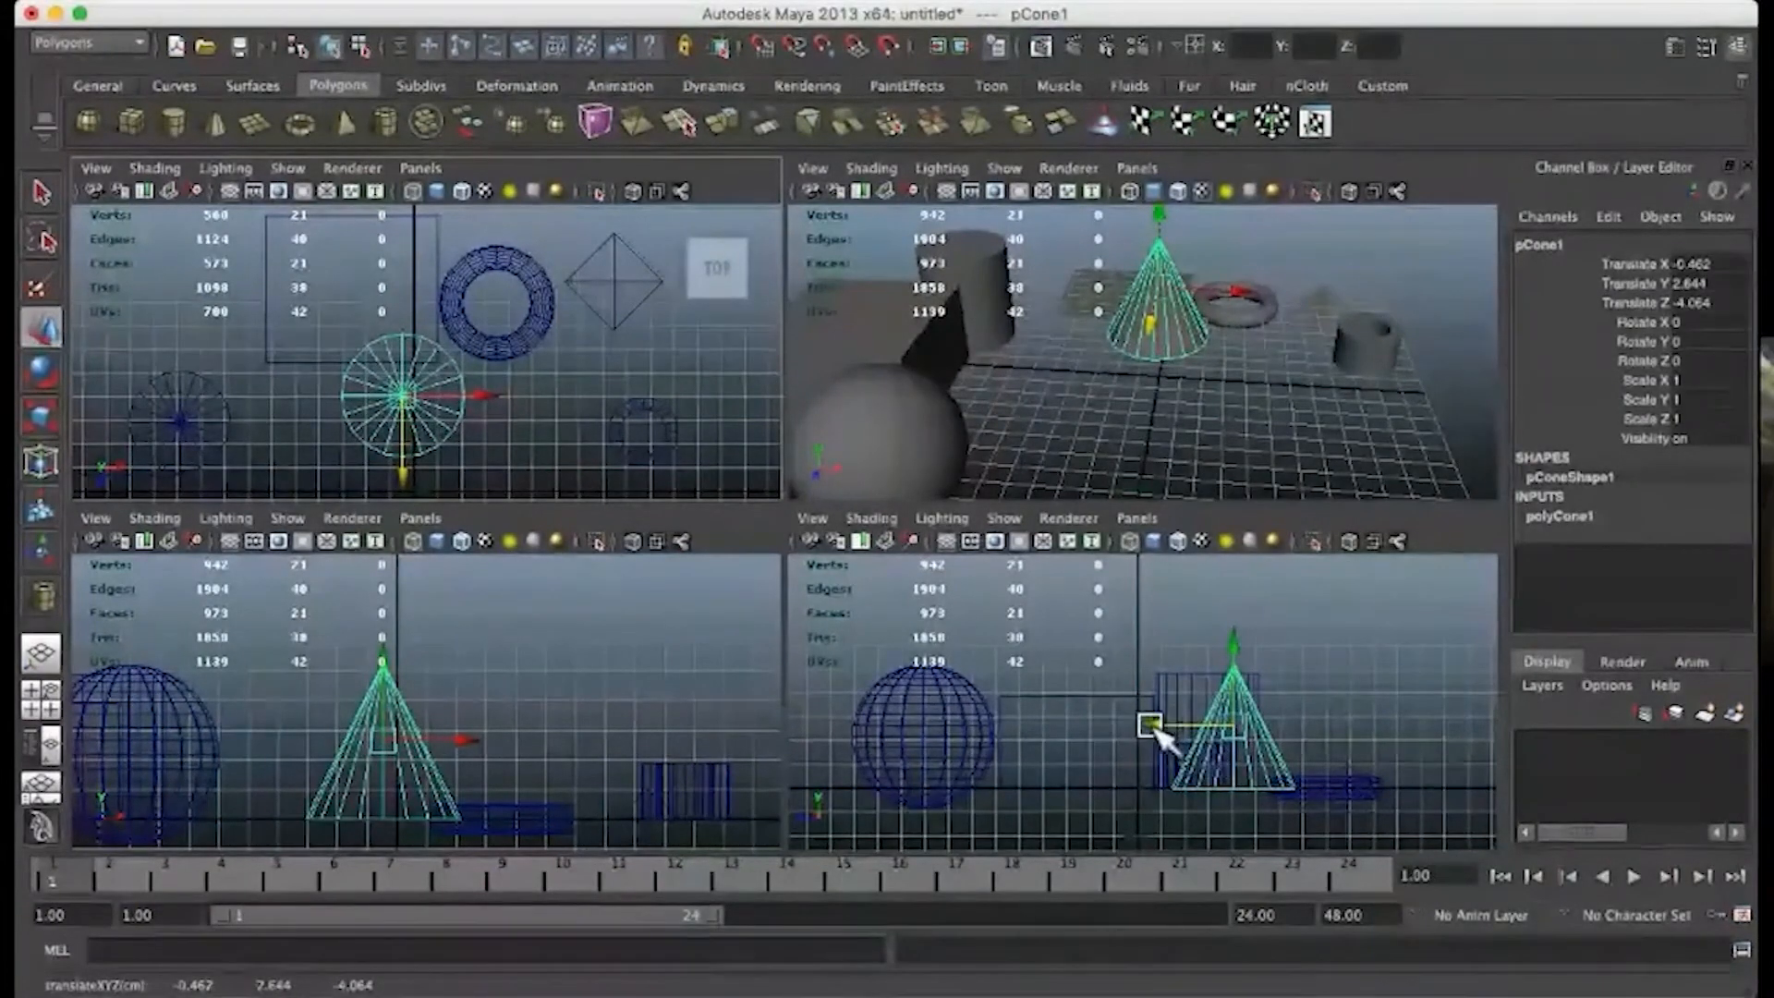
Step: Move the cone along Z to about -2.573, using the side and perspective views
drag(1155, 729, 1255, 760)
click(1222, 663)
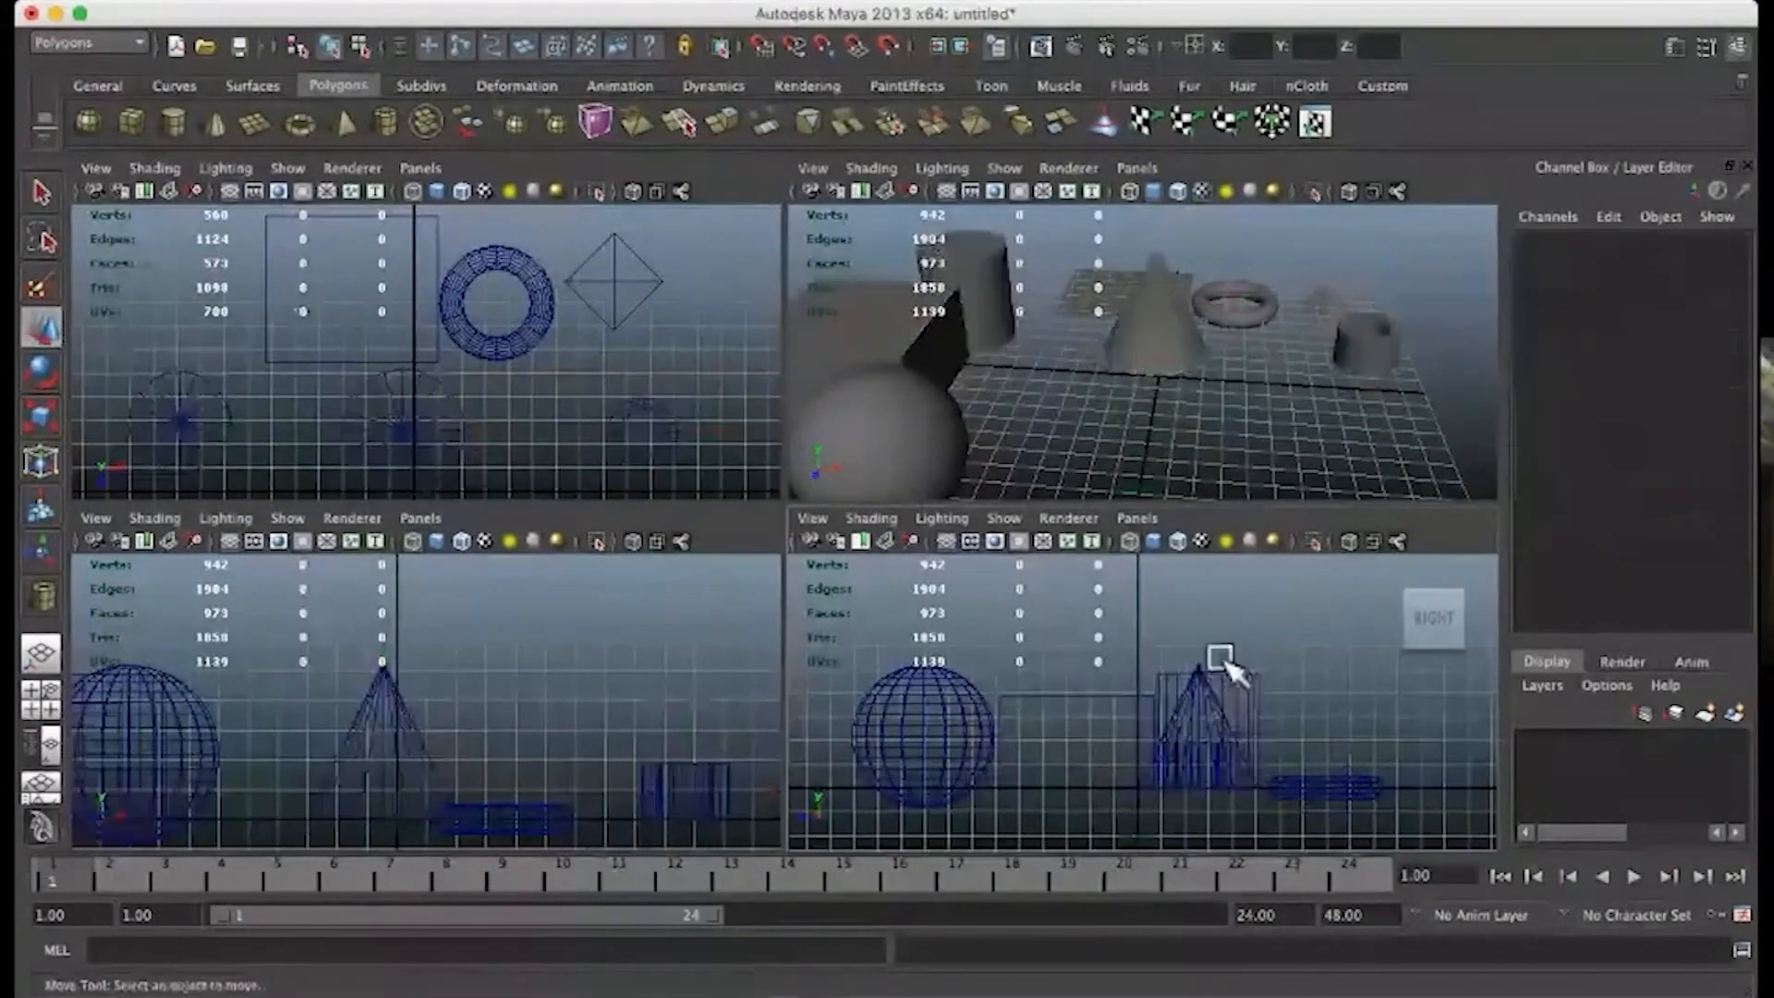
click(1202, 693)
click(397, 725)
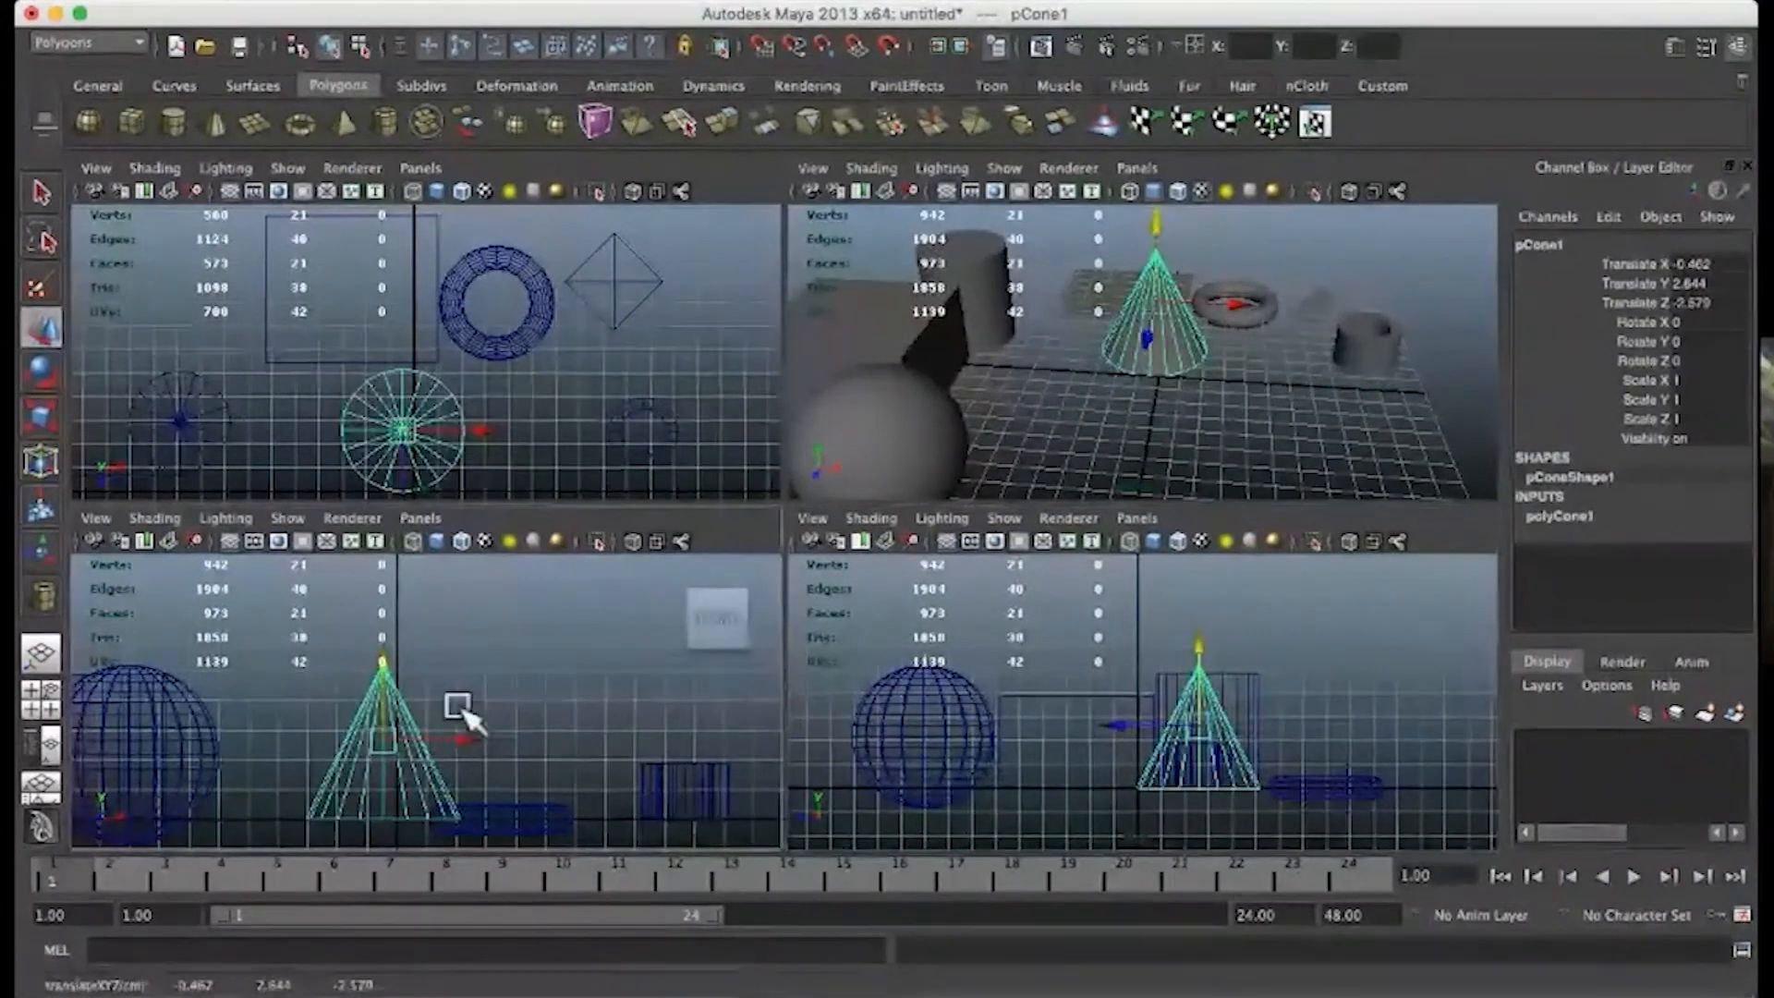
mouse_move(1147, 335)
mouse_down()
mouse_move(1131, 389)
mouse_move(1181, 303)
mouse_move(1166, 333)
mouse_up()
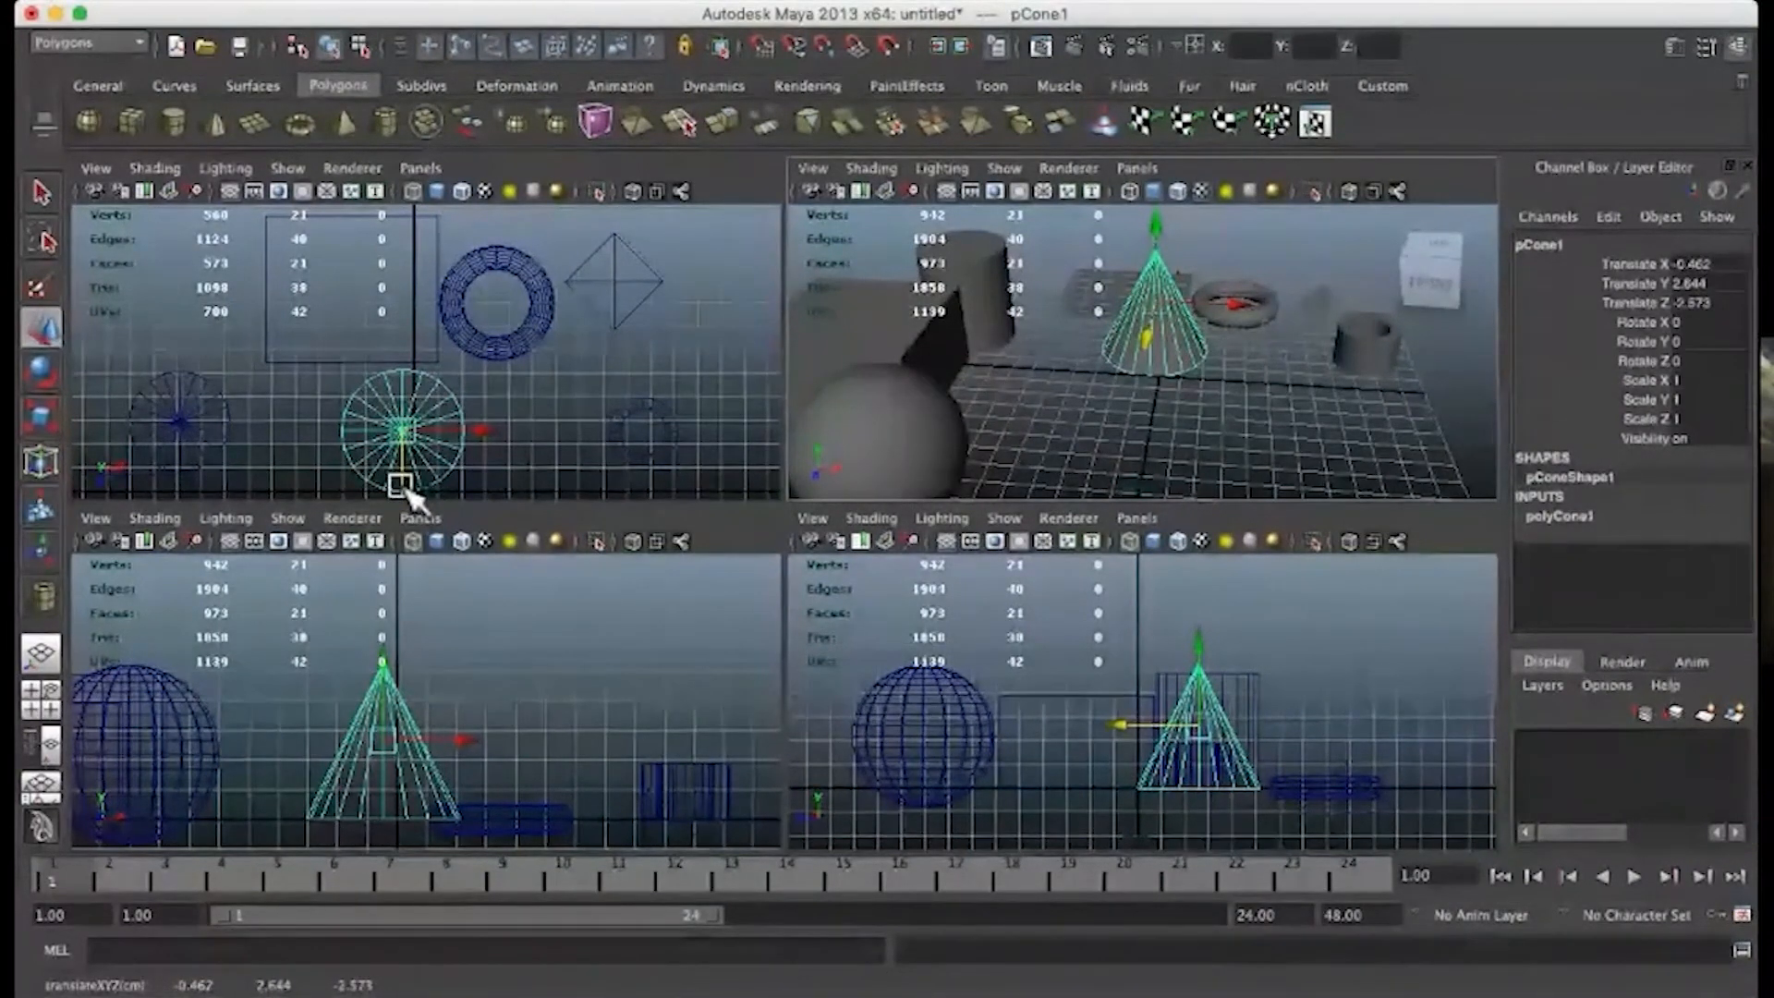
Step: Shift the cone back and forth along Z in the top view, and place it at about X 0.33 and Z -1.274
scroll(483, 467, up, 2)
scroll(484, 468, down, 3)
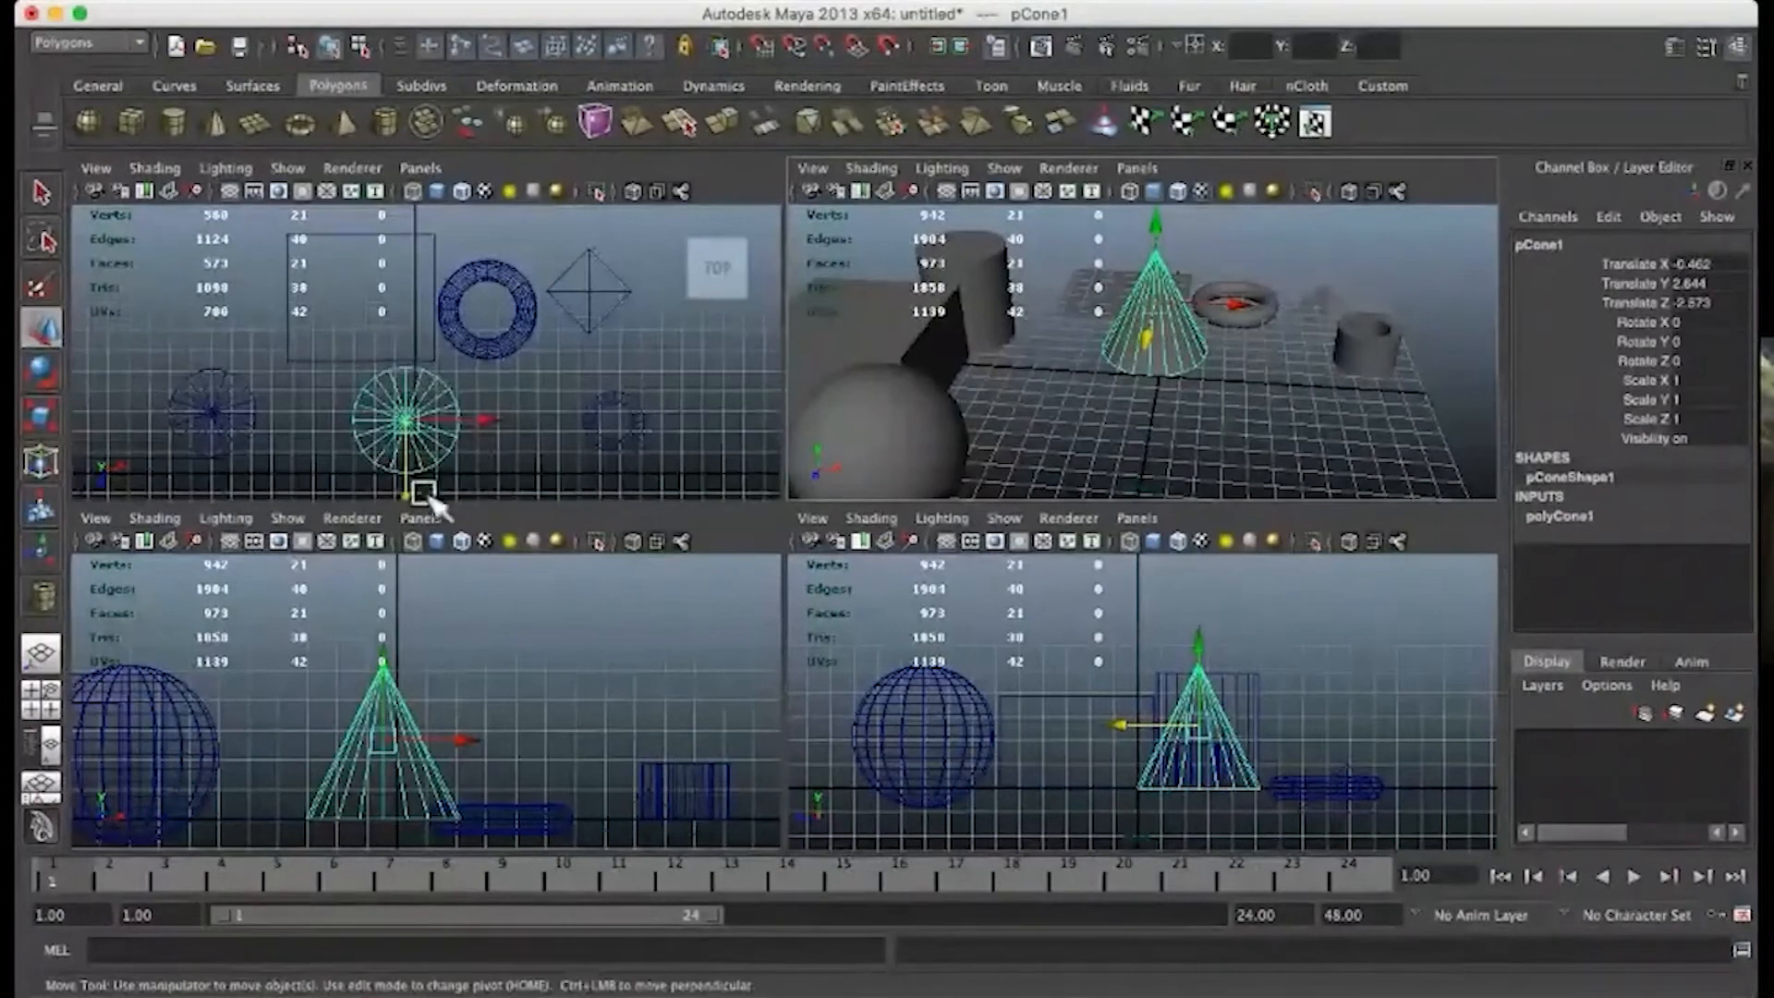
drag(407, 496, 413, 418)
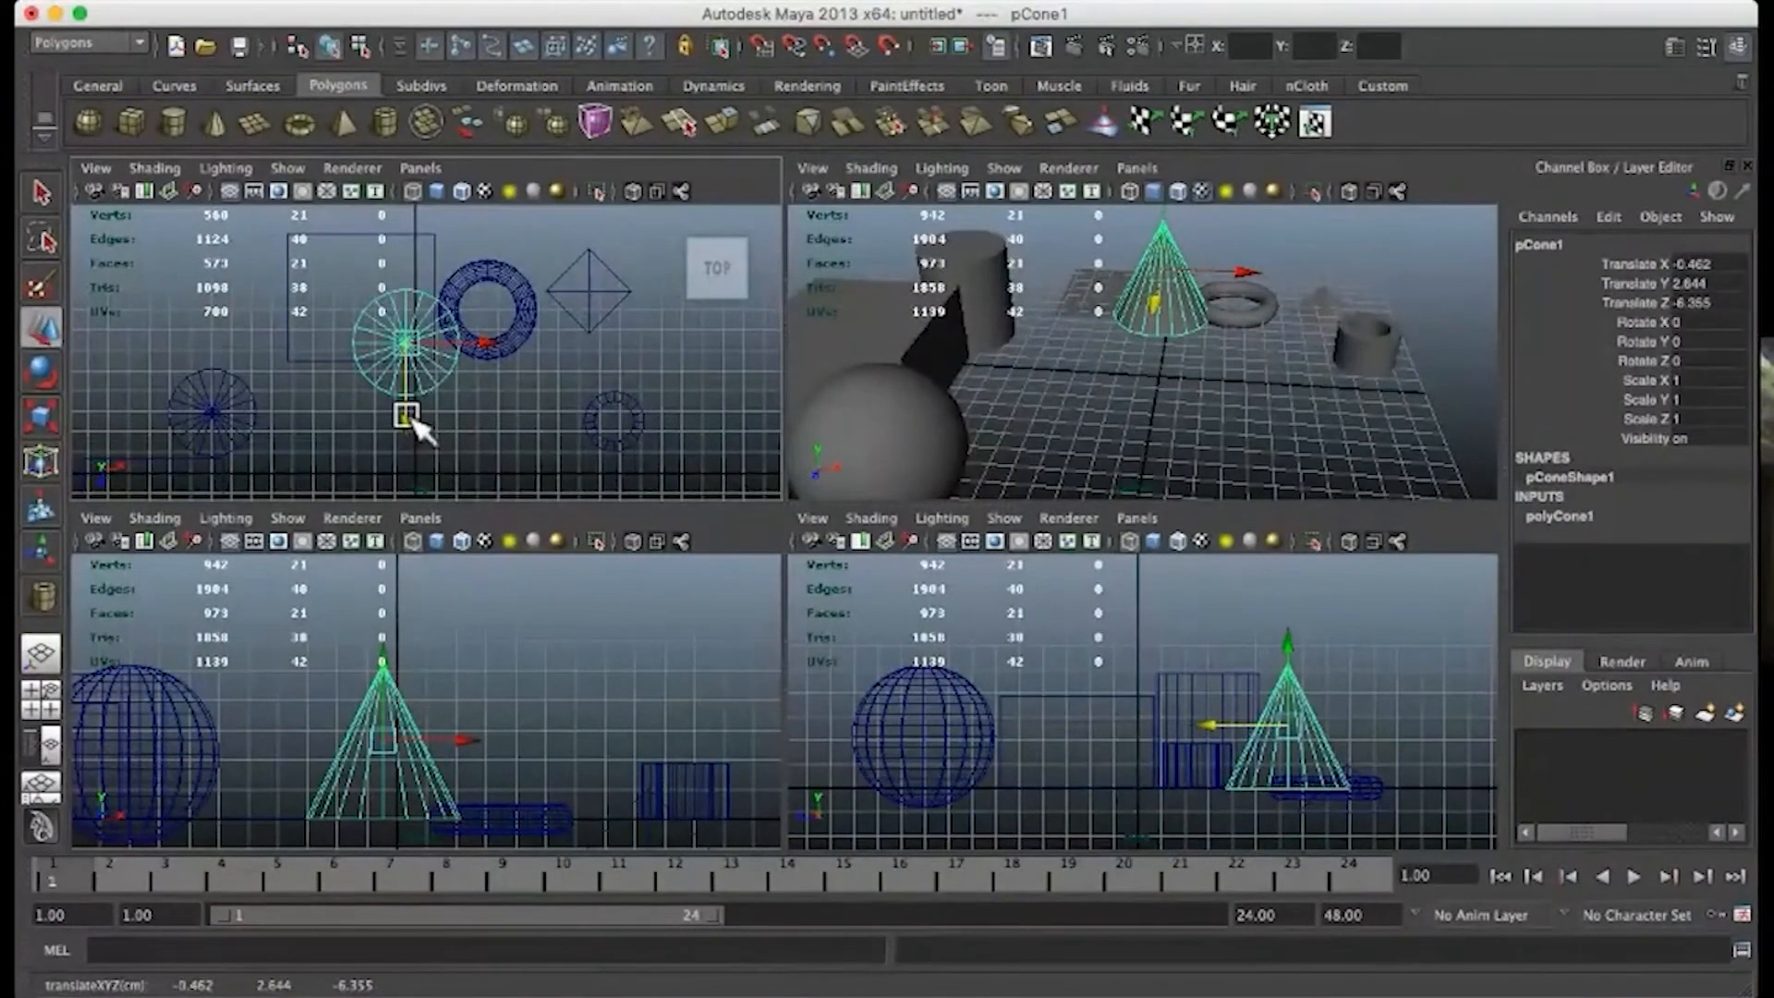
drag(413, 427, 408, 503)
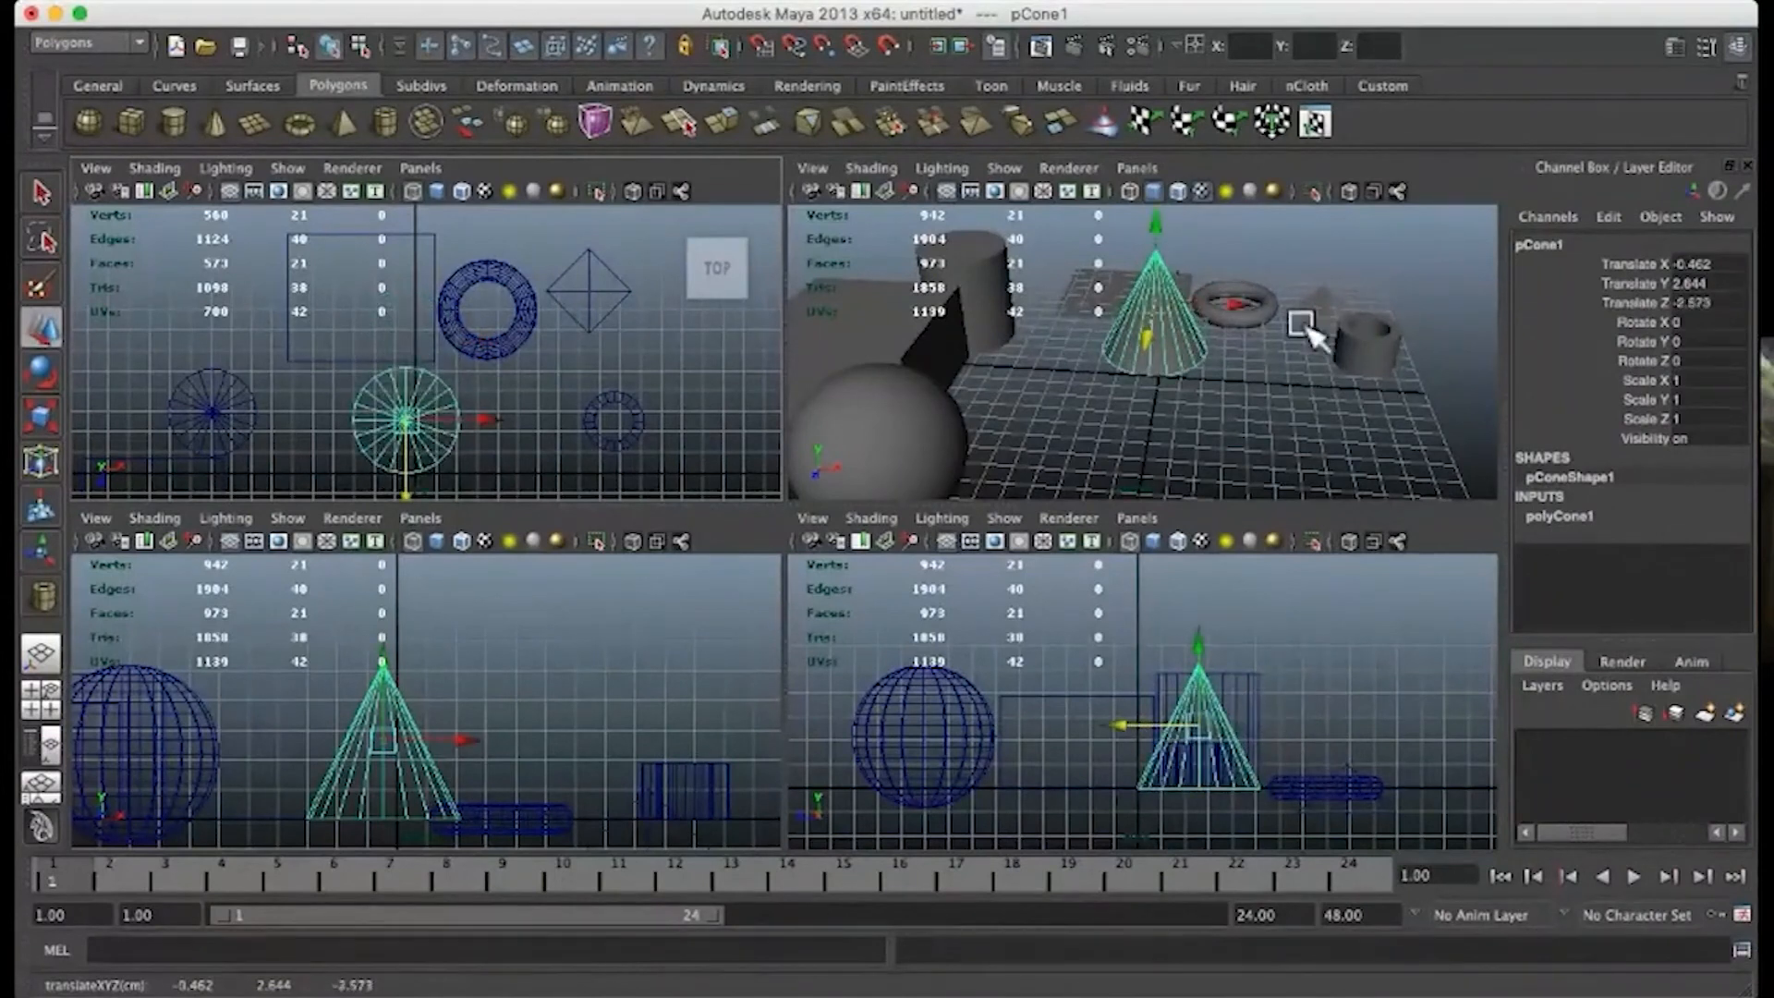
drag(1238, 307, 1169, 357)
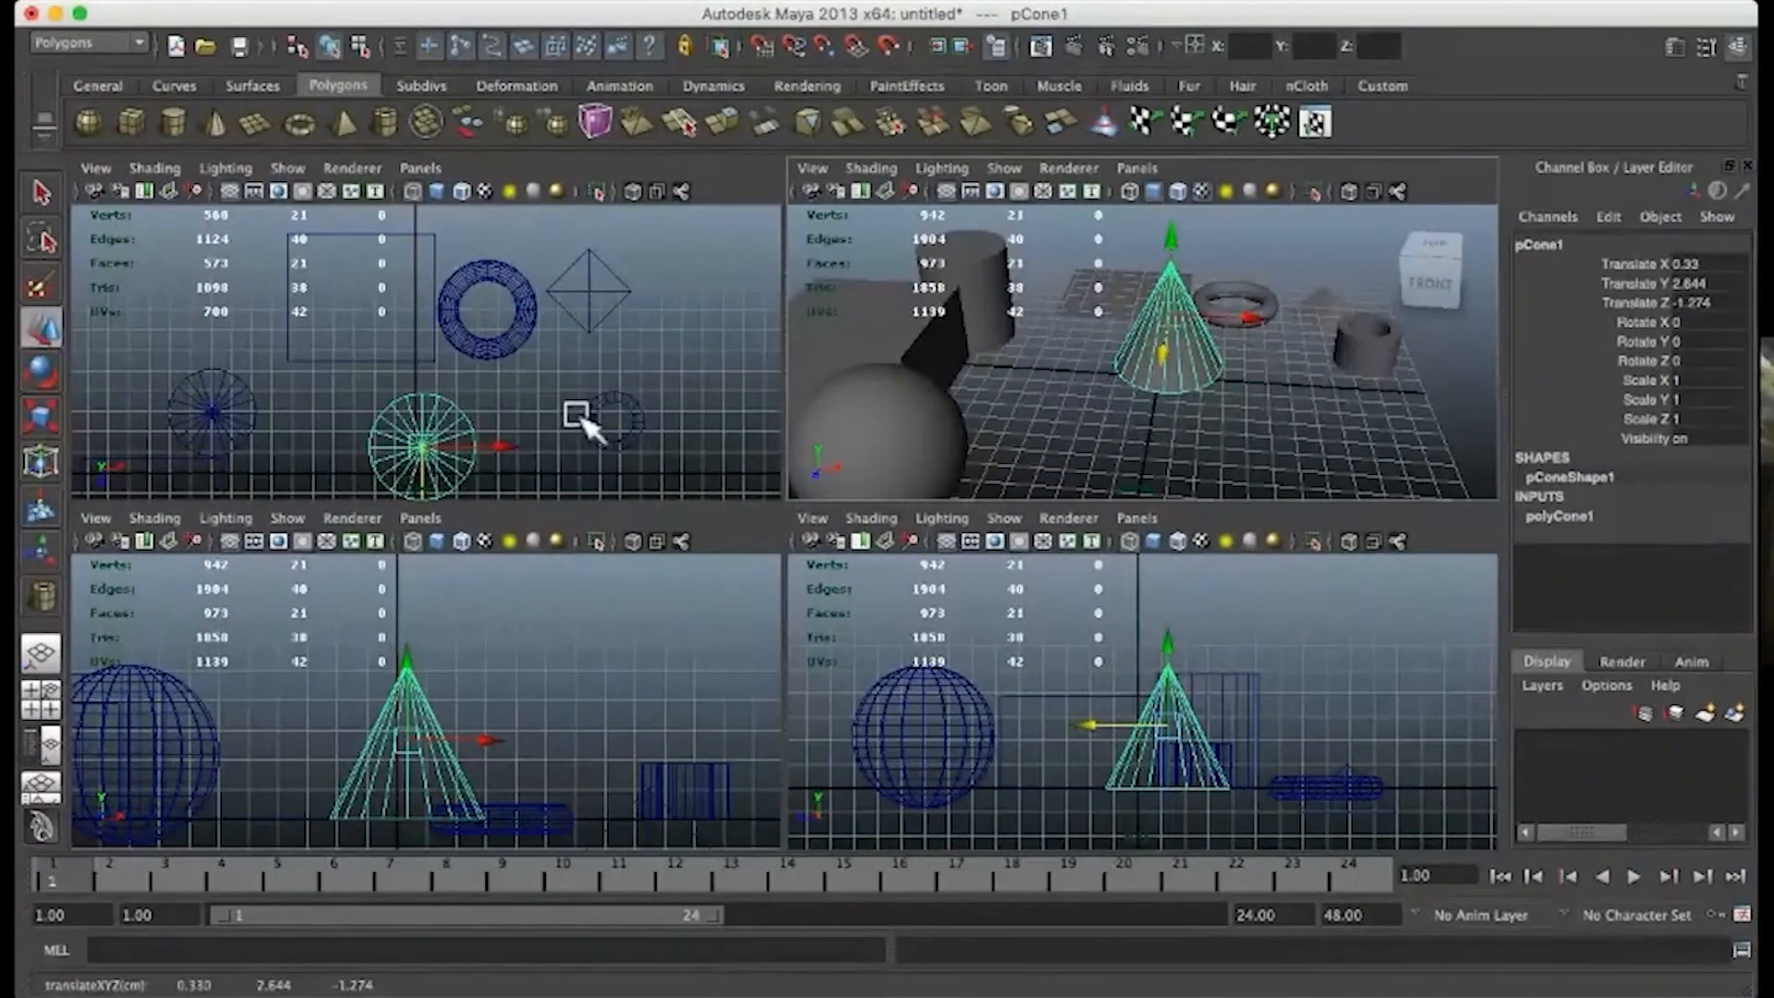
Step: Maximize the top view and the front view in turn, restoring the four-view layout after each
click(467, 421)
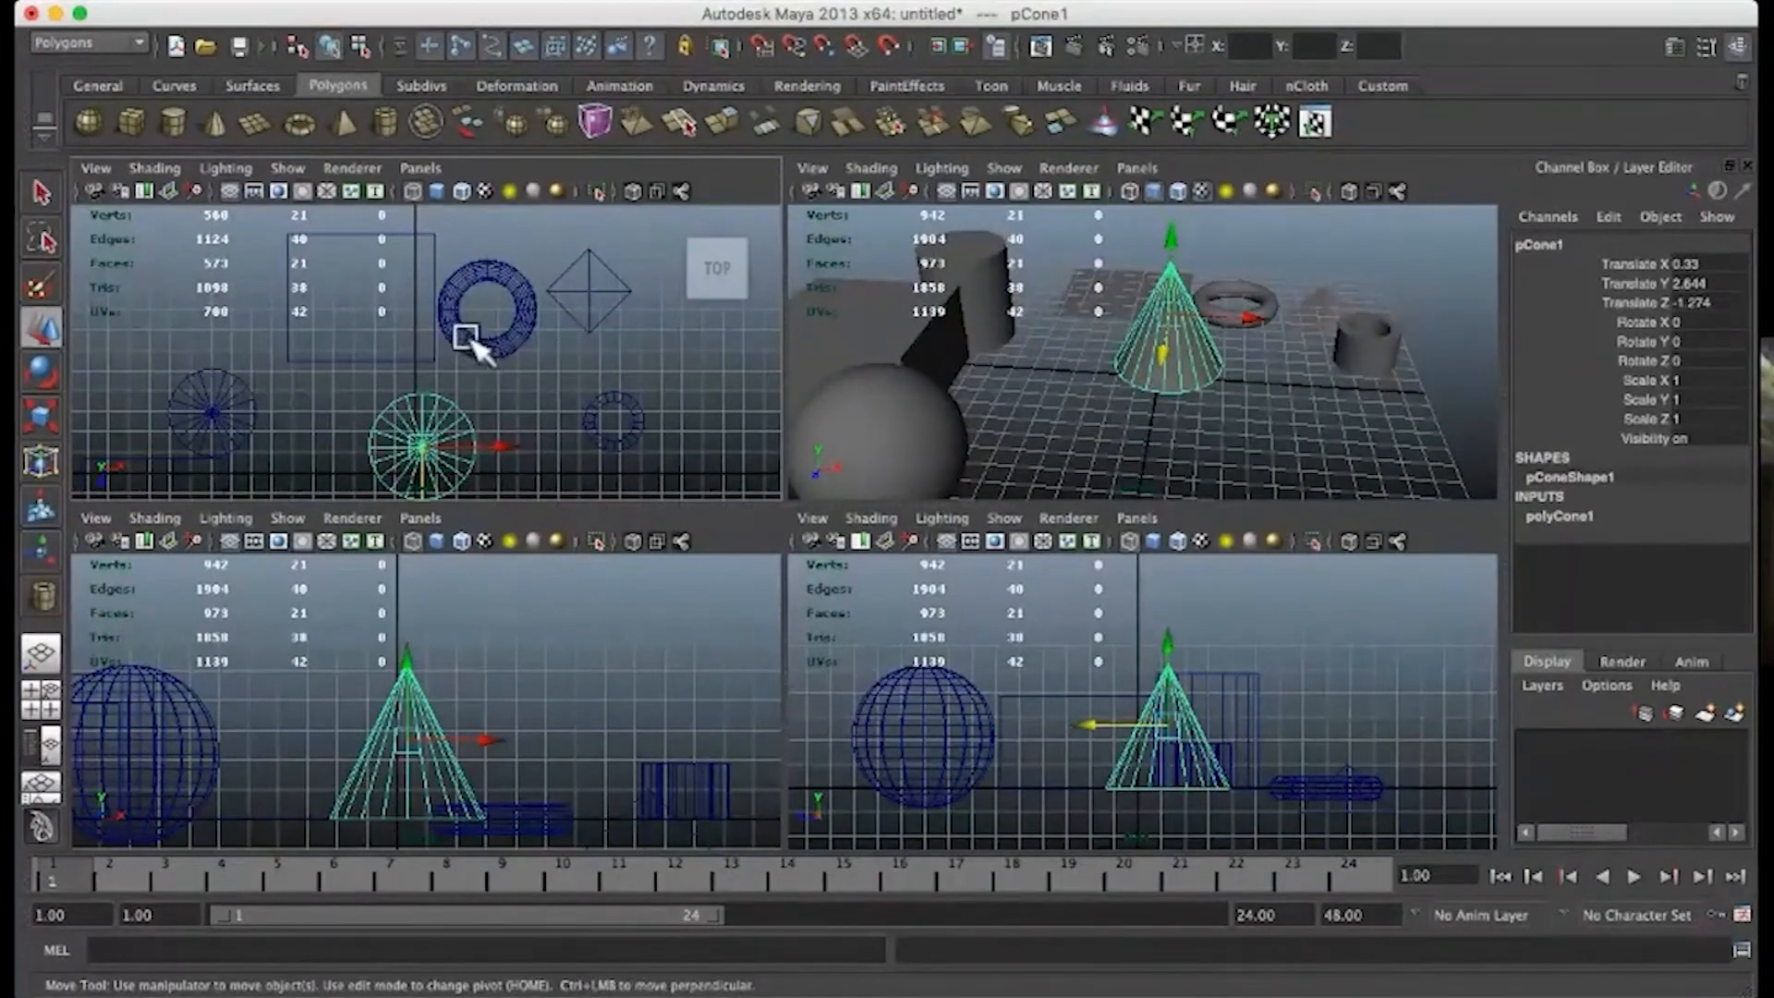
key(space)
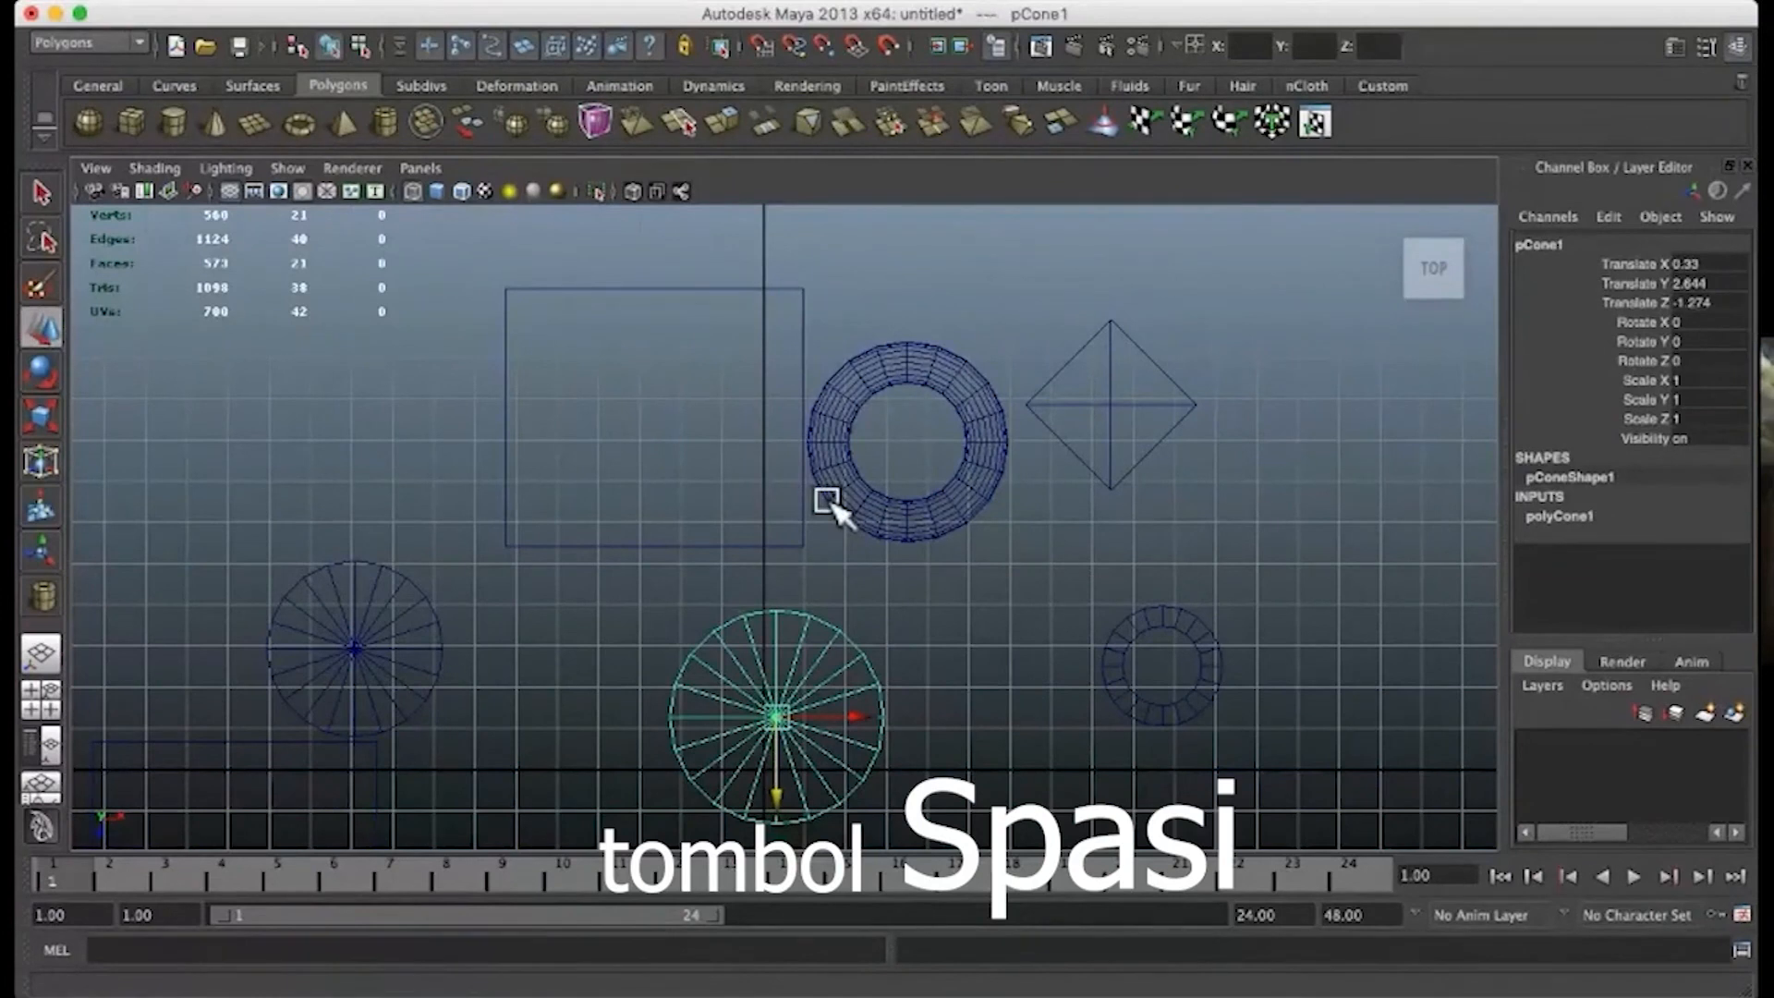
key(space)
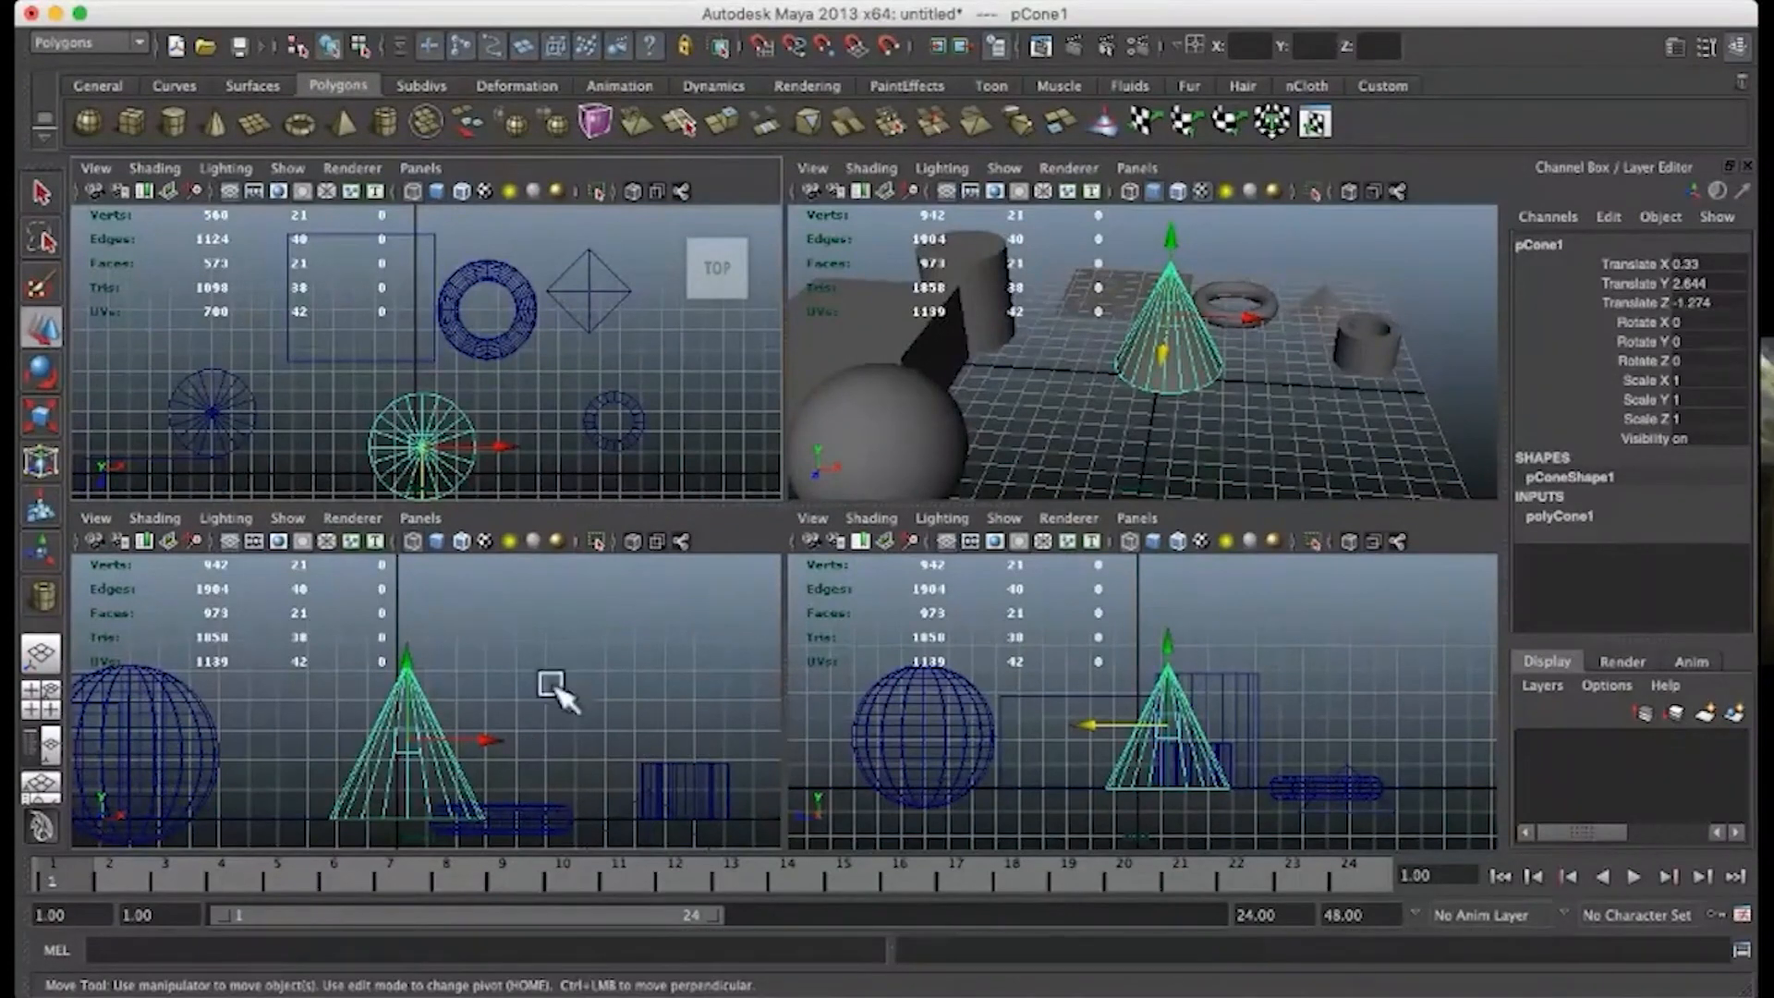
key(space)
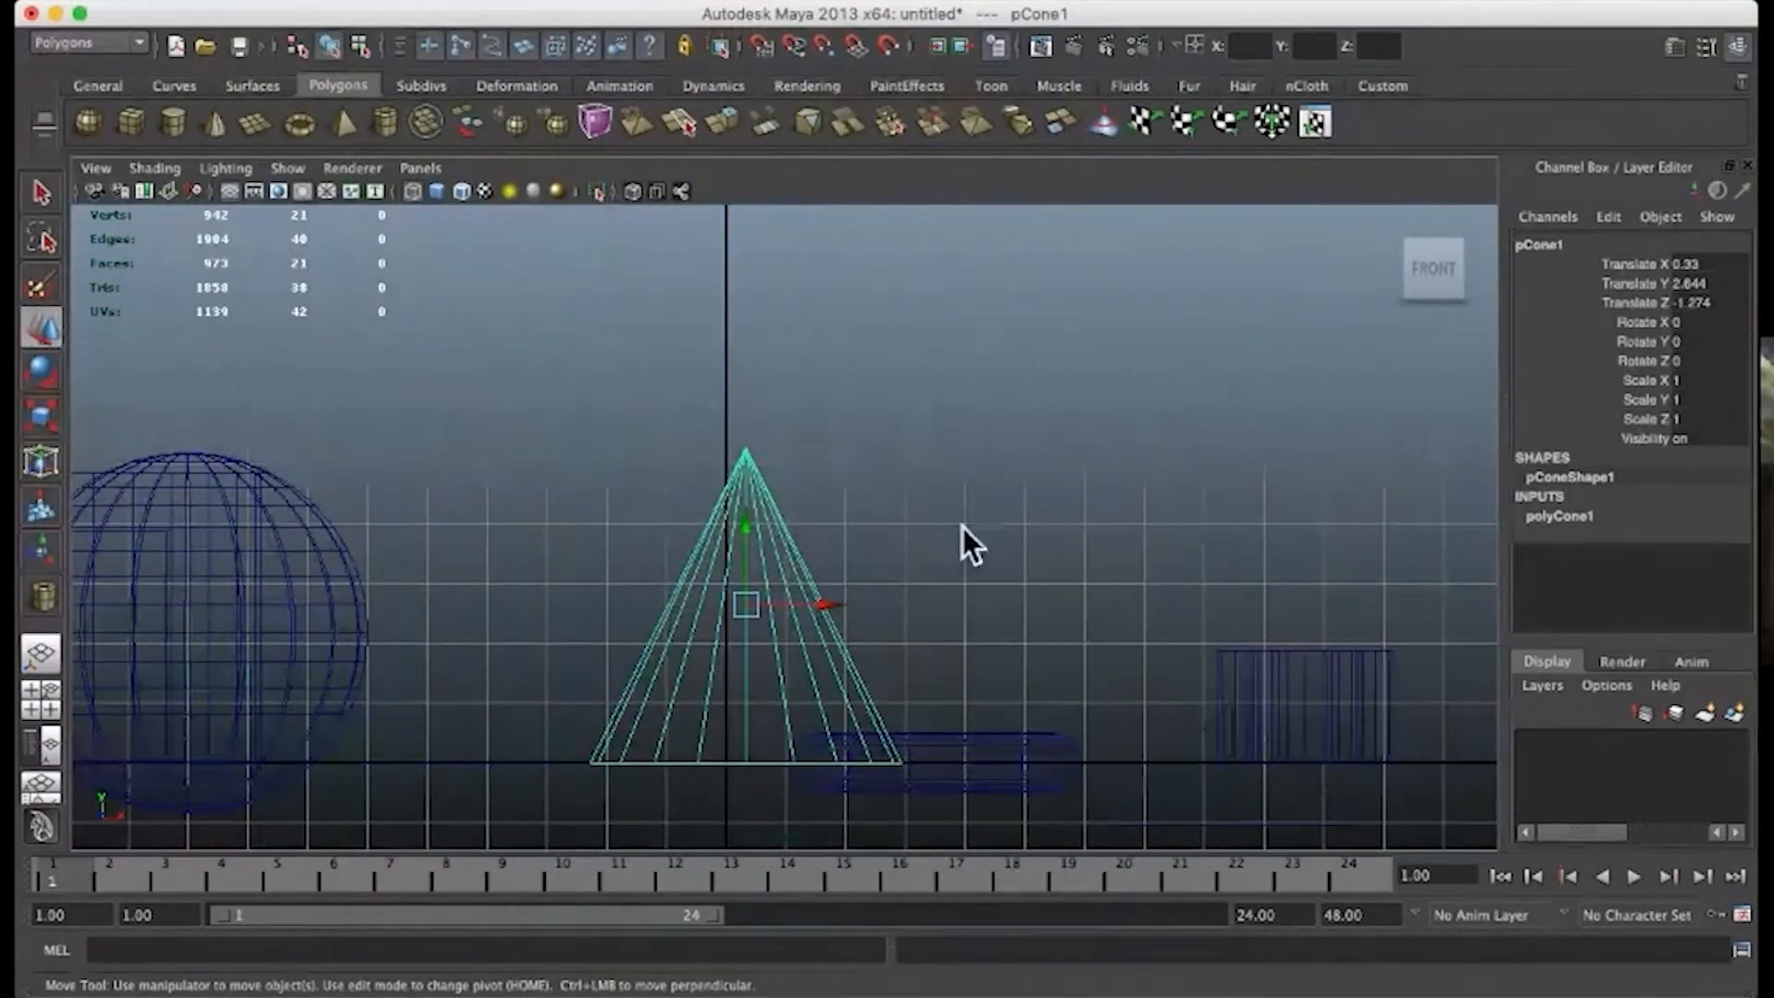
key(space)
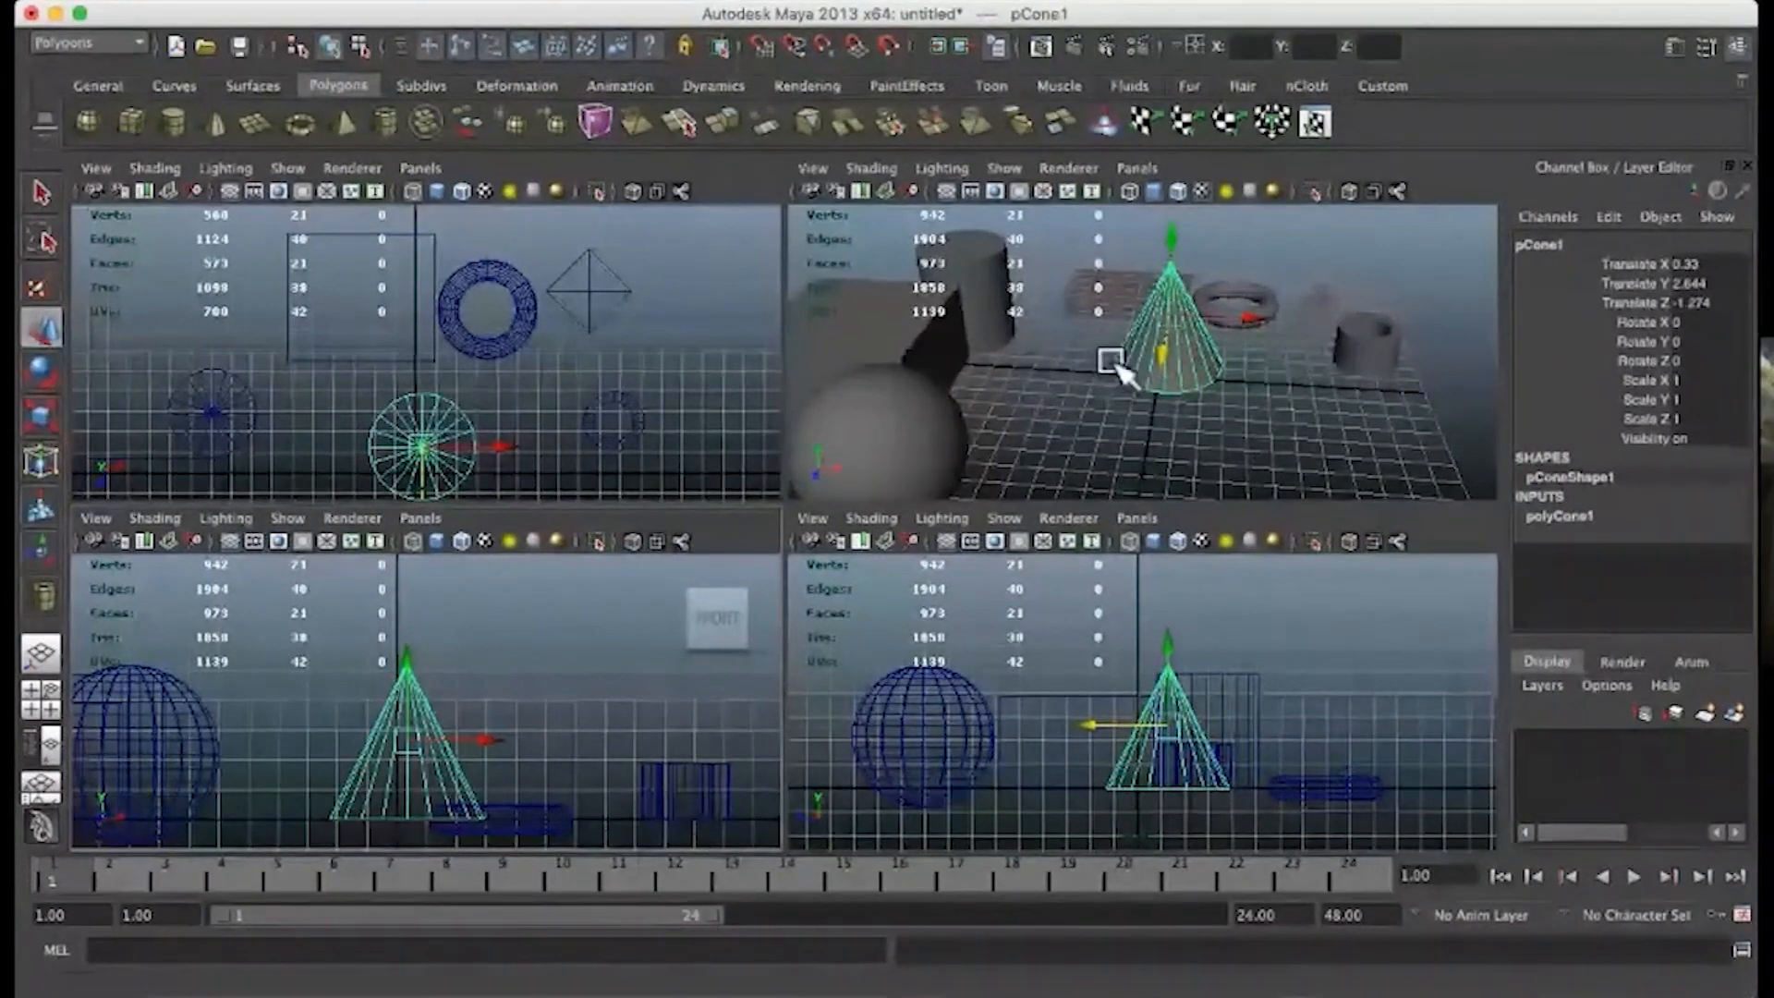
Step: Maximize the perspective view and orbit around the cone to inspect the scene
click(1255, 373)
key(space)
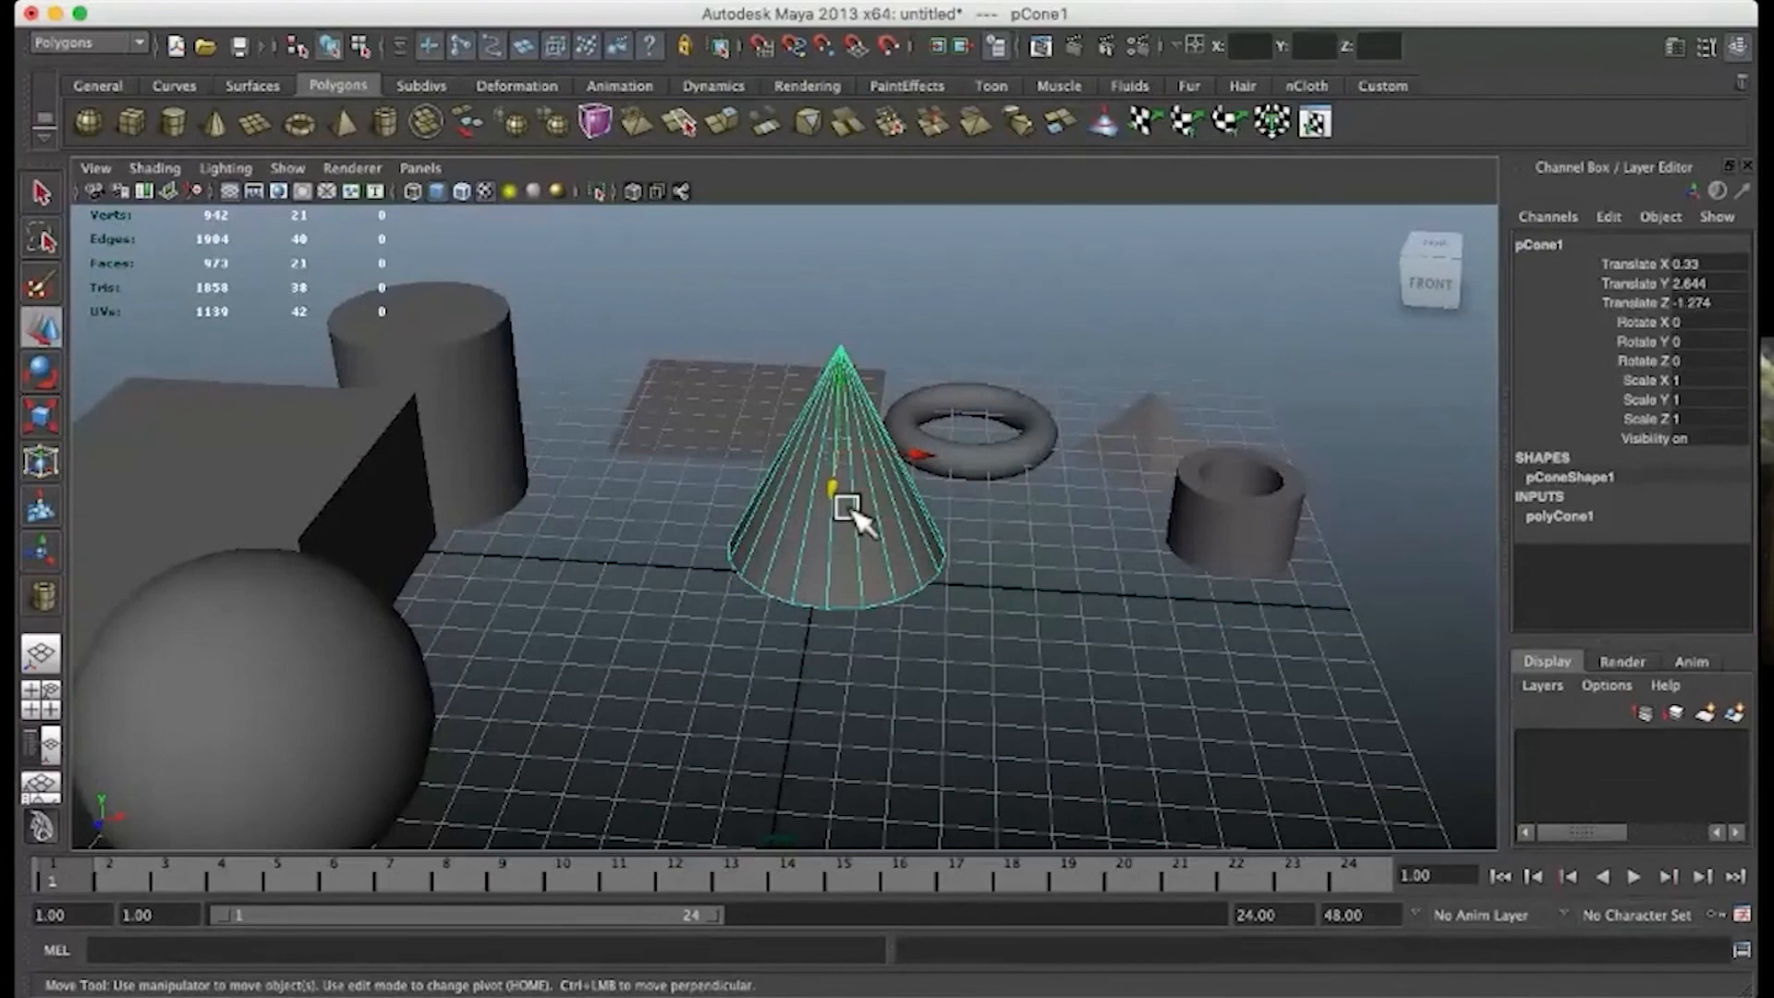
alt+drag(909, 550, 851, 595)
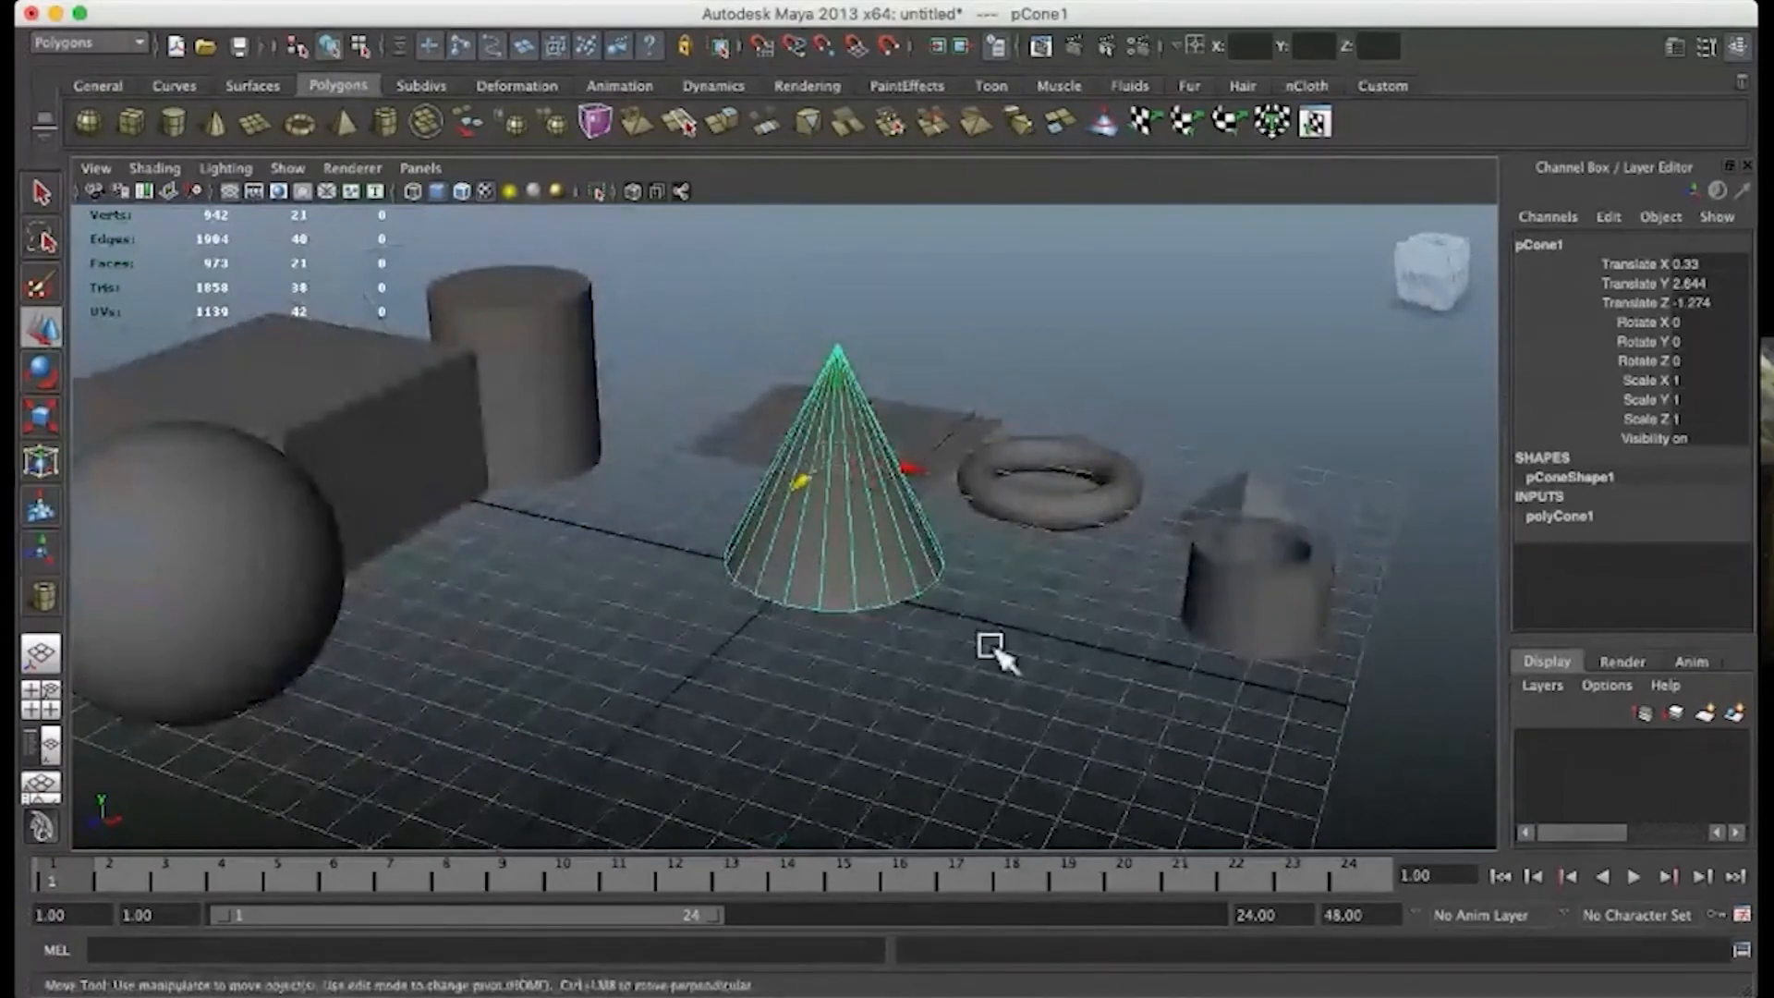